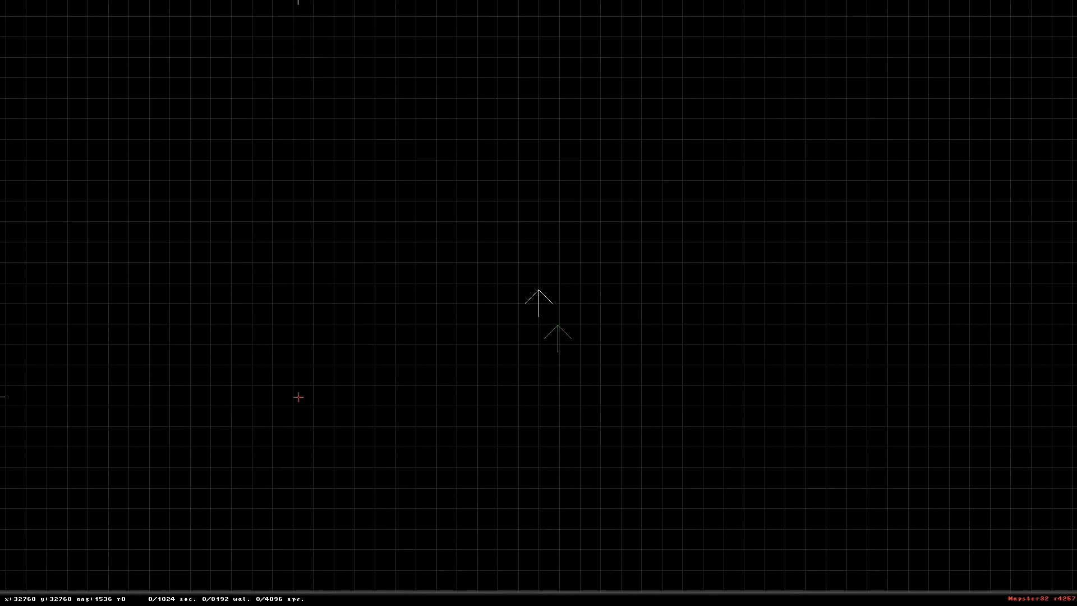
Draw a rectangular room sector about 25 grid squares wide and 11 high.
{"action": "key", "text": "space"}
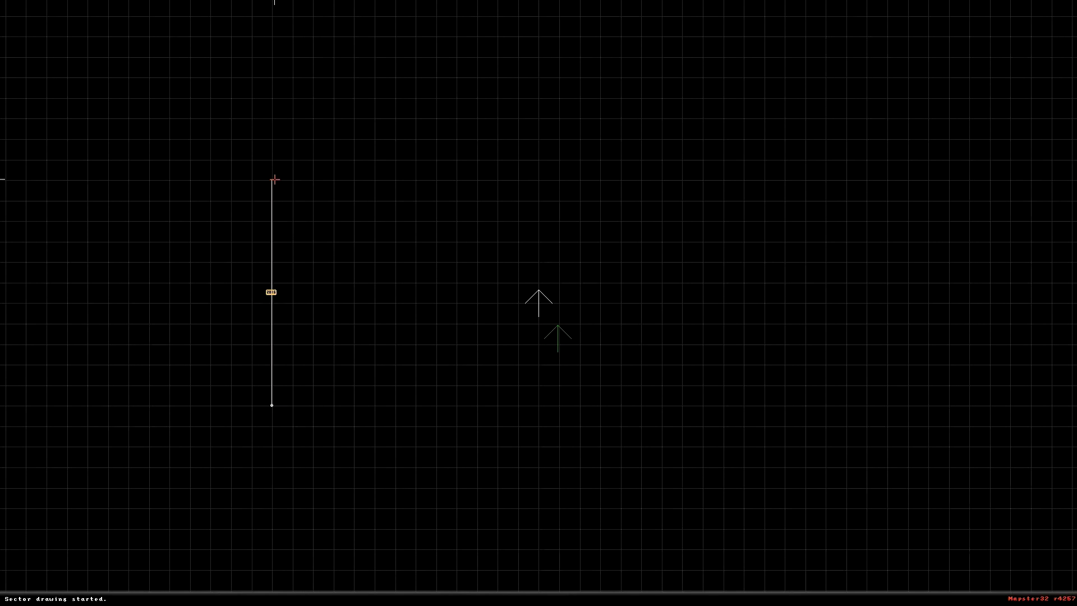
{"action": "key", "text": "space"}
{"action": "key", "text": "space"}
{"action": "key", "text": "space"}
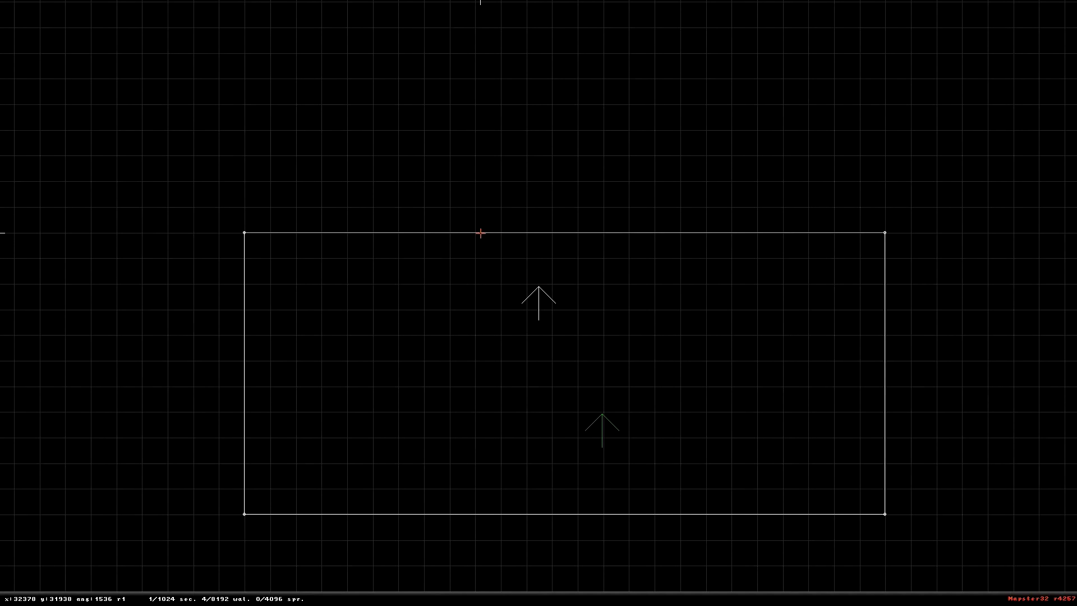
Insert two points in the room's upper wall and draw a straight corridor sector, 5 by 8 grid squares, extending up from them.
{"action": "key", "text": "Insert"}
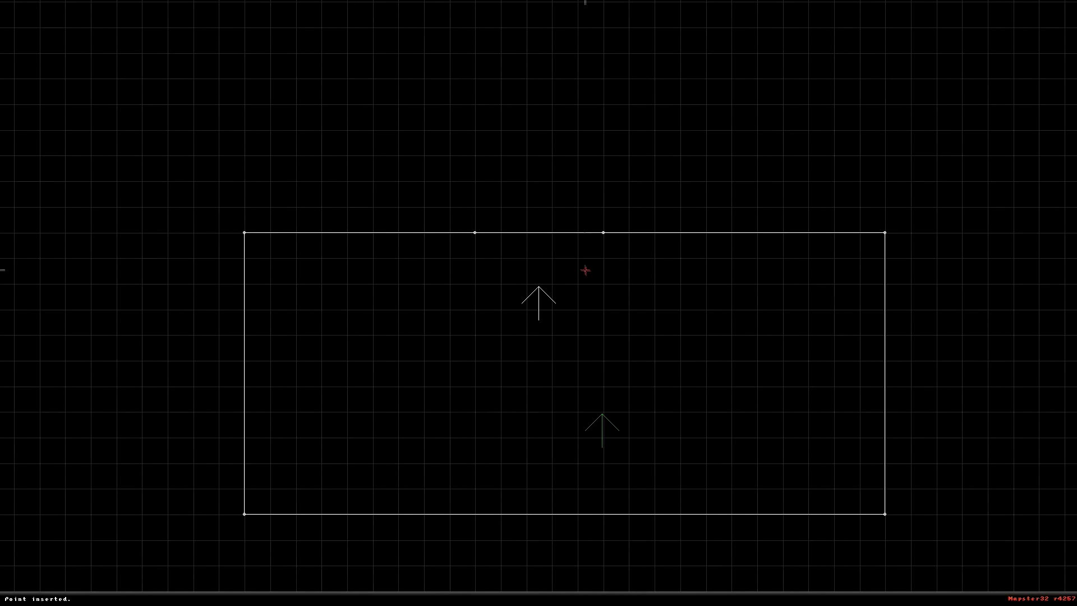
{"action": "key", "text": "space"}
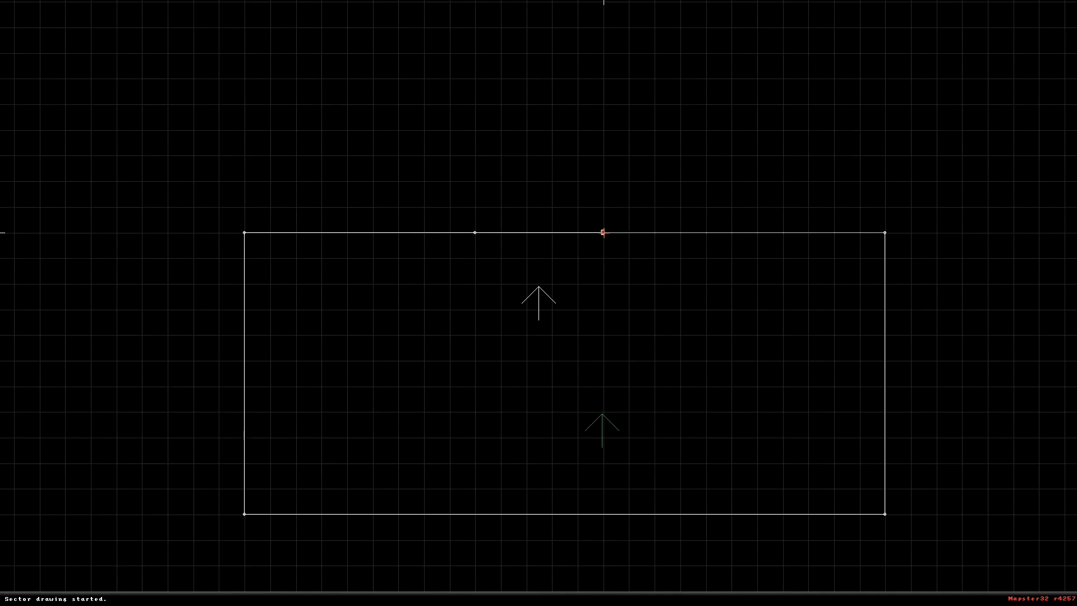
{"action": "key", "text": "space"}
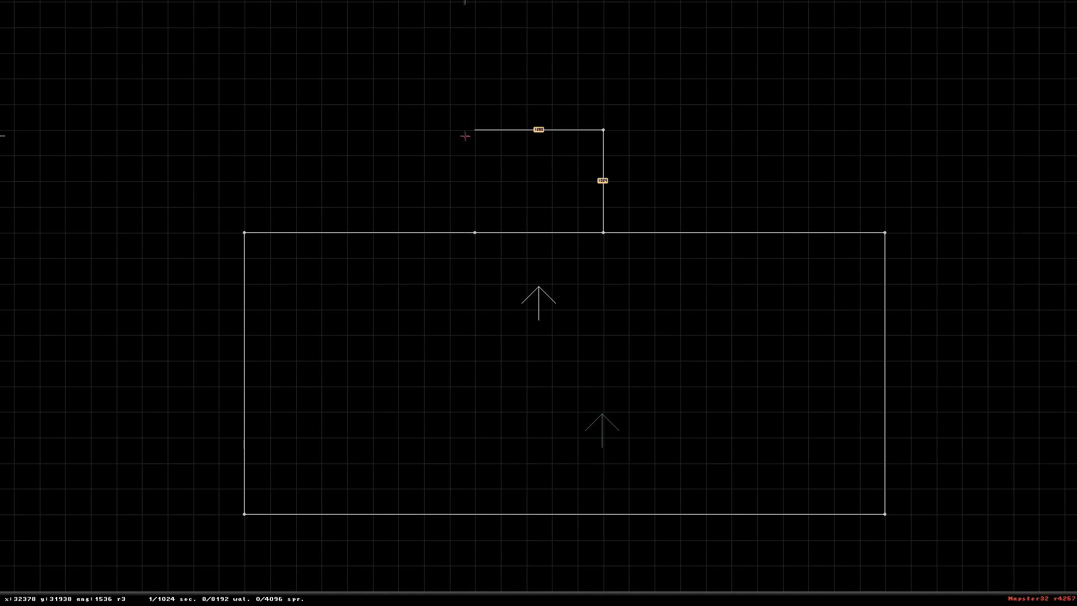
{"action": "key", "text": "BackSpace"}
{"action": "key", "text": "space"}
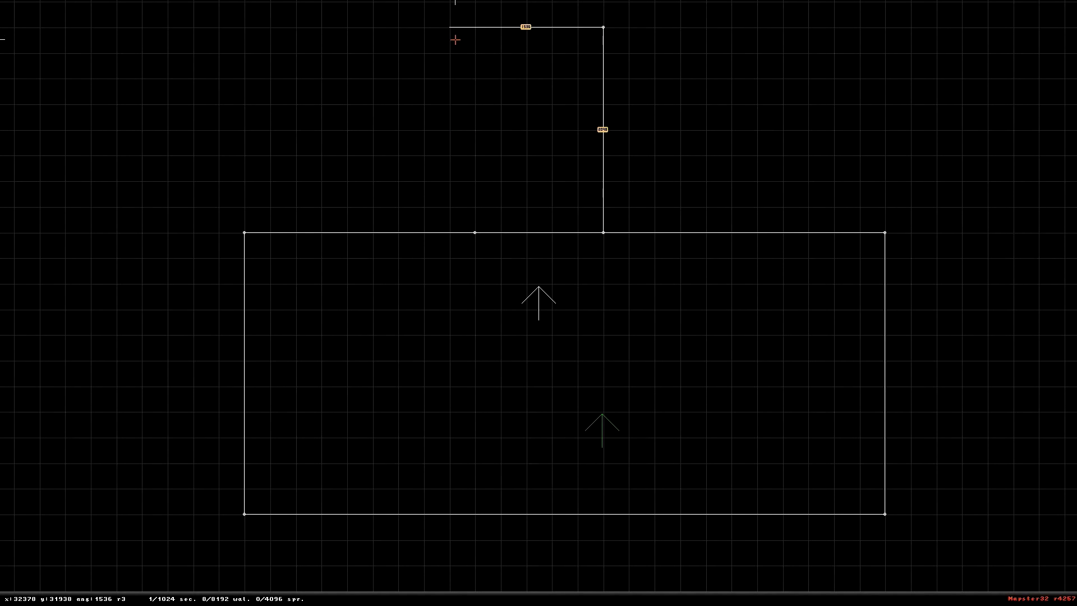
{"action": "key", "text": "space"}
{"action": "key", "text": "space"}
{"action": "key", "text": "space"}
{"action": "key", "text": "space"}
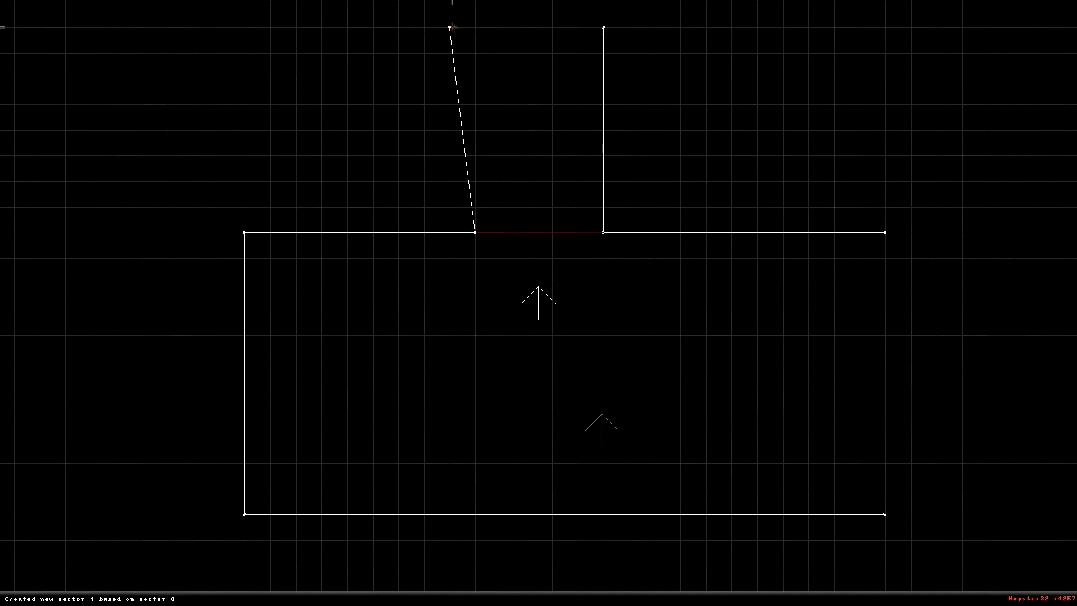
{"action": "left_click_drag", "start_coordinate": [449, 27], "coordinate": [469, 33]}
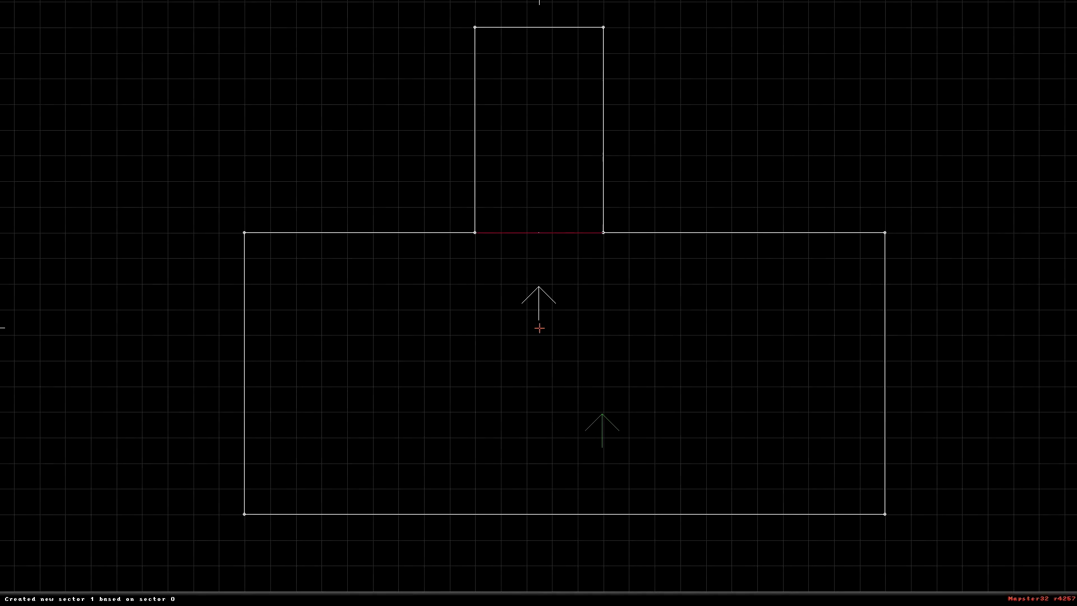
Switch to the 3D view and look around the room and the corridor opening.
{"action": "key", "text": "Return"}
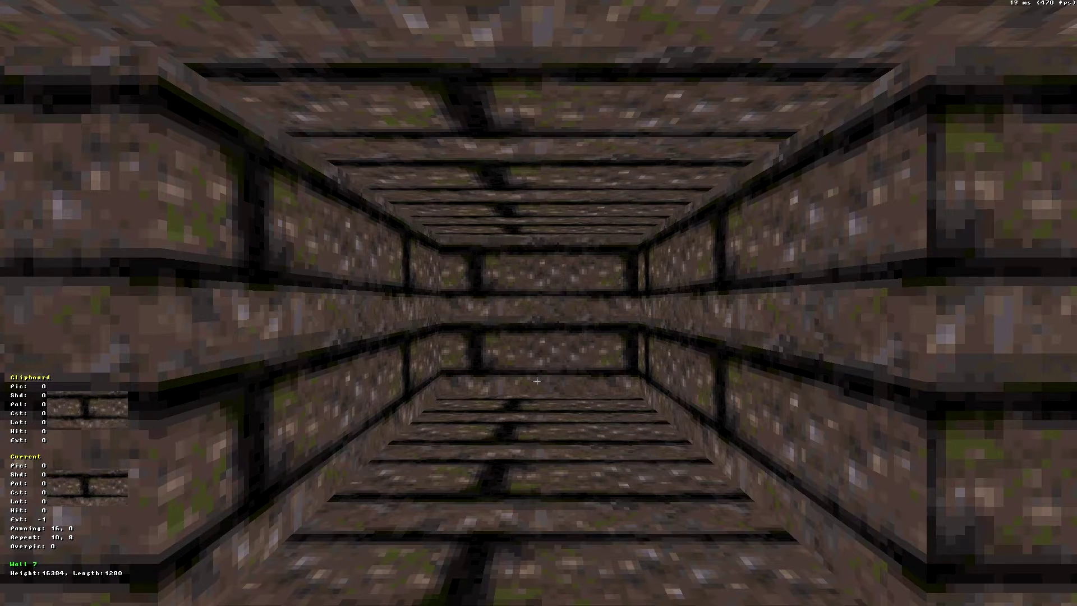
{"action": "key", "text": "Up"}
{"action": "key", "text": "Left"}
{"action": "key", "text": "Down"}
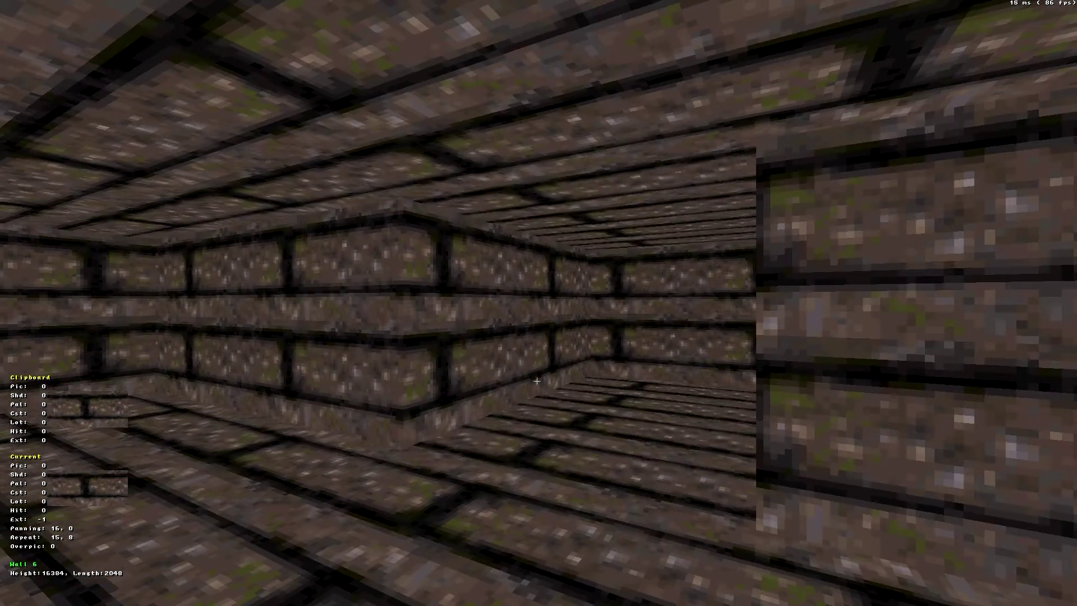
{"action": "key", "text": "Up"}
{"action": "key", "text": "Right"}
{"action": "key", "text": "Down"}
{"action": "key", "text": "Left"}
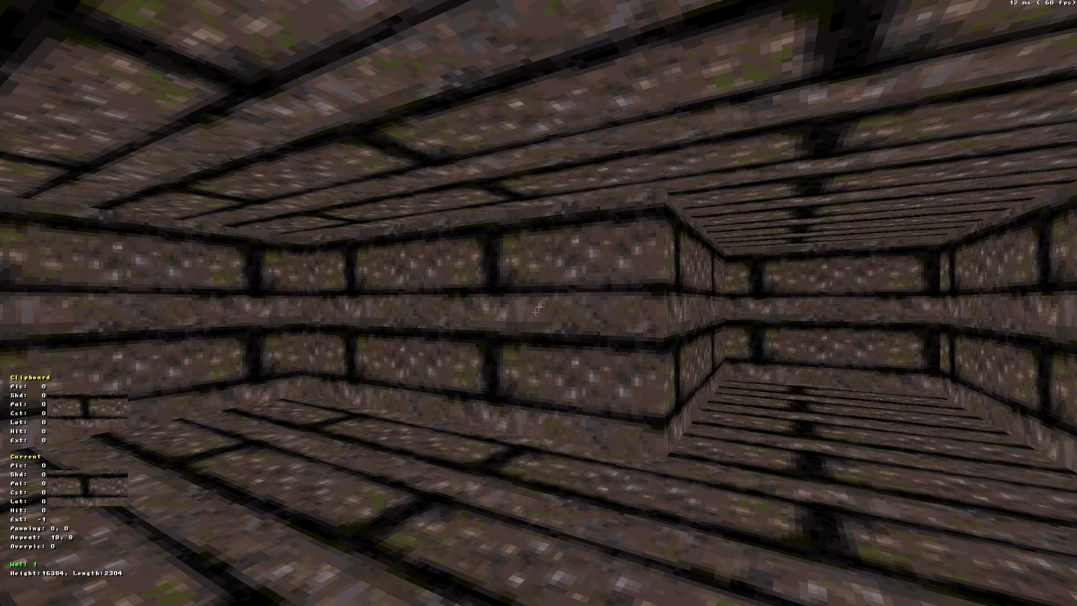
Try raising the main room's ceiling to z -9216 and inspect the transition to the corridor.
{"action": "key", "text": "Page_Up"}
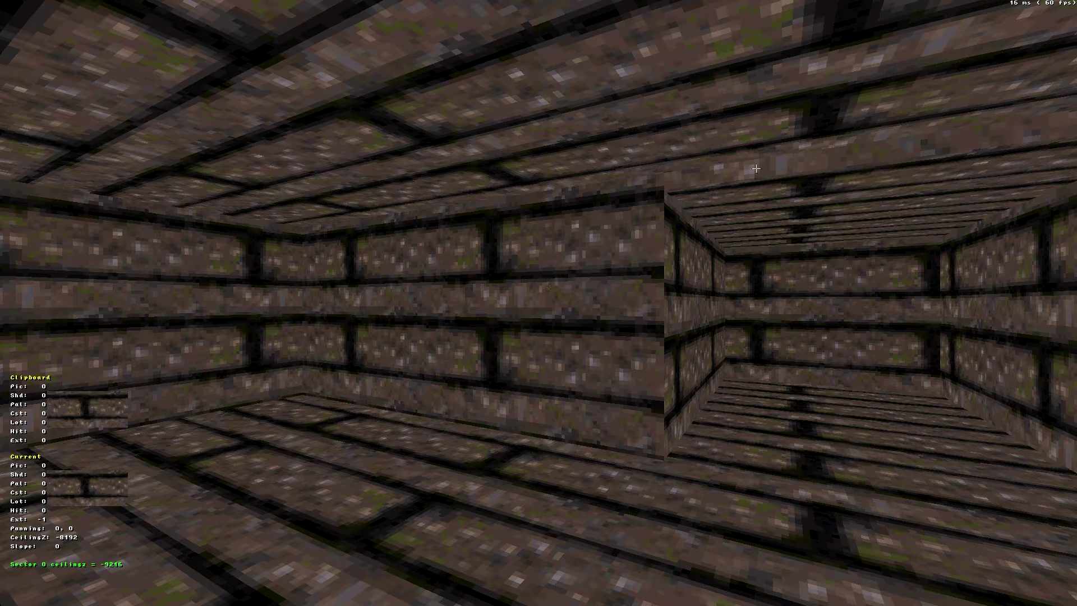
{"action": "key", "text": "Right"}
{"action": "key", "text": "Left"}
{"action": "key", "text": "Left"}
{"action": "key", "text": "Left"}
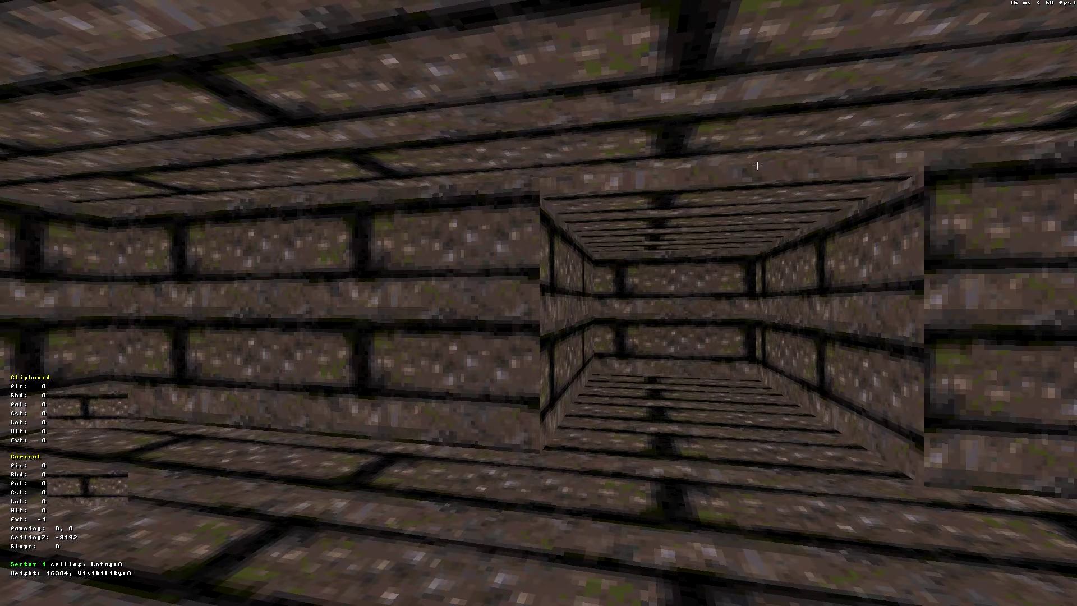
{"action": "key", "text": "m"}
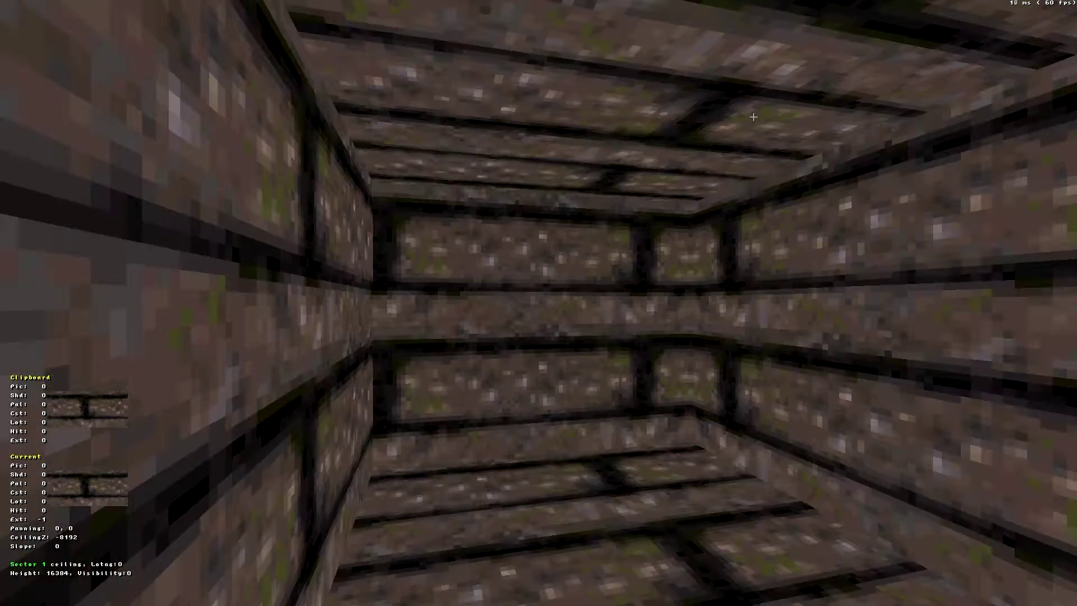
{"action": "key", "text": "Up"}
{"action": "key", "text": "Down"}
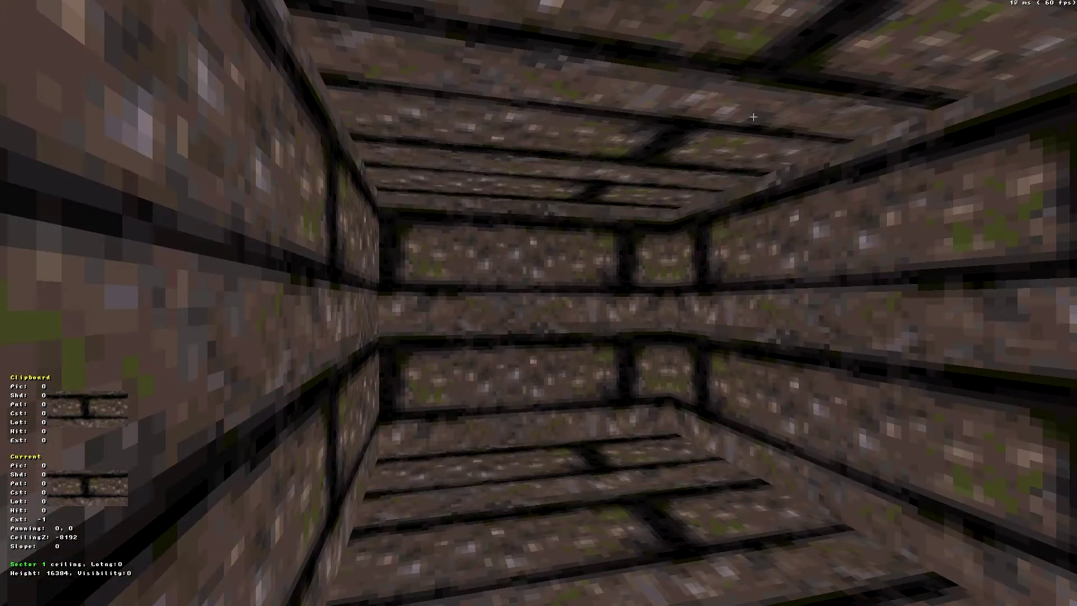
{"action": "key", "text": "Left"}
{"action": "key", "text": "Right"}
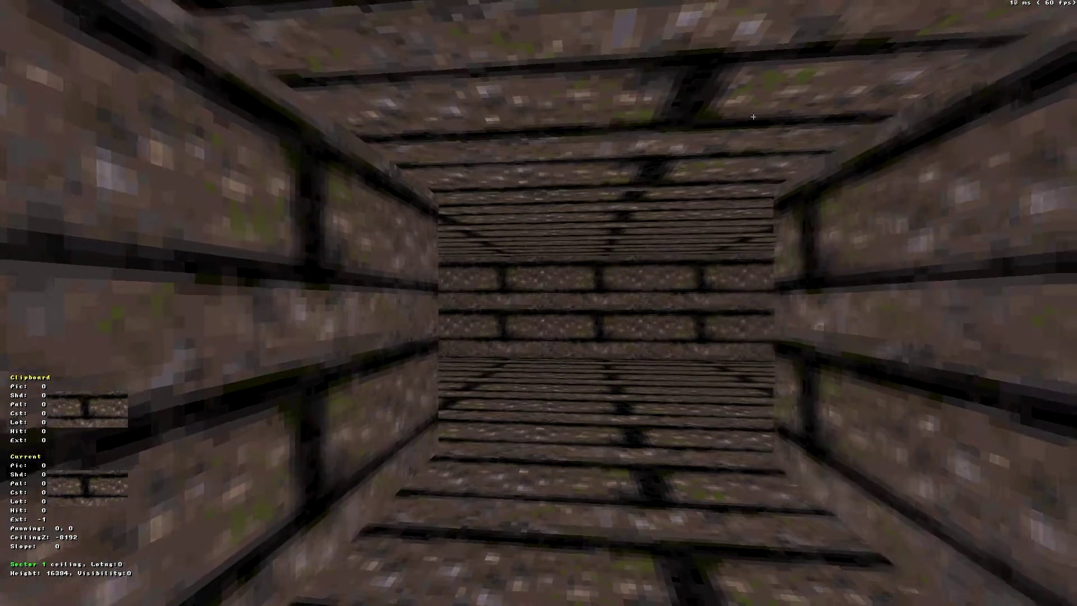
Apply texture 461 to all walls of the main room and the corridor.
{"action": "key", "text": "Right"}
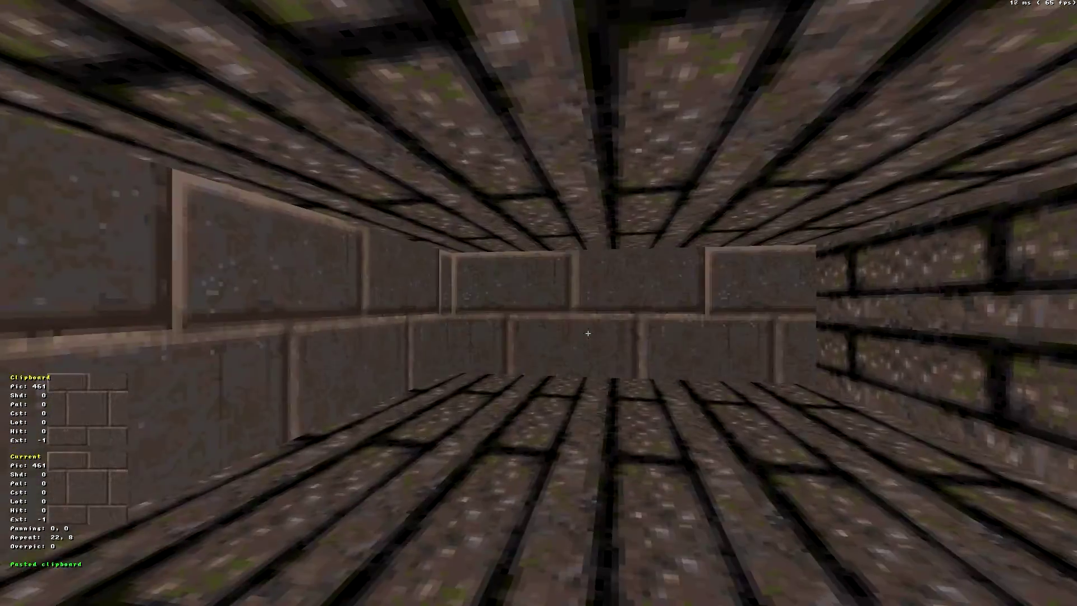
{"action": "key", "text": "Up"}
{"action": "key", "text": "Right"}
{"action": "key", "text": "Left"}
{"action": "key", "text": "Right"}
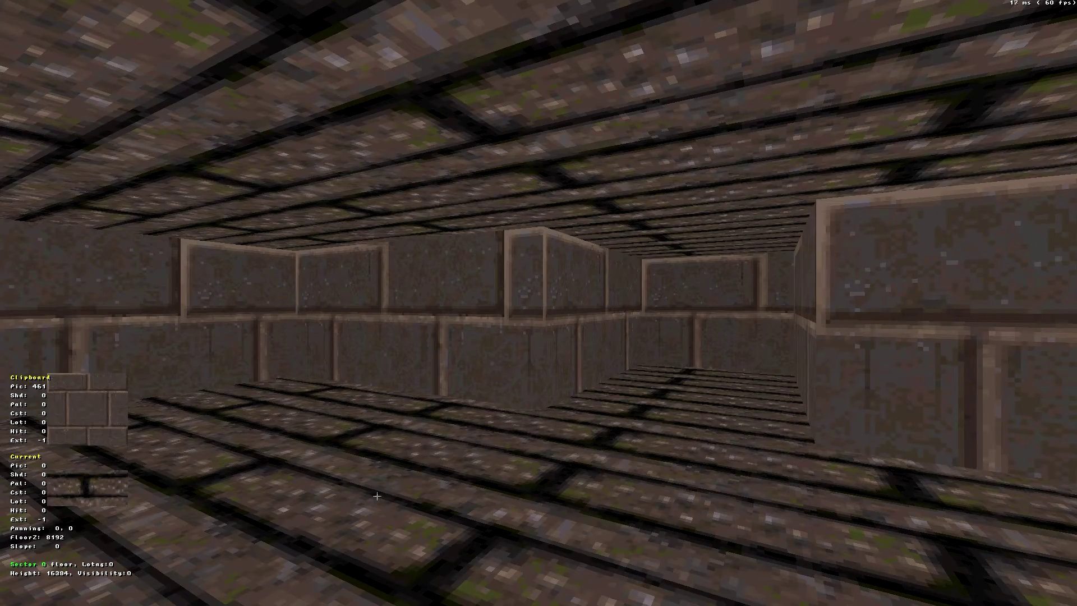
Set the main room's and the corridor's floors to texture 372, and the main room's ceiling to texture 376.
{"action": "key", "text": "v"}
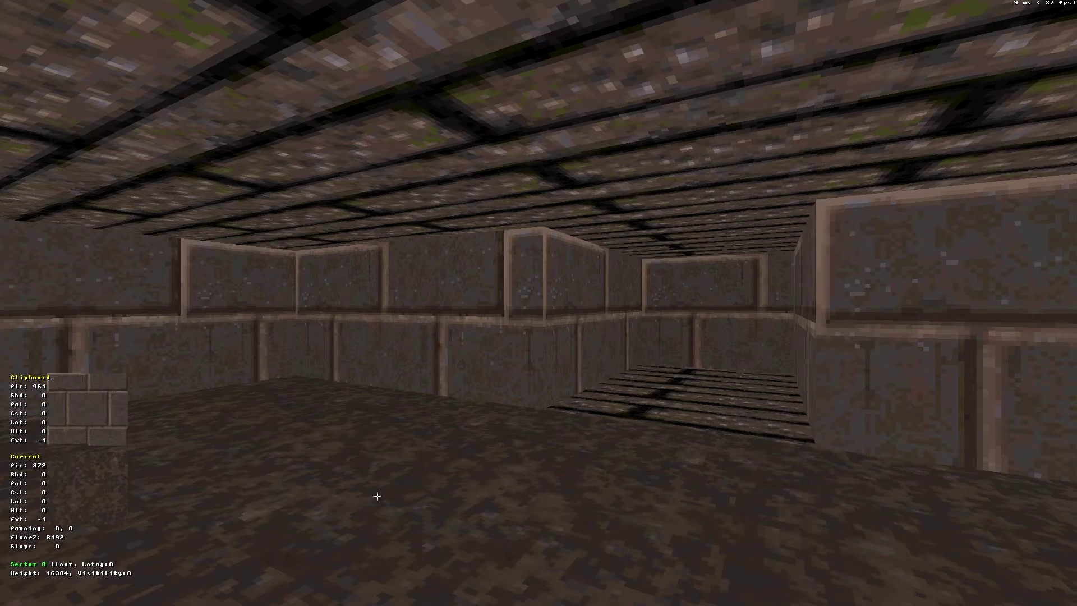
{"action": "key", "text": "Tab"}
{"action": "key", "text": "Up"}
{"action": "key", "text": "Right"}
{"action": "key", "text": "Return"}
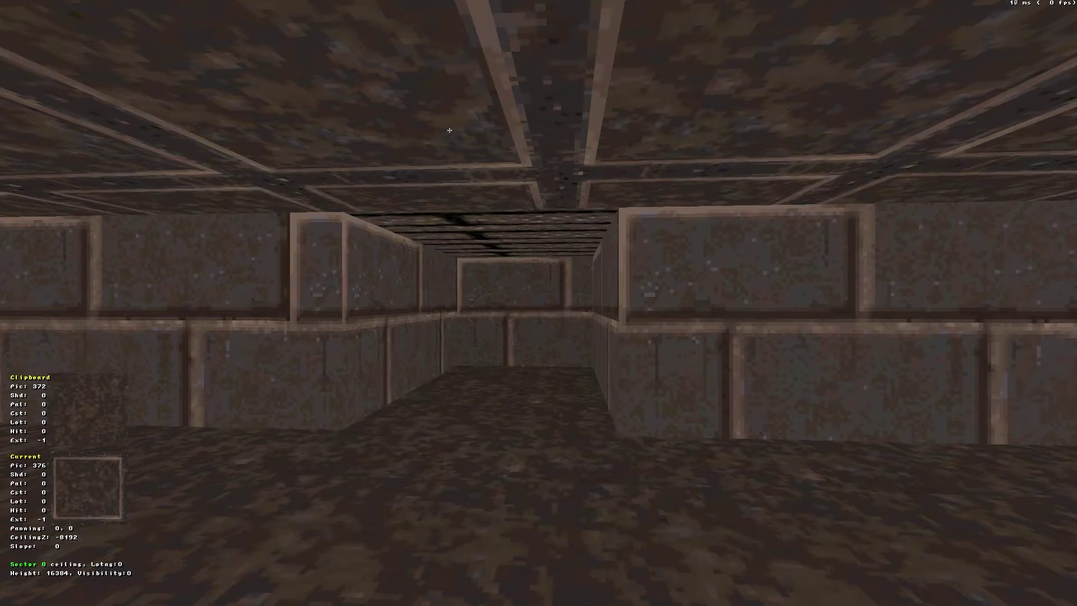
Copy the main room's ceiling texture 376 onto the corridor ceiling.
{"action": "key", "text": "Left"}
{"action": "key", "text": "Right"}
{"action": "key", "text": "Tab"}
{"action": "key", "text": "Up"}
{"action": "key", "text": "Return"}
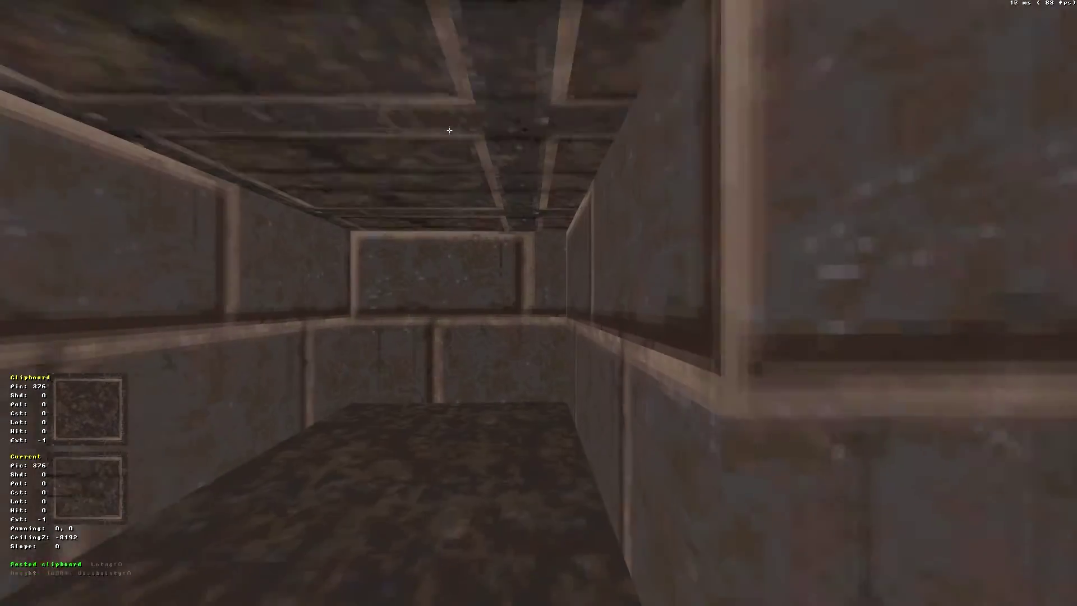
Walk around the room and corridor in 3D to examine the textured walls, floors and ceilings.
{"action": "key", "text": "Down"}
{"action": "key", "text": "Right"}
{"action": "key", "text": "Left"}
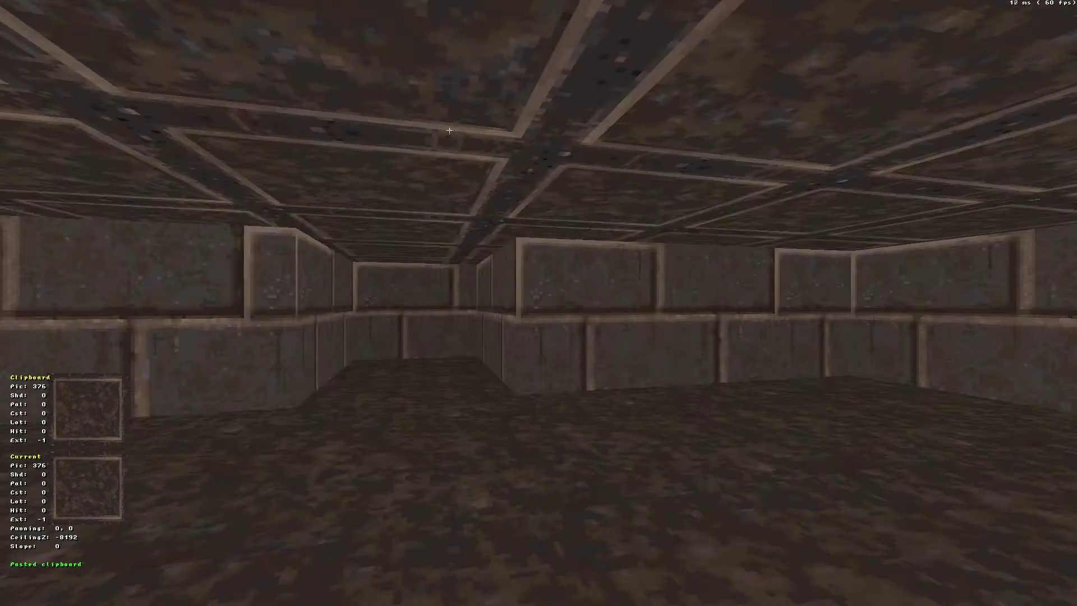
{"action": "key", "text": "Left"}
{"action": "key", "text": "Up"}
{"action": "key", "text": "Right"}
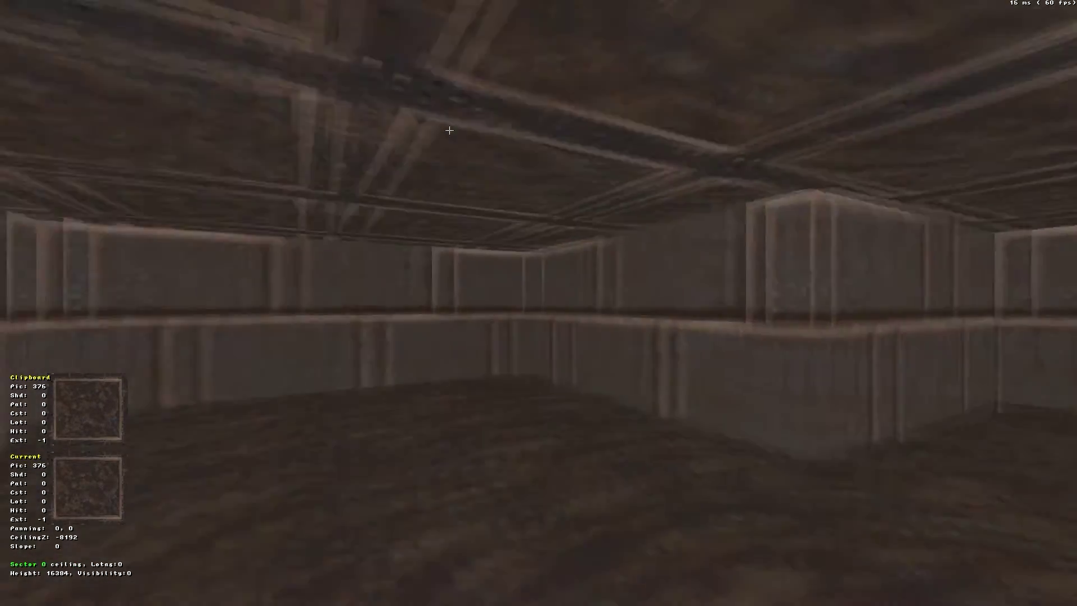
{"action": "key", "text": "Left"}
{"action": "key", "text": "Down"}
{"action": "key", "text": "Up"}
{"action": "key", "text": "Right"}
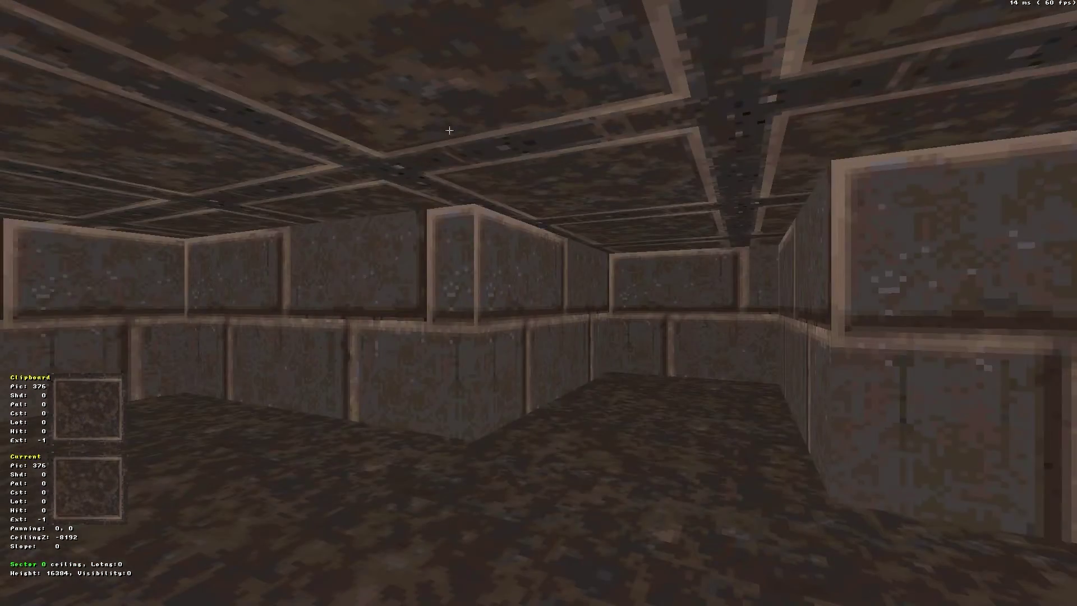
{"action": "key", "text": "Up"}
{"action": "key", "text": "Right"}
{"action": "key", "text": "Down"}
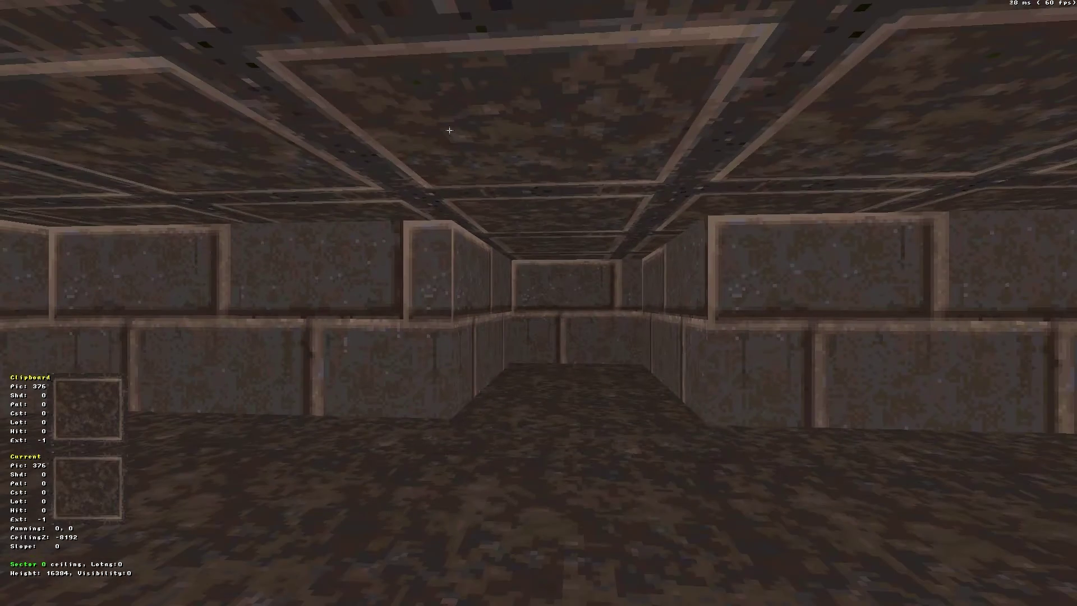
{"action": "key", "text": "Right"}
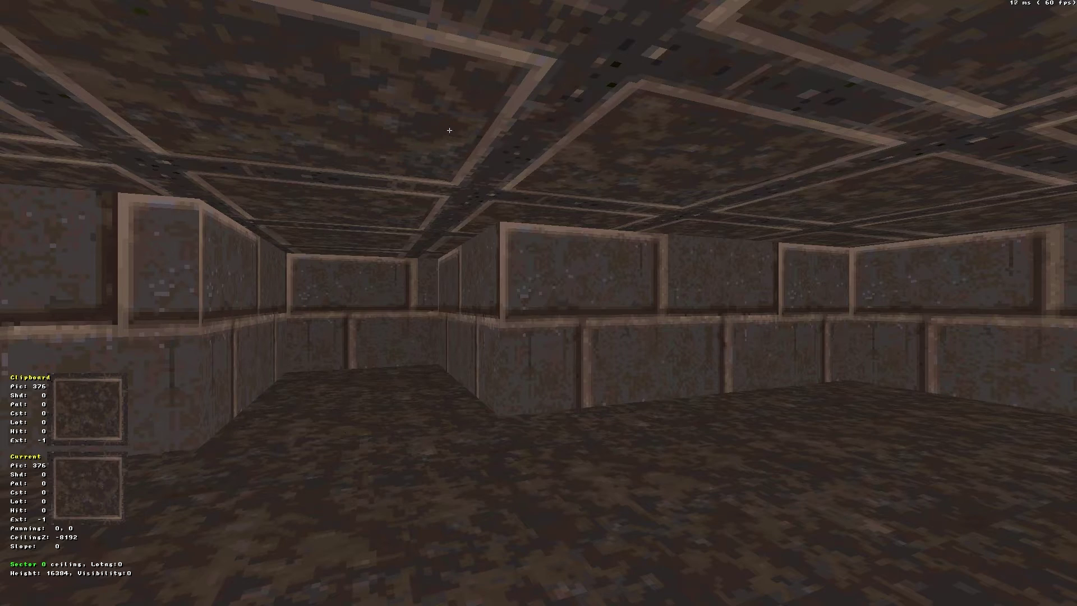
{"action": "key", "text": "Up"}
{"action": "key", "text": "Left"}
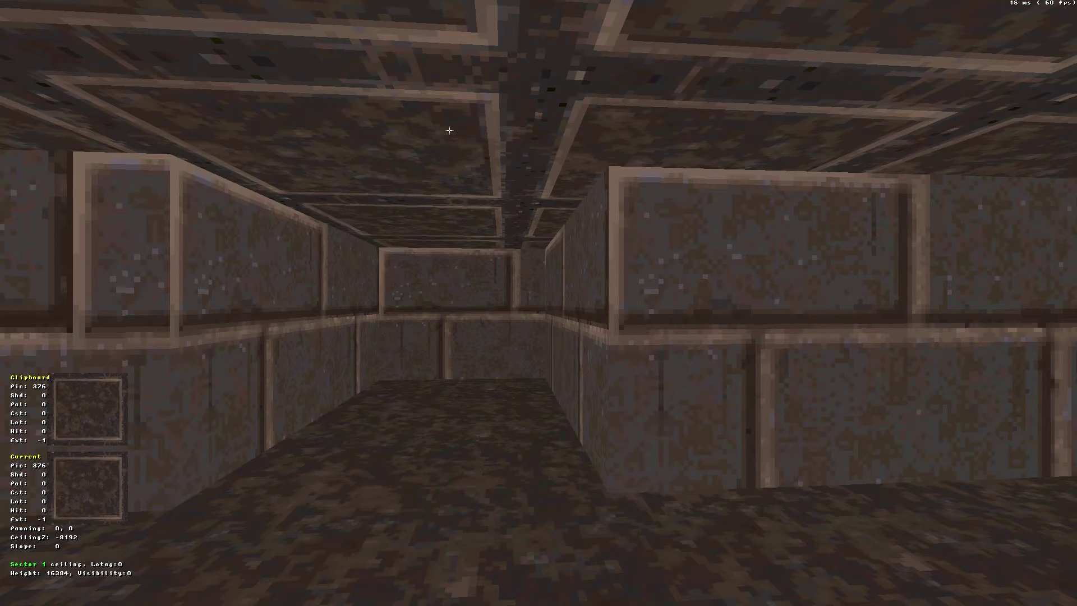
{"action": "key", "text": "Down"}
{"action": "key", "text": "Right"}
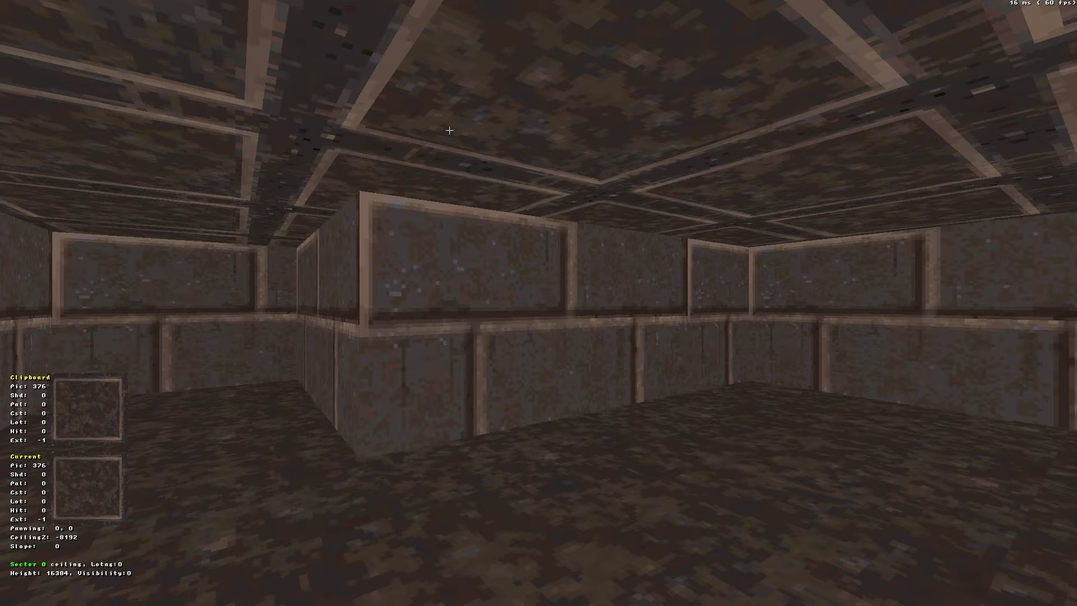
Return to the 2D map, insert two points in the room's upper wall, and draw a second 5-by-8-square corridor two squares right of the first.
{"action": "key", "text": "KP_Enter"}
{"action": "right_click_drag", "start_coordinate": [576, 200], "coordinate": [538, 325]}
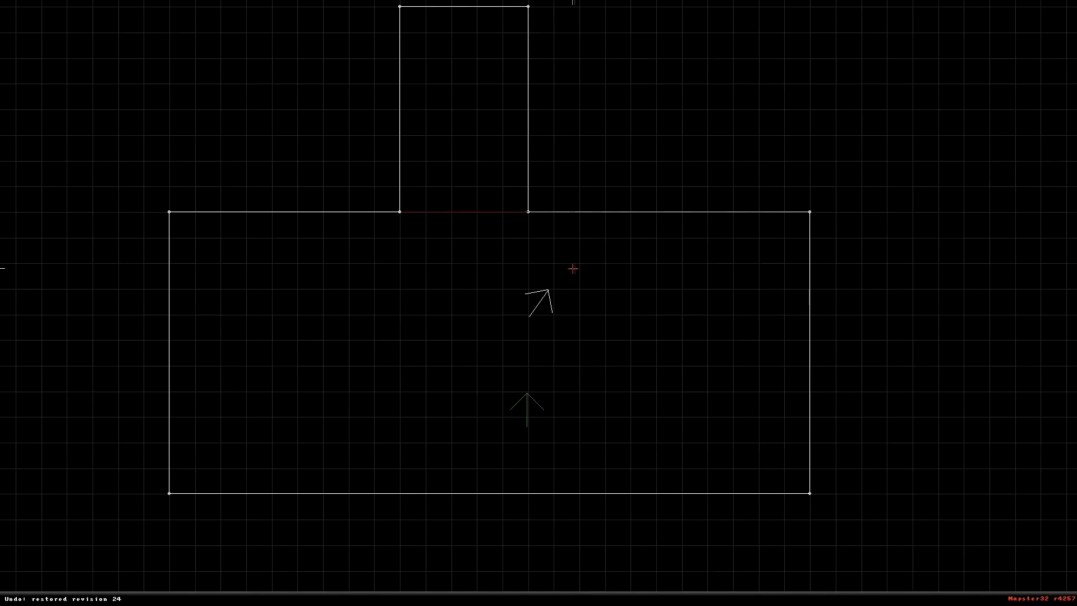
{"action": "key", "text": "Insert"}
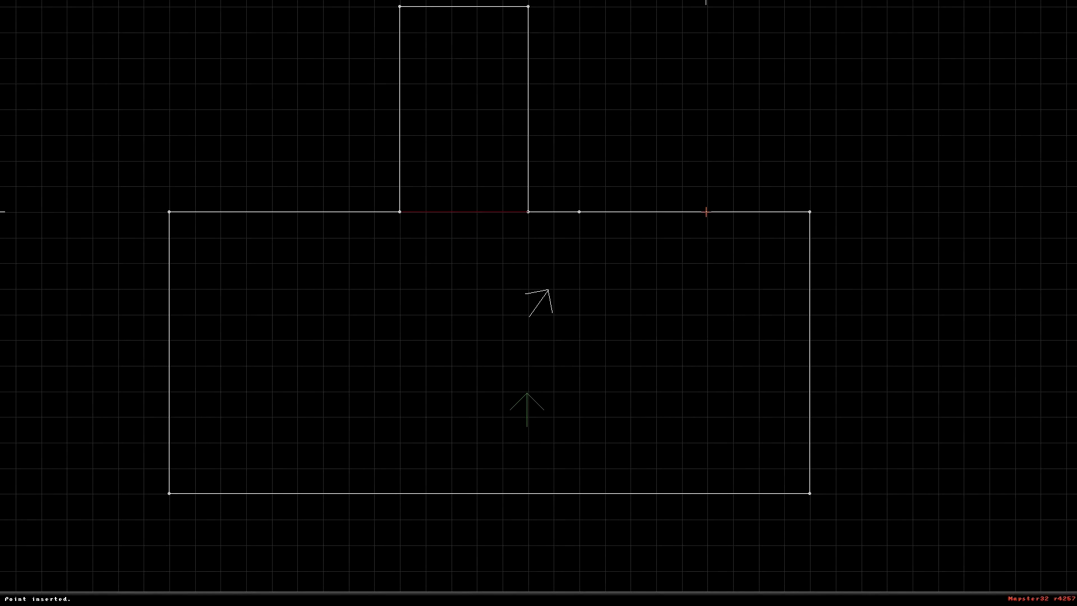
{"action": "key", "text": "Insert"}
{"action": "mouse_move", "coordinate": [681, 252]}
{"action": "right_mouse_down"}
{"action": "mouse_move", "coordinate": [538, 302]}
{"action": "mouse_move", "coordinate": [531, 326]}
{"action": "right_mouse_up"}
{"action": "key", "text": "space"}
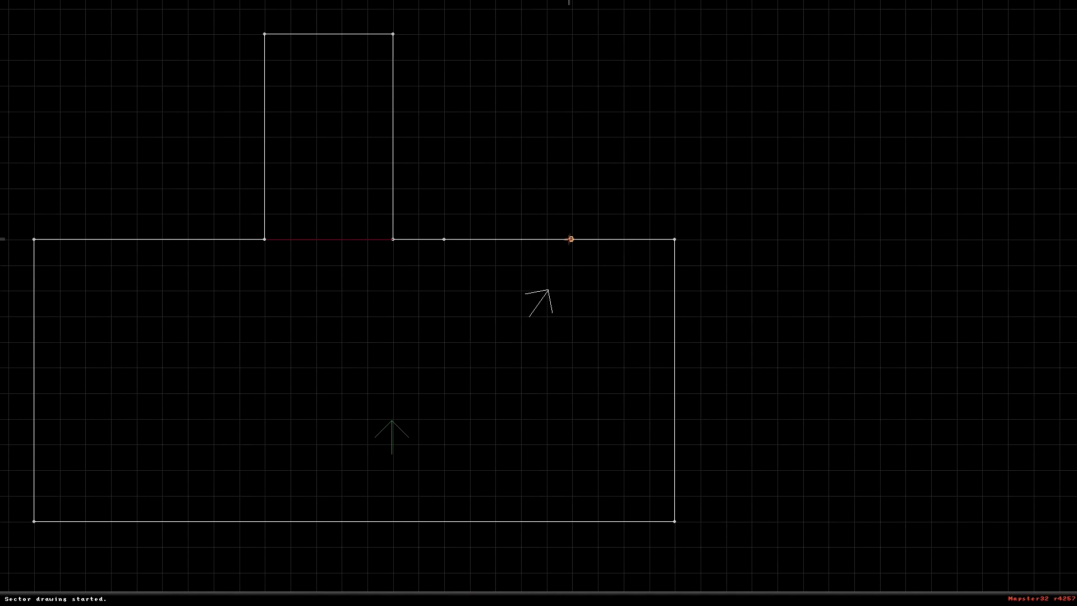
{"action": "key", "text": "space"}
{"action": "key", "text": "space"}
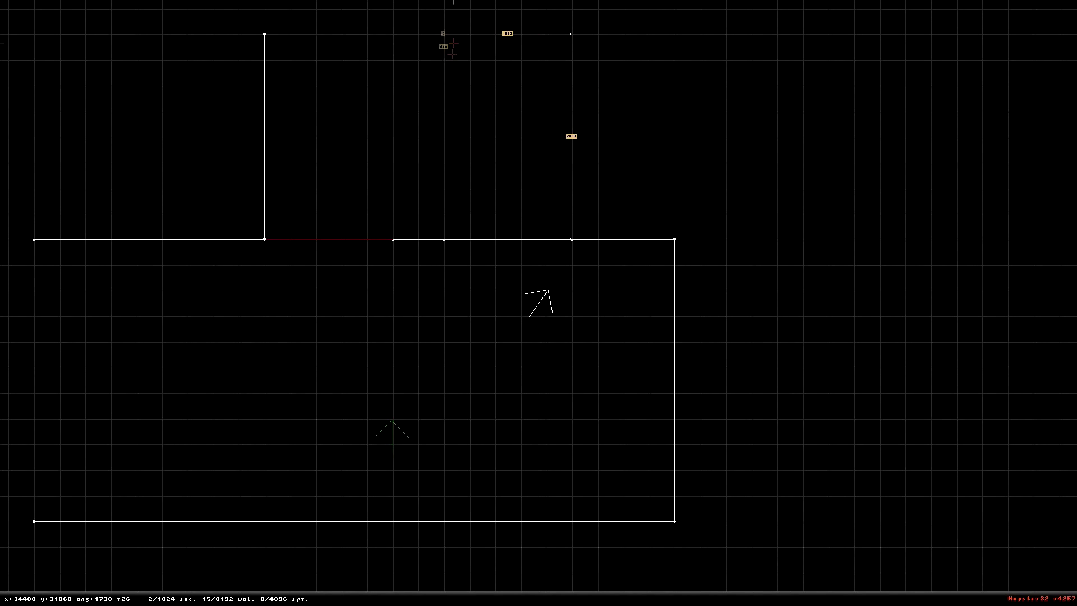
{"action": "key", "text": "space"}
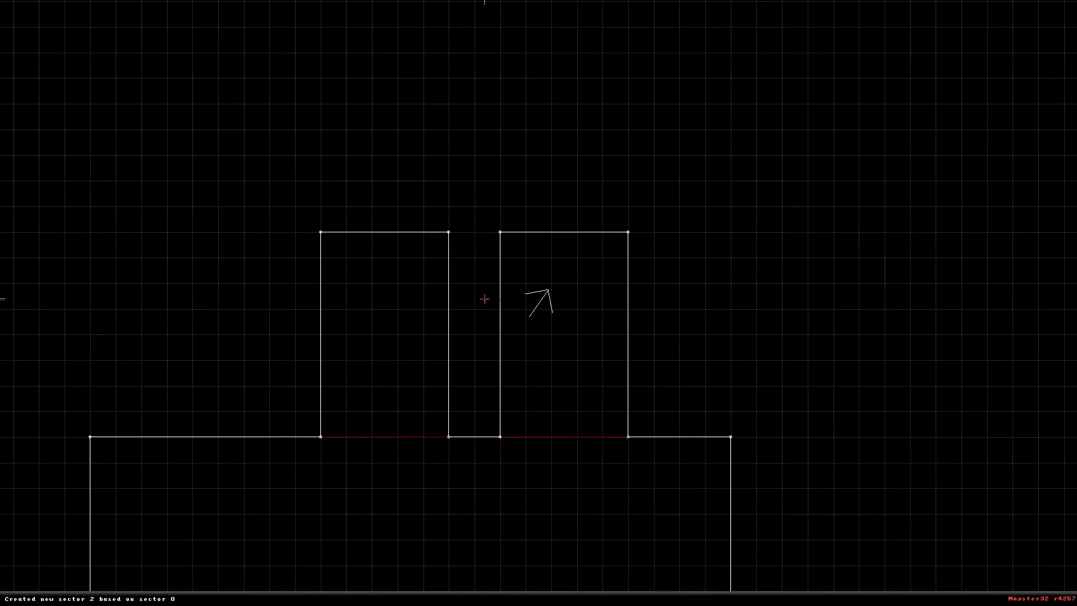
Insert two points on each facing corridor wall, one and three grid squares below the corridors' upper ends.
{"action": "scroll", "coordinate": [481, 299], "scroll_direction": "up", "scroll_amount": 1}
{"action": "key", "text": "Insert"}
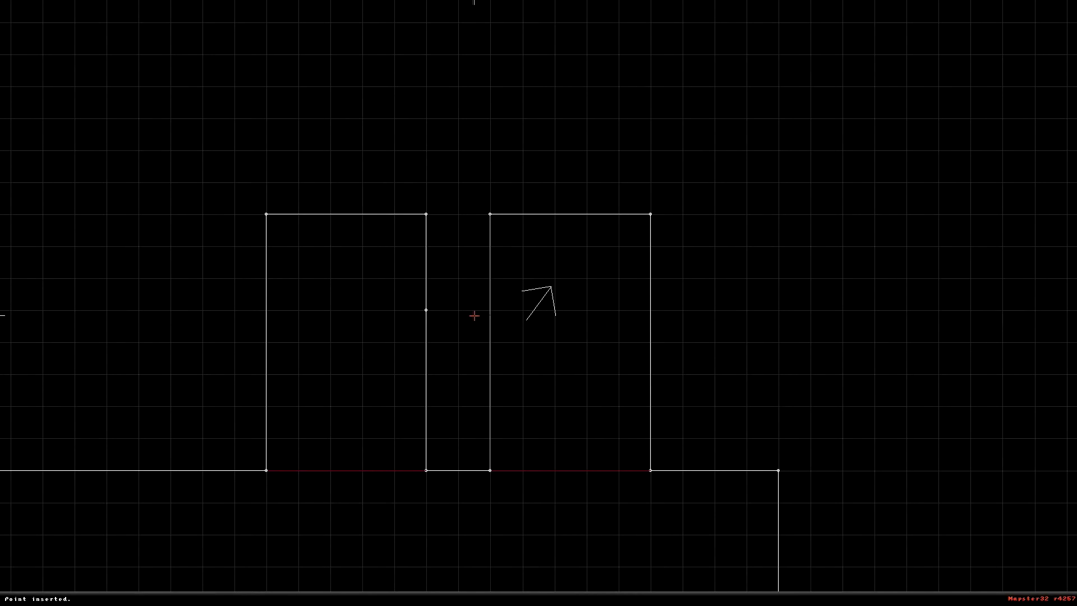
{"action": "key", "text": "Insert"}
{"action": "key", "text": "Insert"}
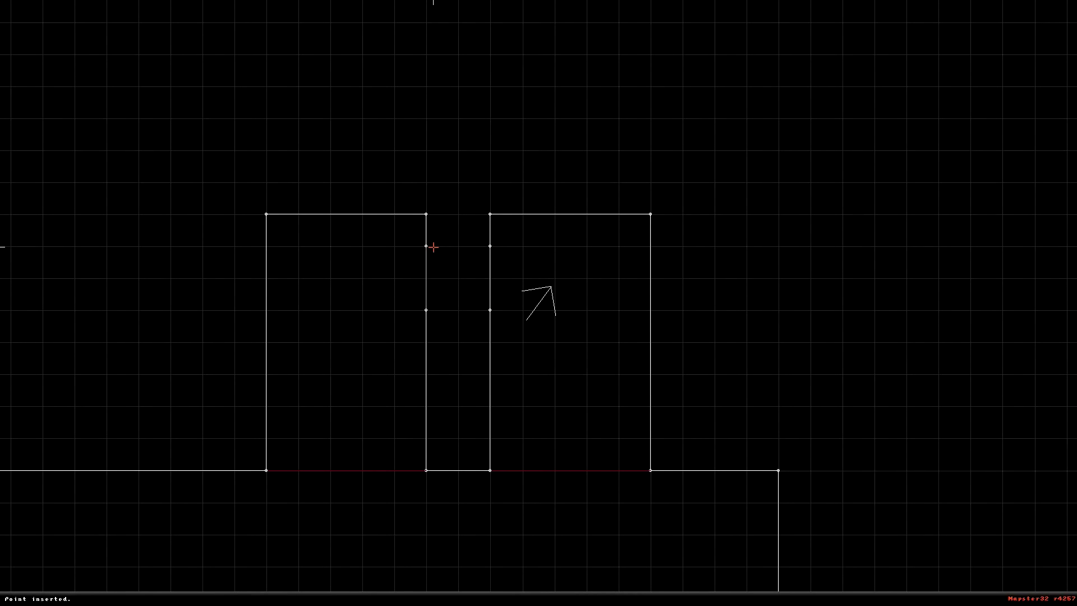
Draw a 2-by-2-square sector between the inserted points so that it connects the two corridors.
{"action": "key", "text": "space"}
{"action": "key", "text": "space"}
{"action": "key", "text": "space"}
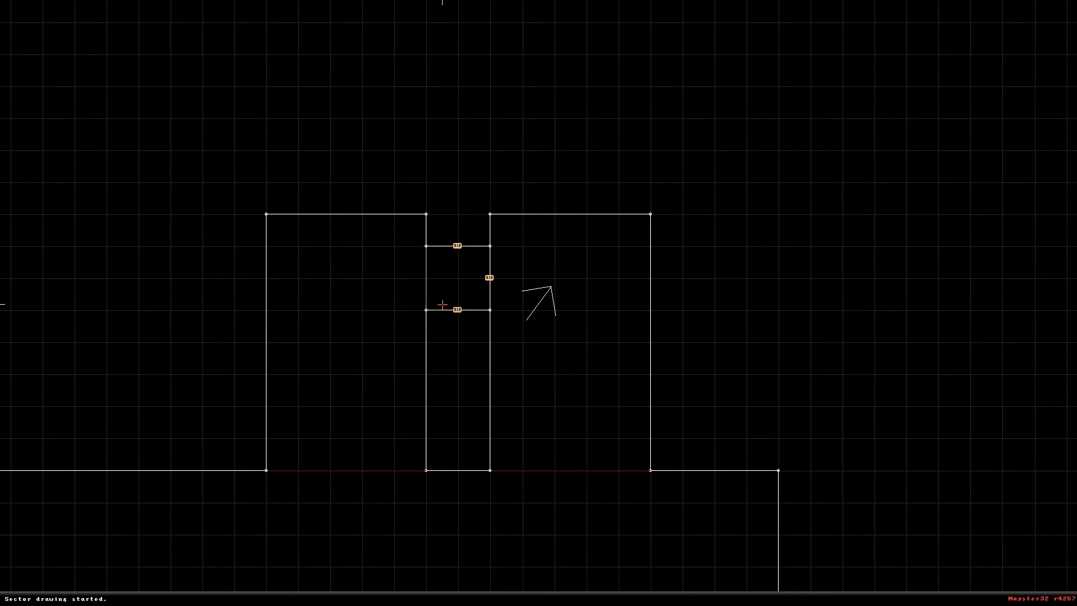
{"action": "key", "text": "space"}
{"action": "key", "text": "space"}
{"action": "right_click_drag", "start_coordinate": [543, 439], "coordinate": [538, 303]}
{"action": "scroll", "coordinate": [488, 213], "scroll_direction": "up", "scroll_amount": 2}
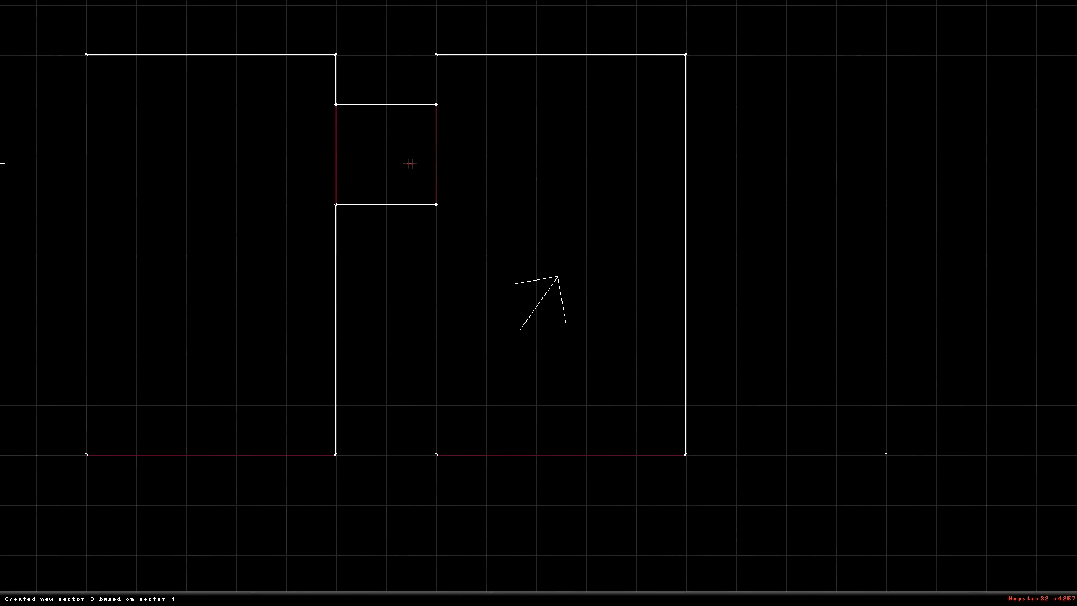
Give the connecting sector the lotag 20 for a ceiling door.
{"action": "key", "text": "t"}
{"action": "type", "text": "20"}
{"action": "key", "text": "Return"}
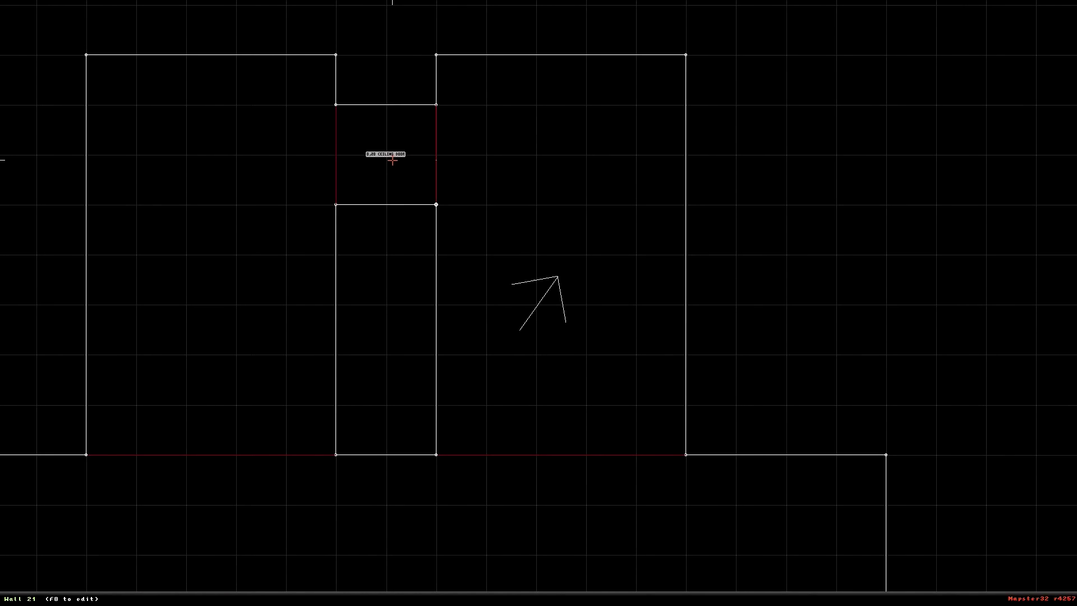
Switch to 3D inside the main room and add a masking wall across each of the two corridor openings.
{"action": "right_click_drag", "start_coordinate": [536, 401], "coordinate": [538, 303]}
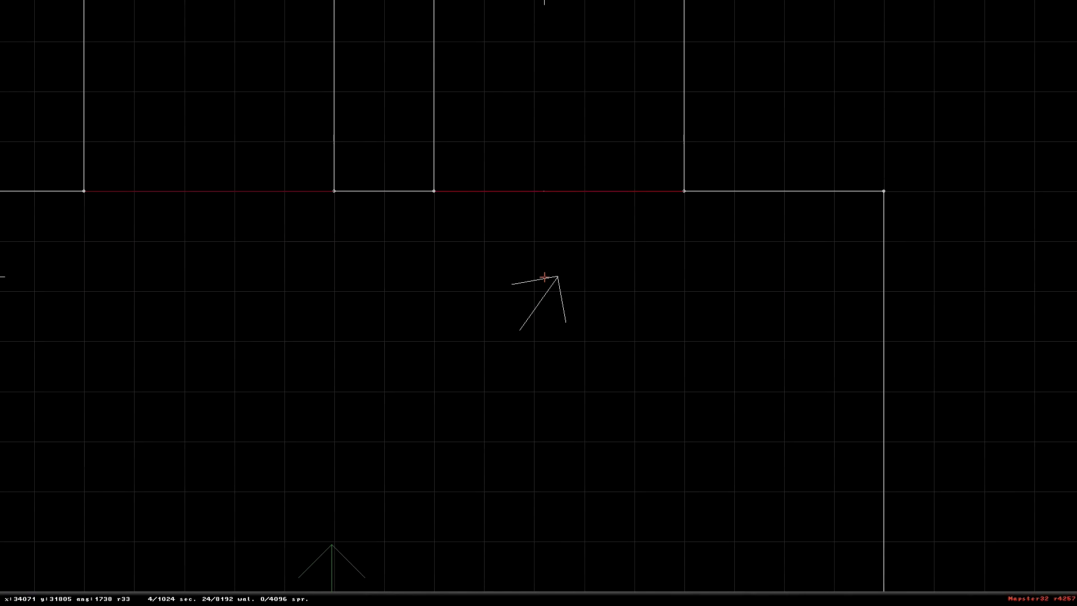
{"action": "key", "text": "KP_Enter"}
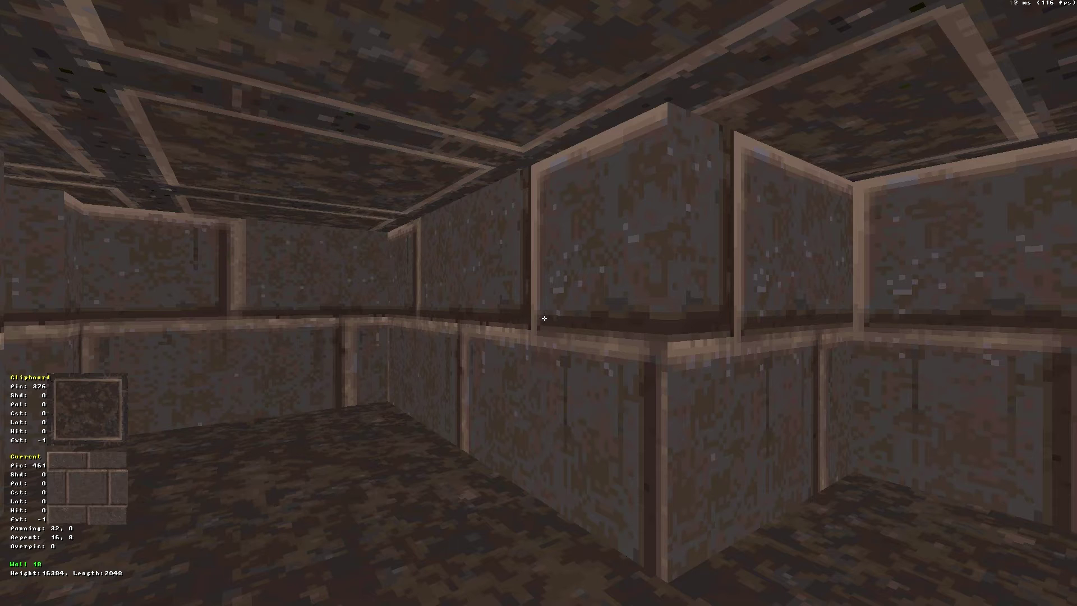
{"action": "key", "text": "Left"}
{"action": "key", "text": "Down"}
{"action": "key", "text": "Left"}
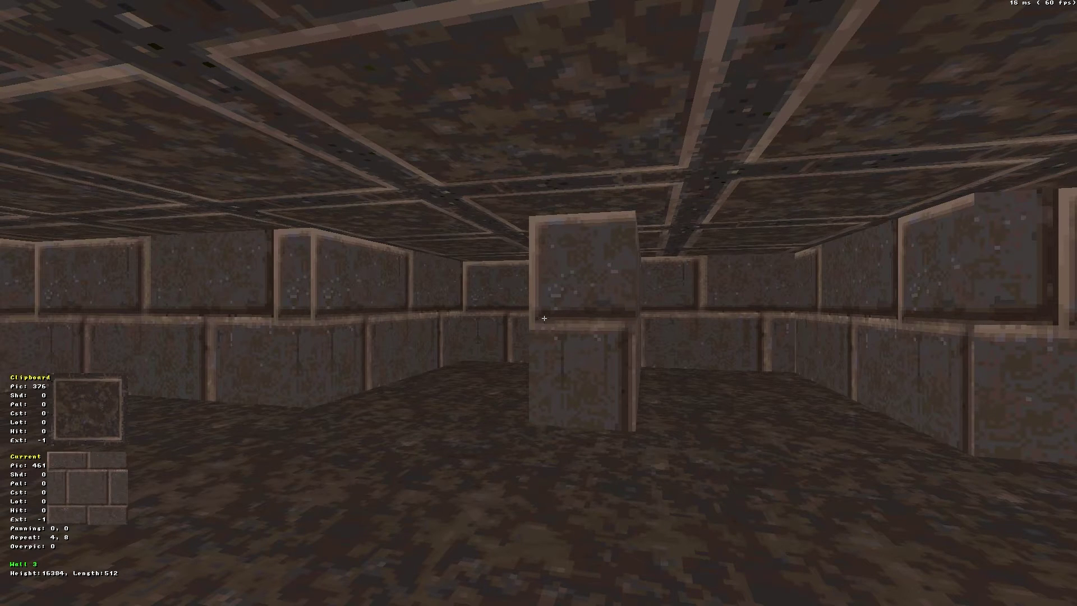
{"action": "key", "text": "Up"}
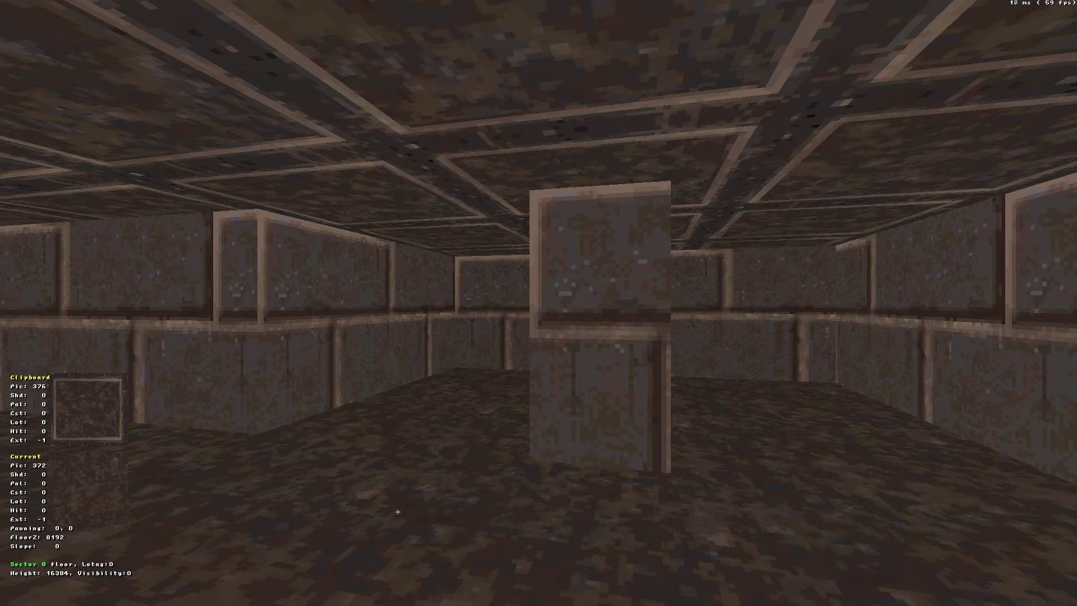
{"action": "key", "text": "m"}
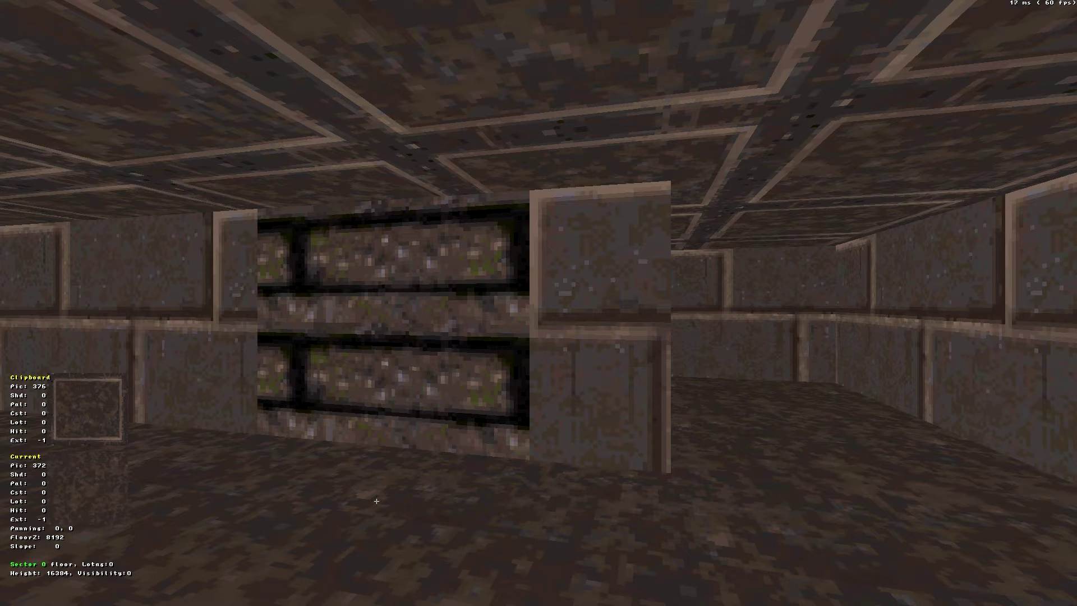
{"action": "key", "text": "Right"}
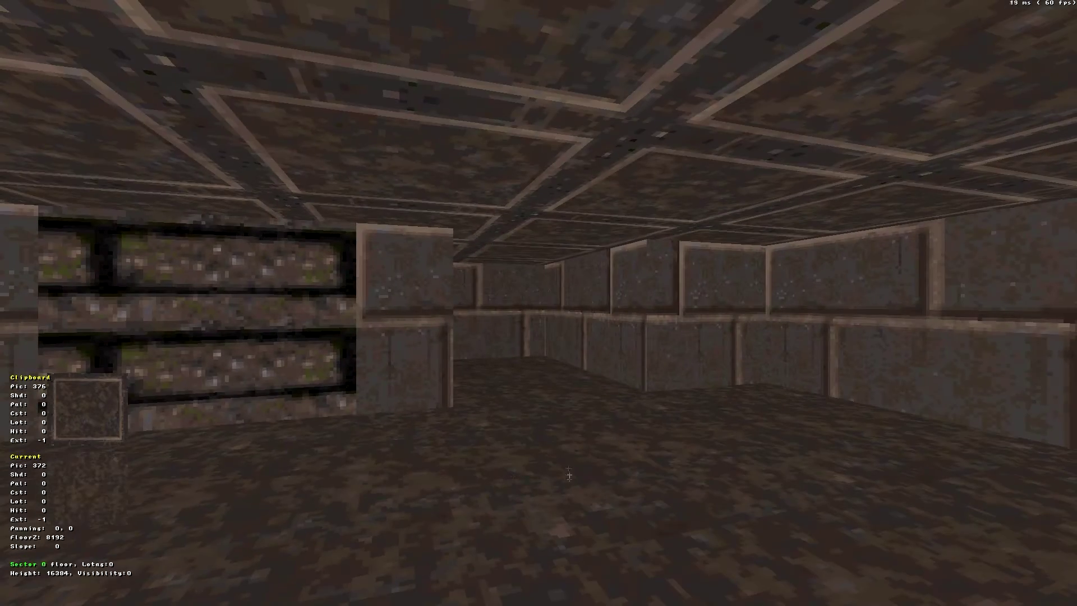
{"action": "key", "text": "m"}
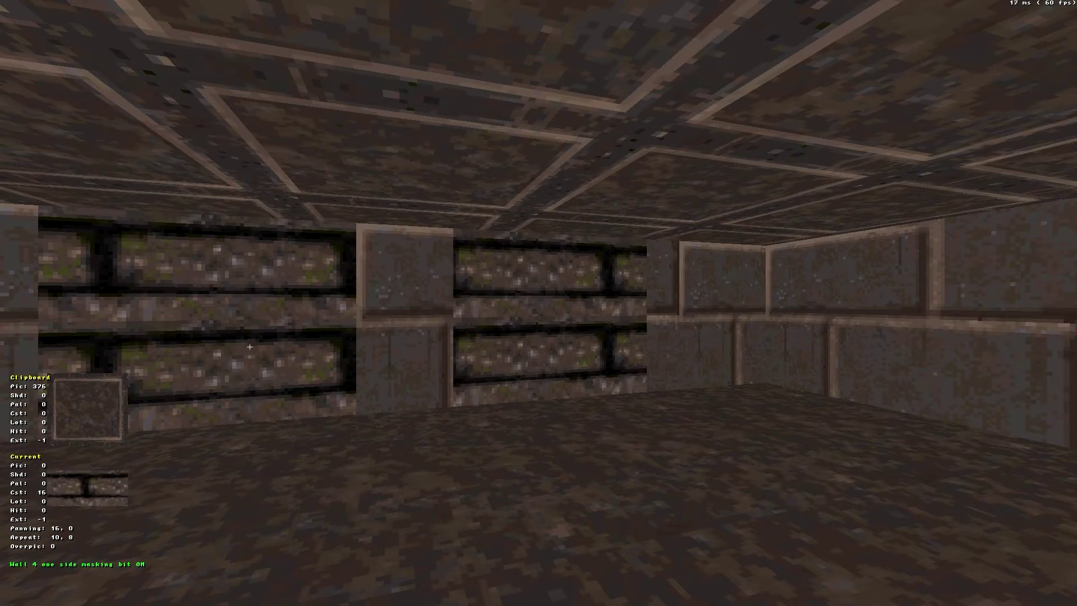
Copy wall texture 461 from the main room and paste it onto both masking walls.
{"action": "key", "text": "Up"}
{"action": "key", "text": "Left"}
{"action": "key", "text": "Left"}
{"action": "key", "text": "Right"}
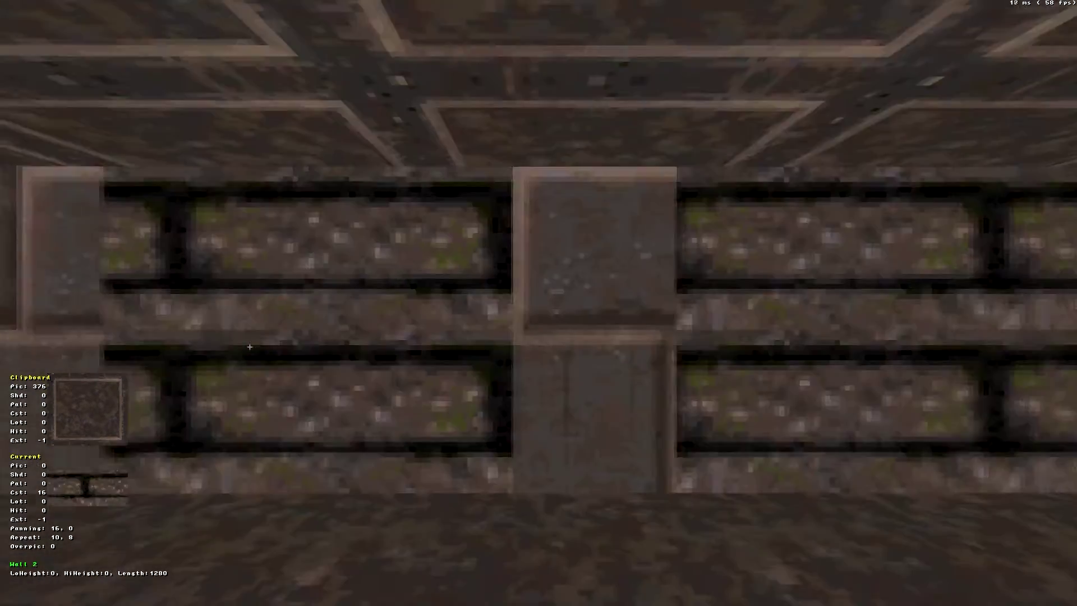
{"action": "key", "text": "Left"}
{"action": "key", "text": "Tab"}
{"action": "key", "text": "Right"}
{"action": "key", "text": "Return"}
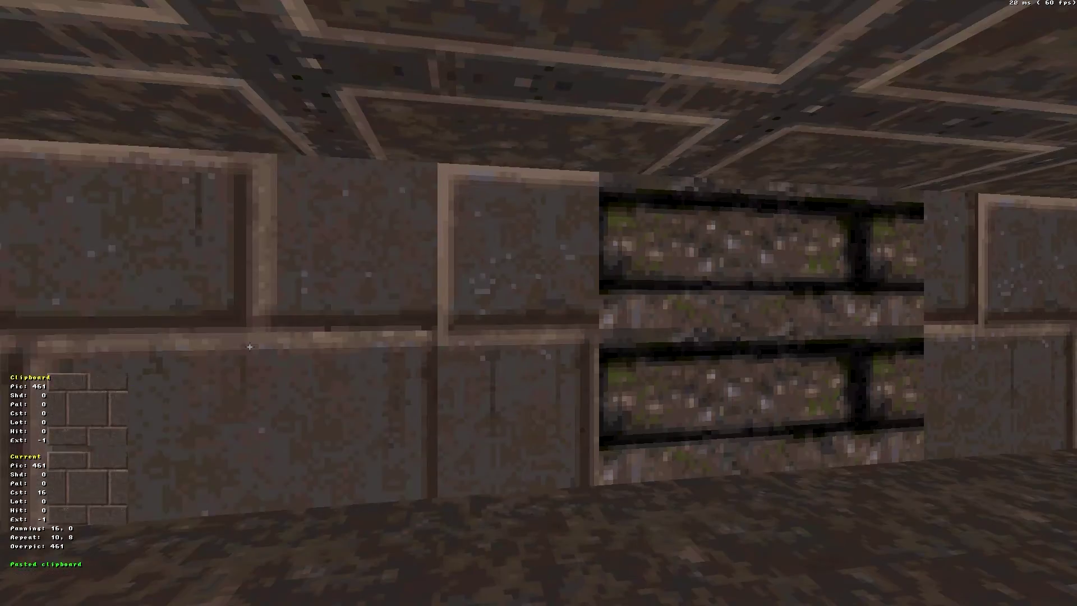
{"action": "key", "text": "Left"}
{"action": "key", "text": "Right"}
{"action": "key", "text": "Right"}
{"action": "key", "text": "Return"}
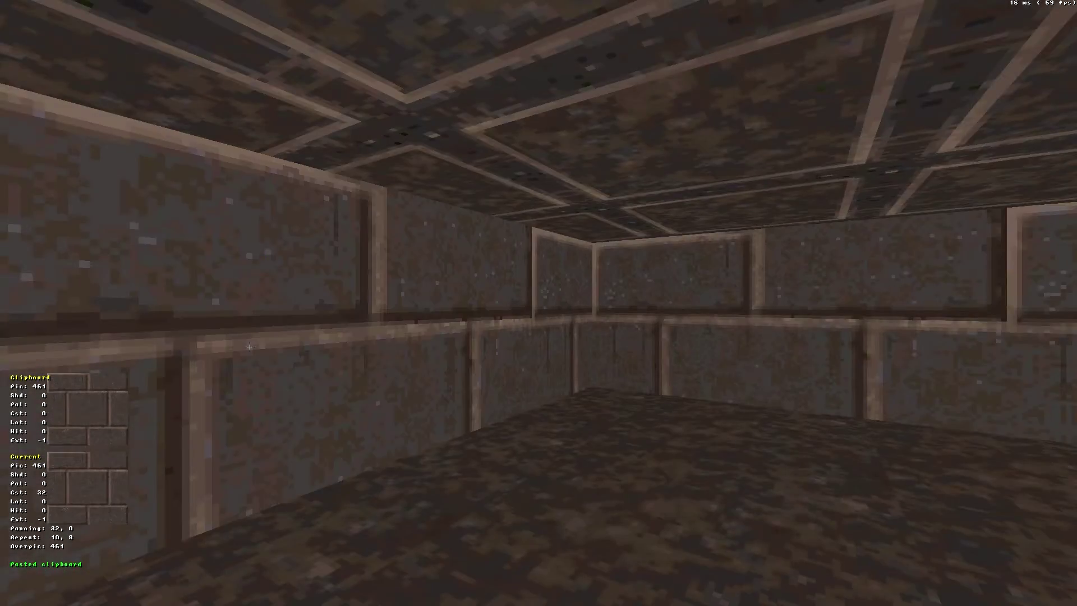
Set the horizontal texture repeat of the first corridor's masking wall to 13.
{"action": "key", "text": "Down"}
{"action": "key", "text": "Left"}
{"action": "key", "text": "Left"}
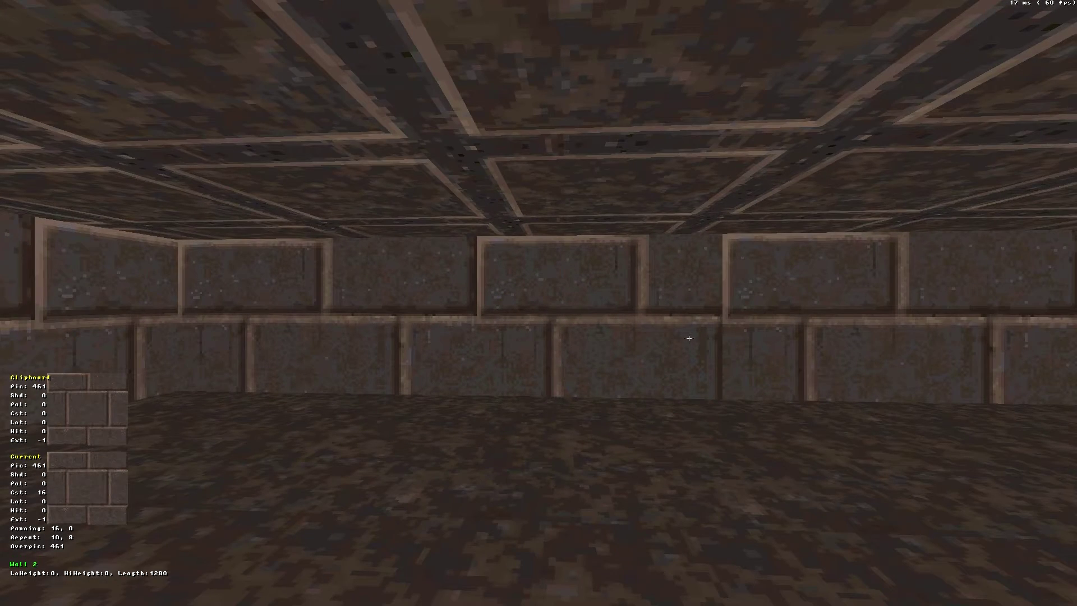
{"action": "key", "text": "KP_6"}
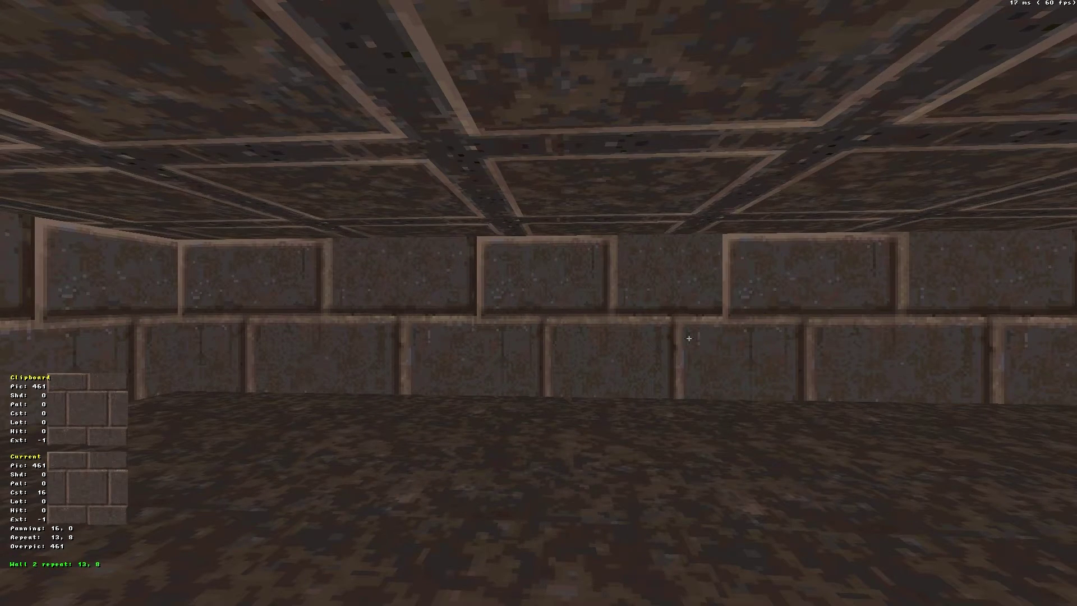
Try other horizontal texture repeats on the wall between the corridor openings and on the first corridor's masking wall.
{"action": "key", "text": "Right"}
{"action": "key", "text": "Up"}
{"action": "key", "text": "KP_6"}
{"action": "key", "text": "KP_4"}
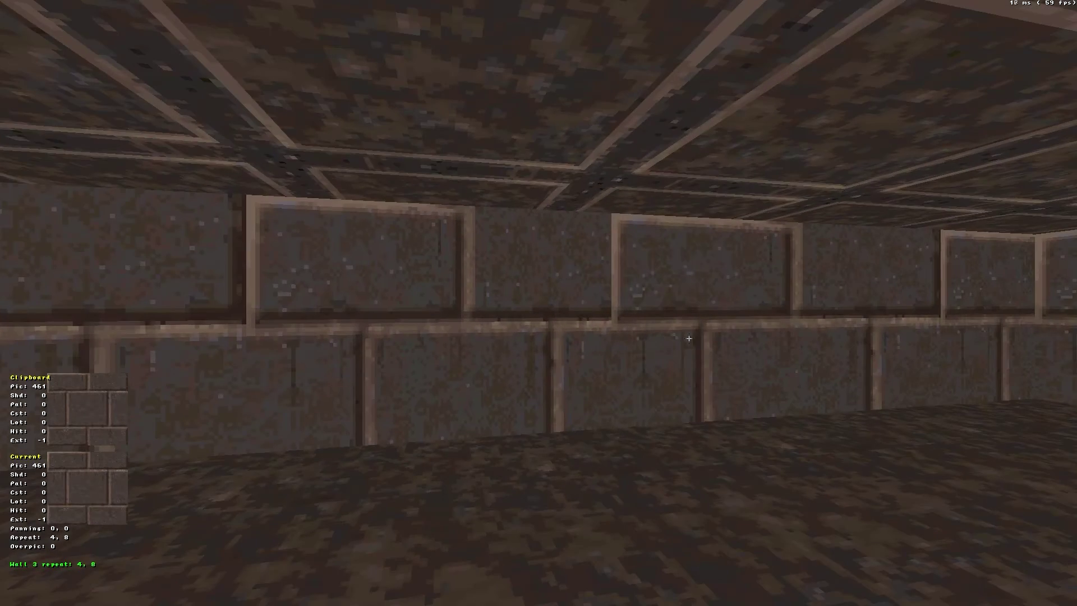
{"action": "key", "text": "Left"}
{"action": "key", "text": "KP_6"}
{"action": "key", "text": "KP_6"}
{"action": "key", "text": "KP_6"}
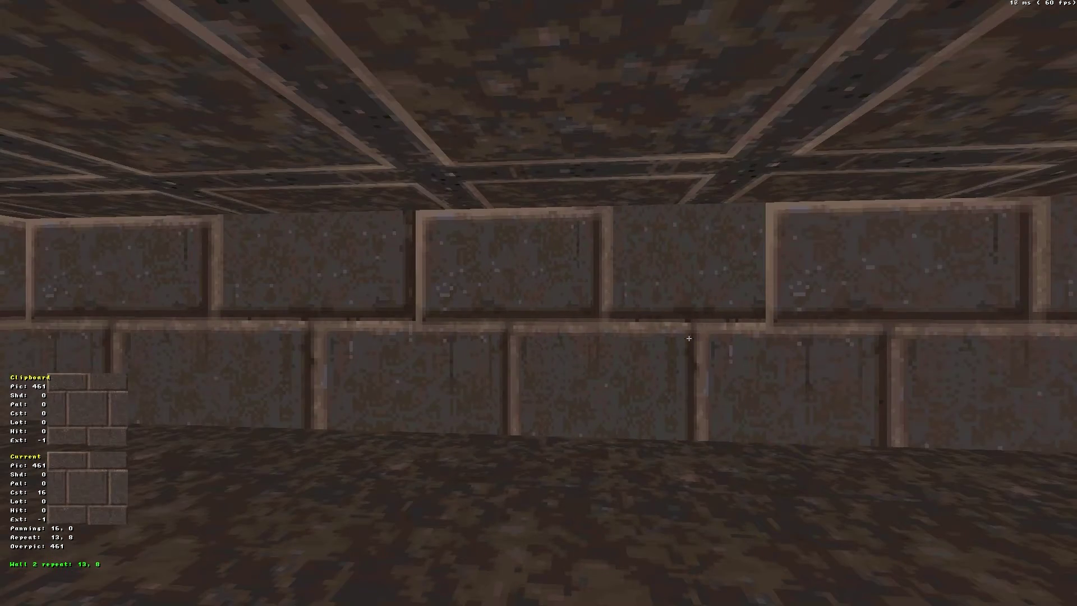
{"action": "key", "text": "Right"}
{"action": "key", "text": "KP_4"}
{"action": "key", "text": "Left"}
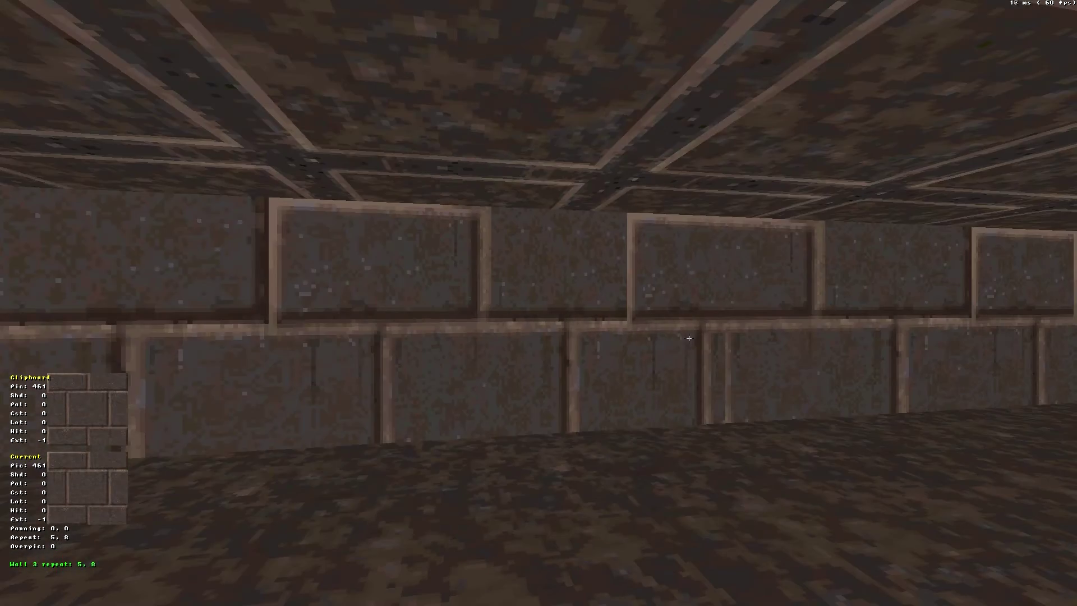
{"action": "key", "text": "KP_4"}
{"action": "key", "text": "Left"}
{"action": "key", "text": "KP_4"}
{"action": "key", "text": "KP_4"}
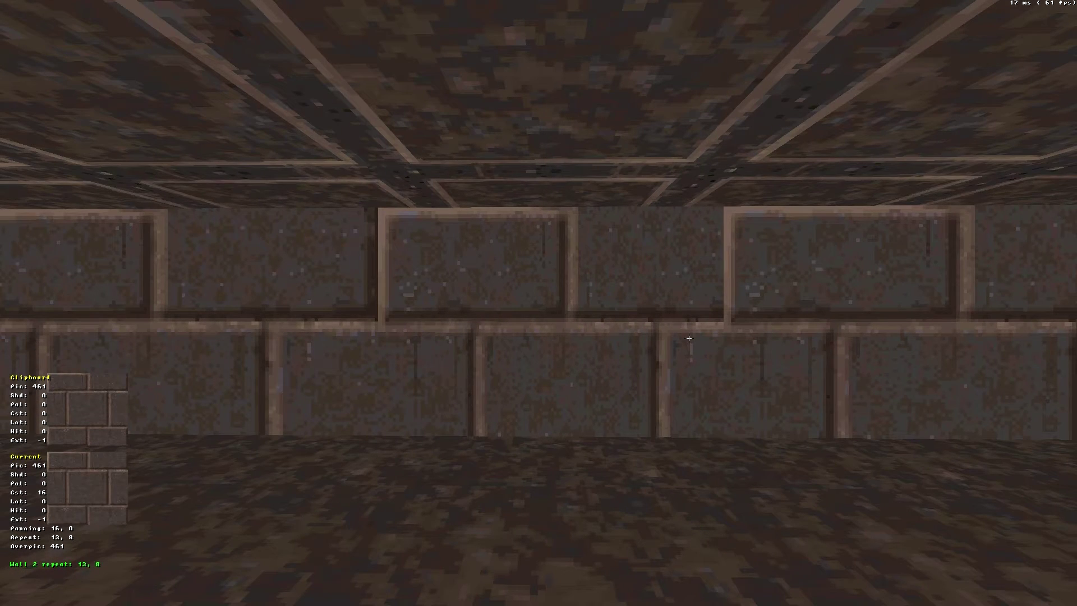
Set the horizontal texture repeat of the first corridor's masking wall to 14 and step back to view the joined wall.
{"action": "key", "text": "KP_6"}
{"action": "key", "text": "Right"}
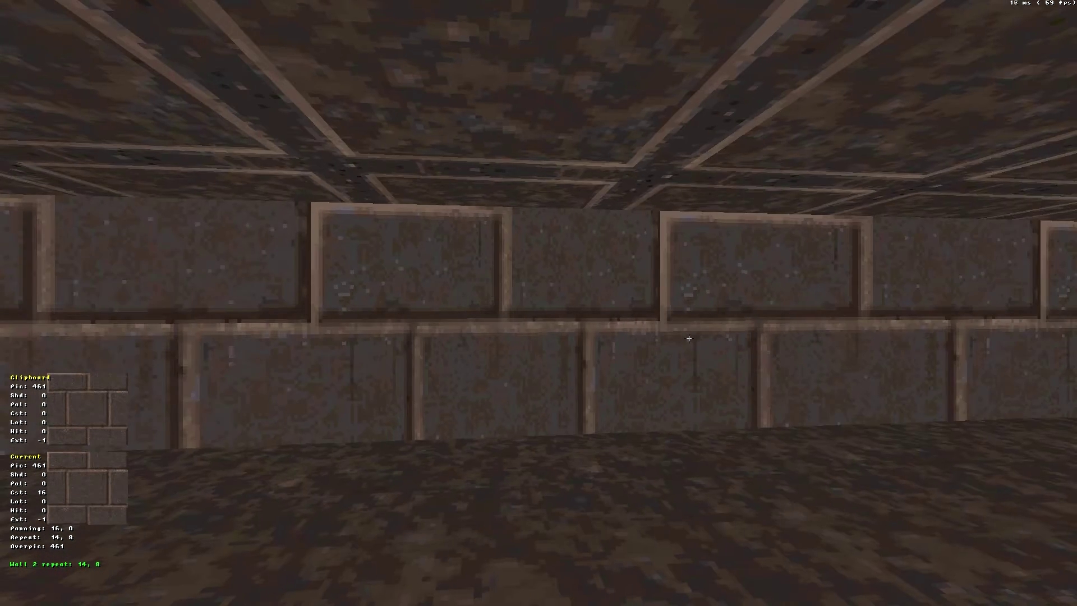
{"action": "key", "text": "Down"}
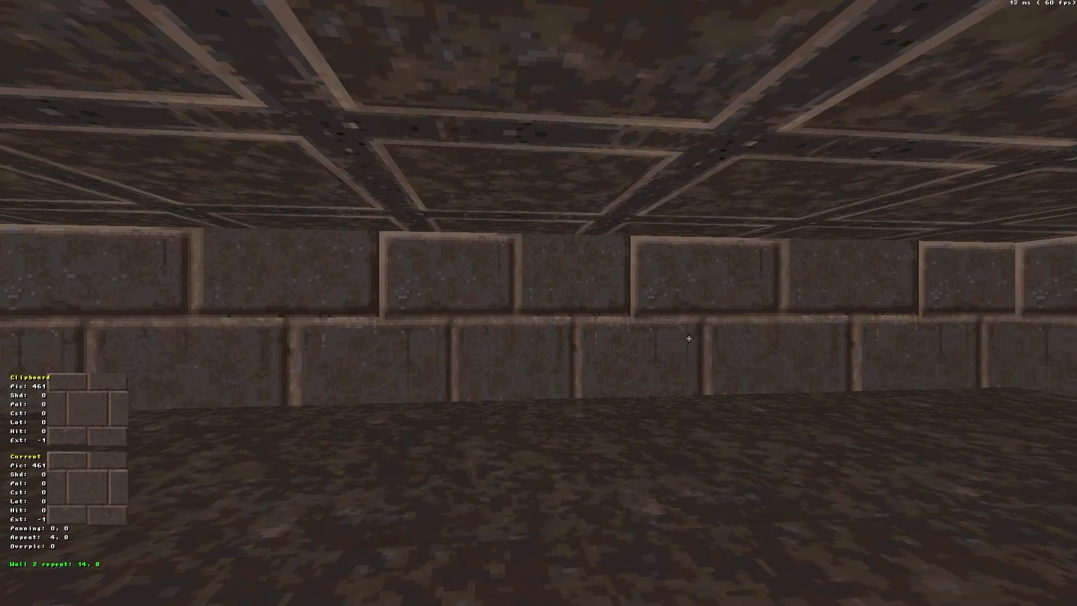
Walk past the masking walls through the corridors to examine the connecting door sector and its side walls.
{"action": "key", "text": "Left"}
{"action": "key", "text": "Right"}
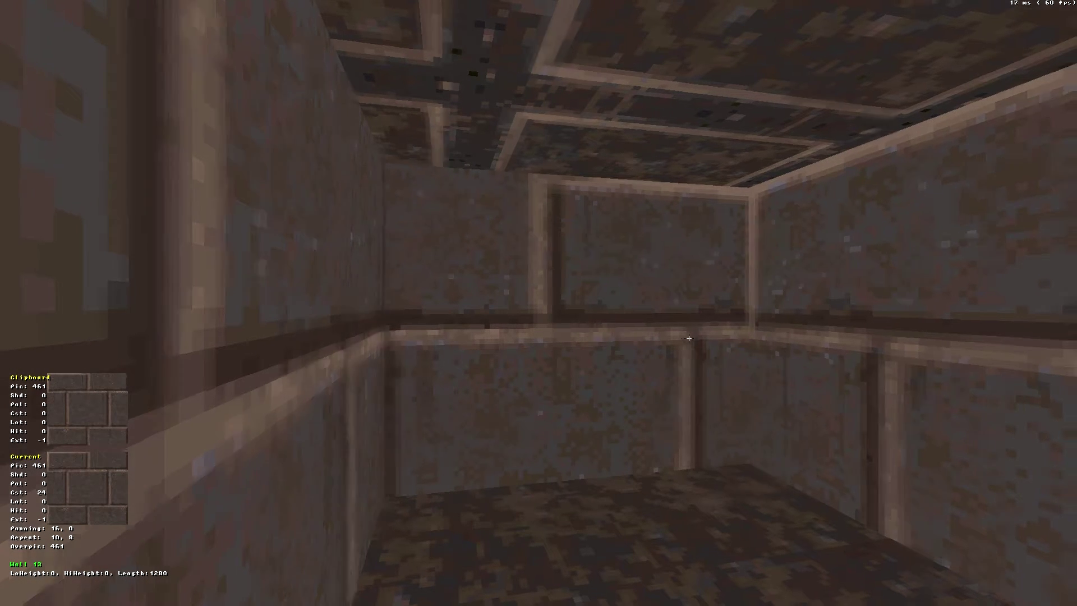
{"action": "key", "text": "Right"}
{"action": "key", "text": "Up"}
{"action": "key", "text": "Right"}
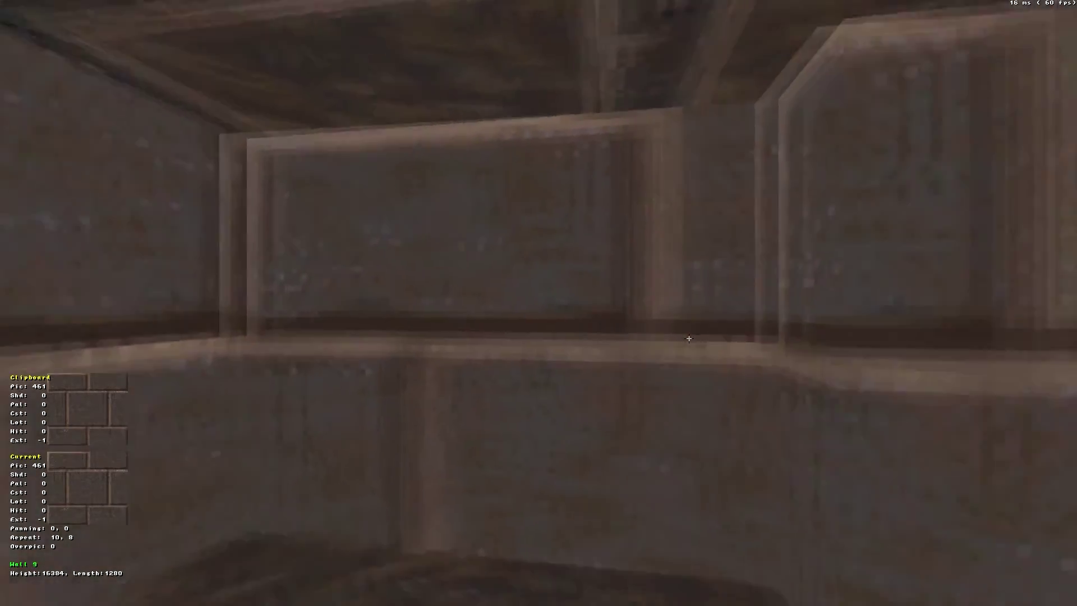
{"action": "key", "text": "Up"}
{"action": "key", "text": "Down"}
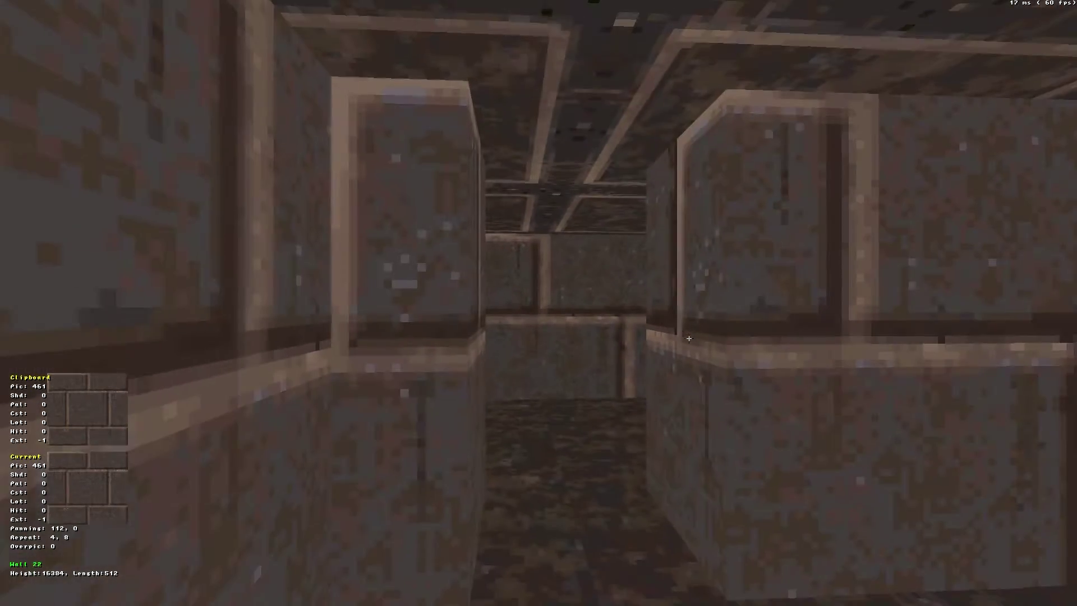
{"action": "key", "text": "Up"}
{"action": "key", "text": "Right"}
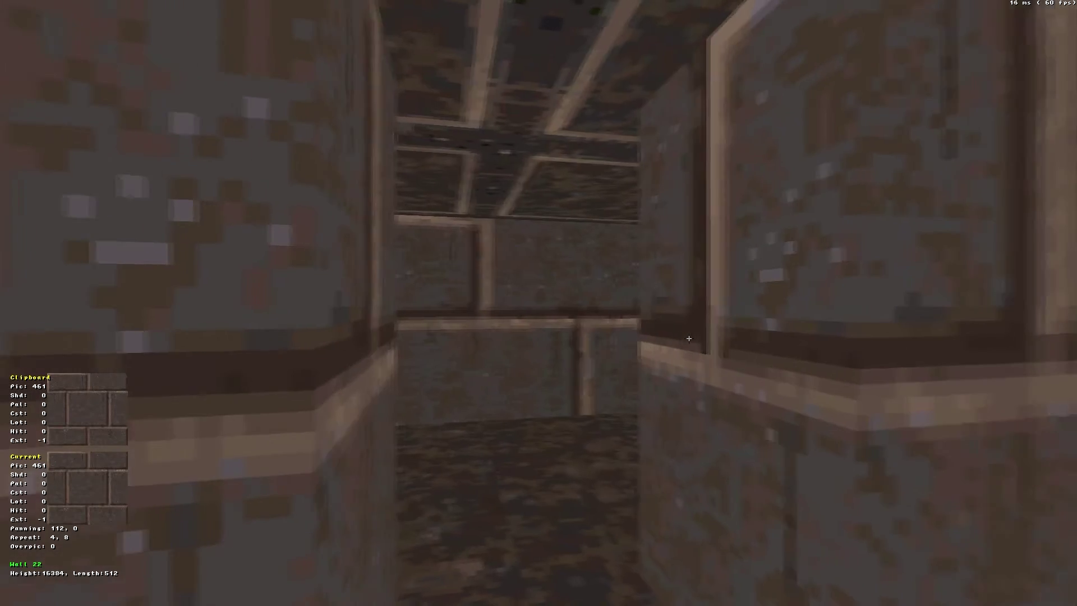
{"action": "key", "text": "Left"}
{"action": "key", "text": "Left"}
{"action": "key", "text": "Up"}
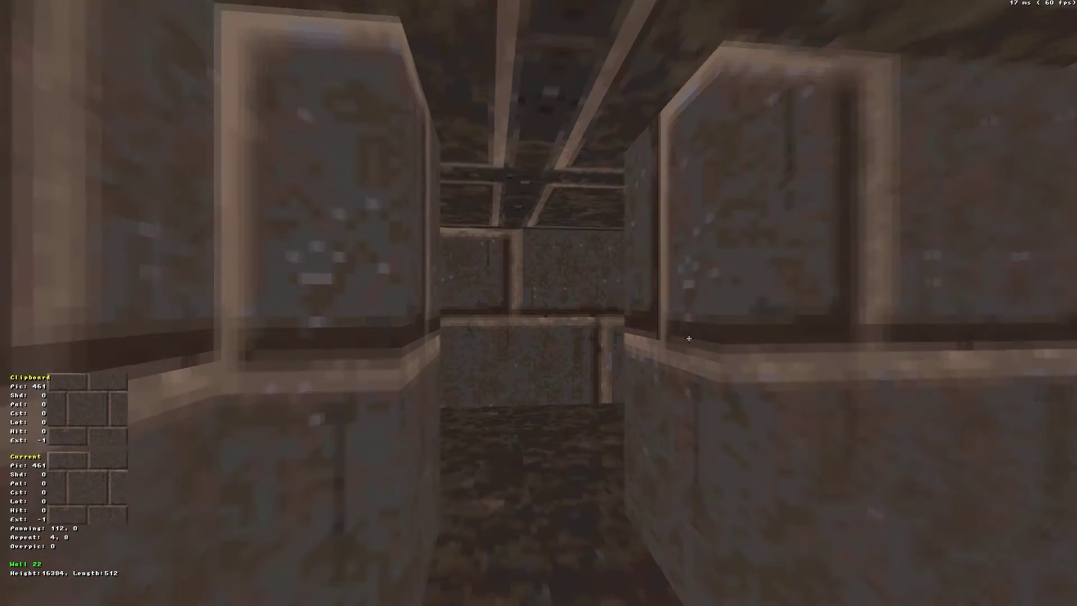
Test the door sector's ceiling movement, and set the textures of both its side walls to bottom orientation.
{"action": "key", "text": "Page_Down"}
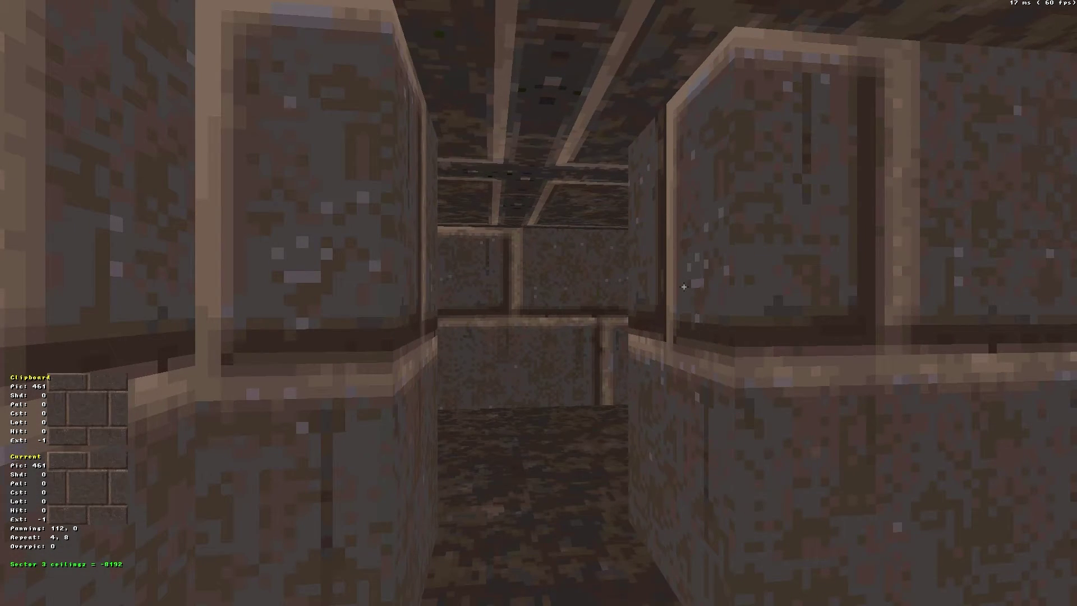
{"action": "key", "text": "o"}
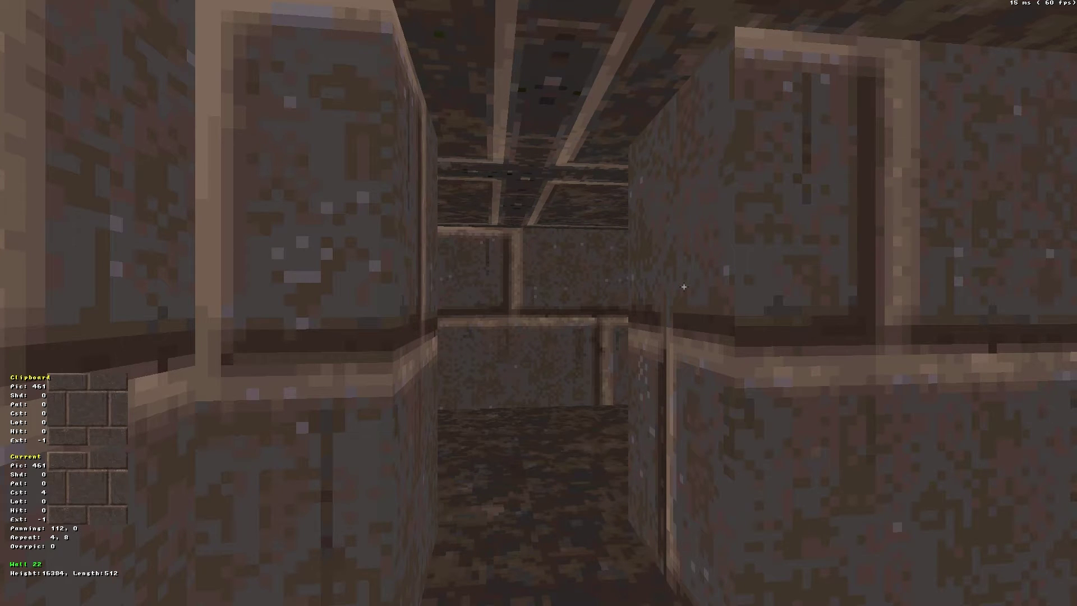
{"action": "key", "text": "Up"}
{"action": "key", "text": "Left"}
{"action": "key", "text": "Down"}
{"action": "key", "text": "o"}
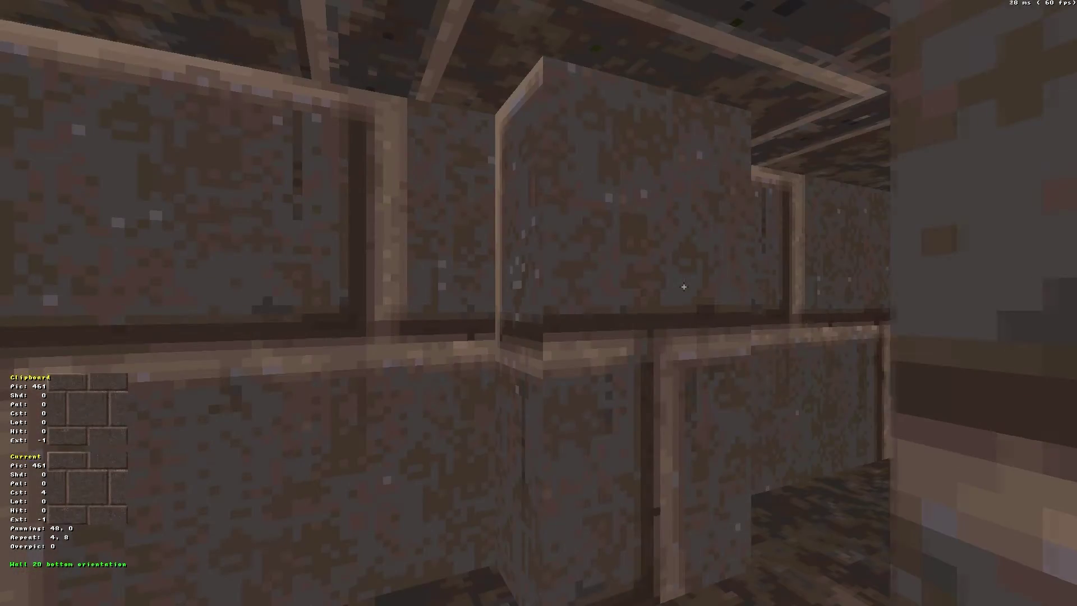
{"action": "key", "text": "Up"}
{"action": "key", "text": "Right"}
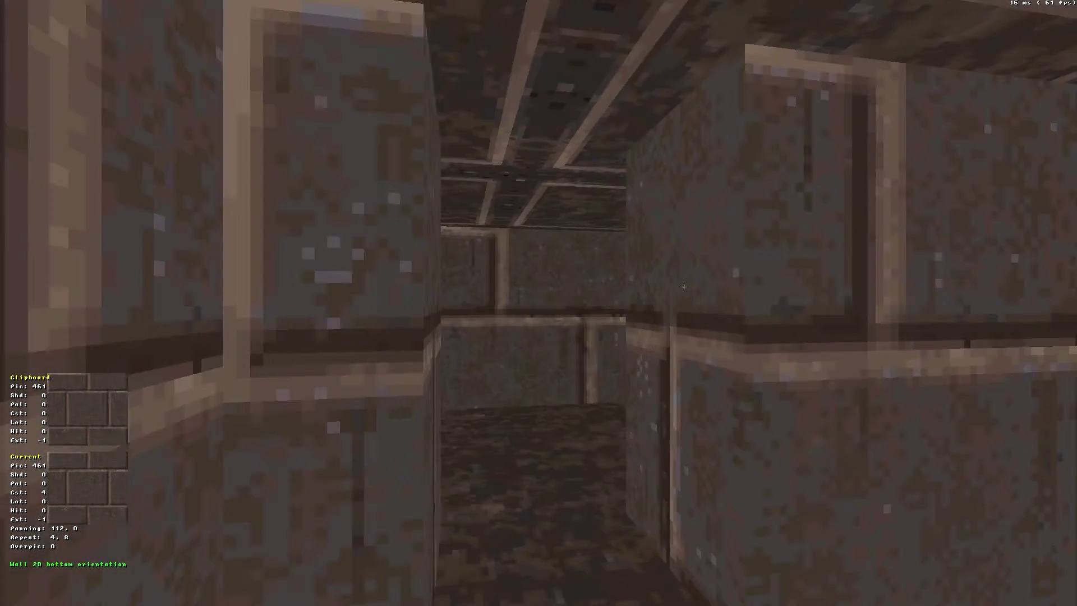
Lower the door sector's ceiling partway and raise it again to check the side wall textures.
{"action": "key", "text": "Up"}
{"action": "key", "text": "Right"}
{"action": "key", "text": "Down"}
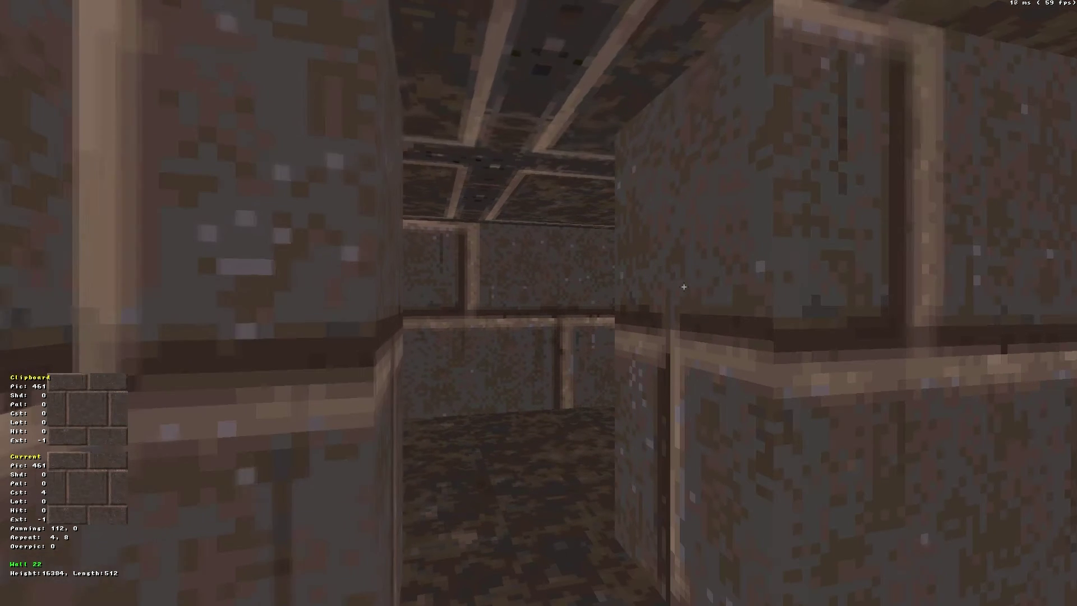
{"action": "key", "text": "Page_Down"}
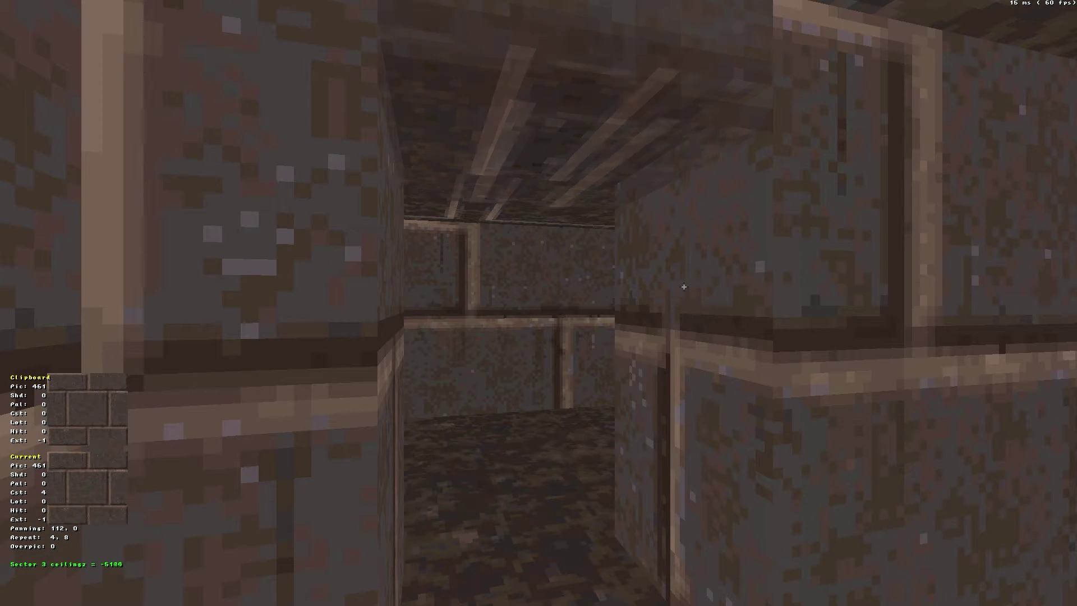
{"action": "key", "text": "Page_Up"}
Set the vertical texture panning of the door sector's side wall under the crosshair to 128, keeping its vertical repeat at 8.
{"action": "key", "text": "KP_8"}
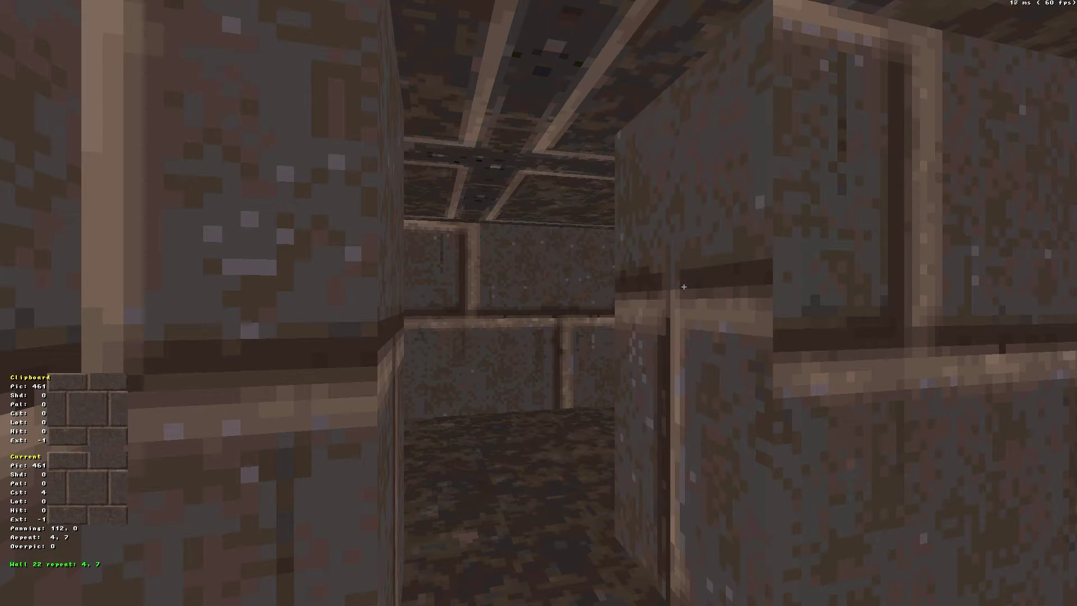
{"action": "key", "text": "KP_2"}
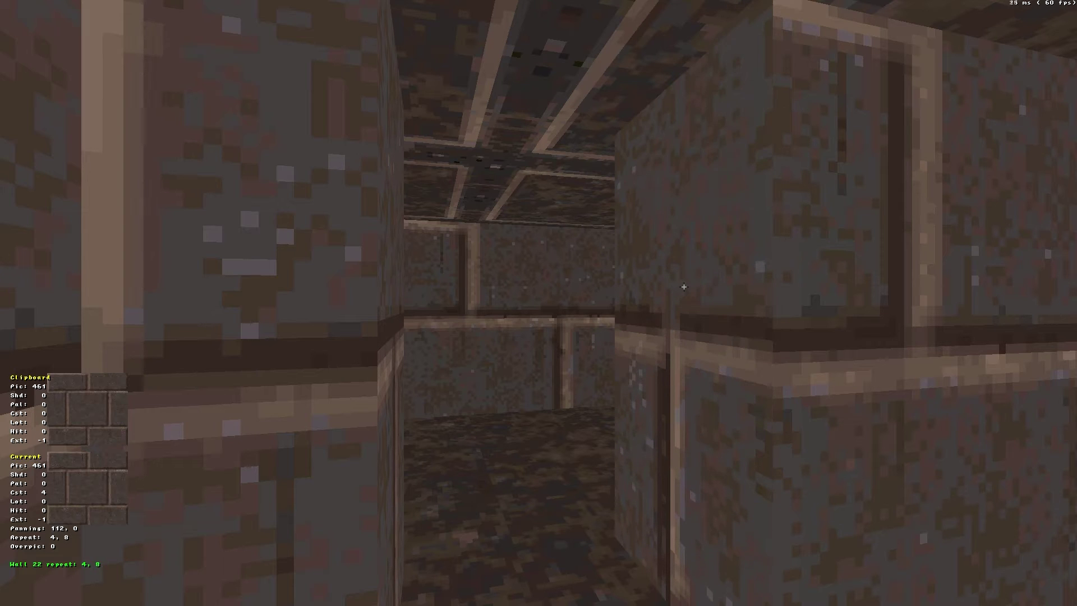
{"action": "key", "text": "shift+KP_8"}
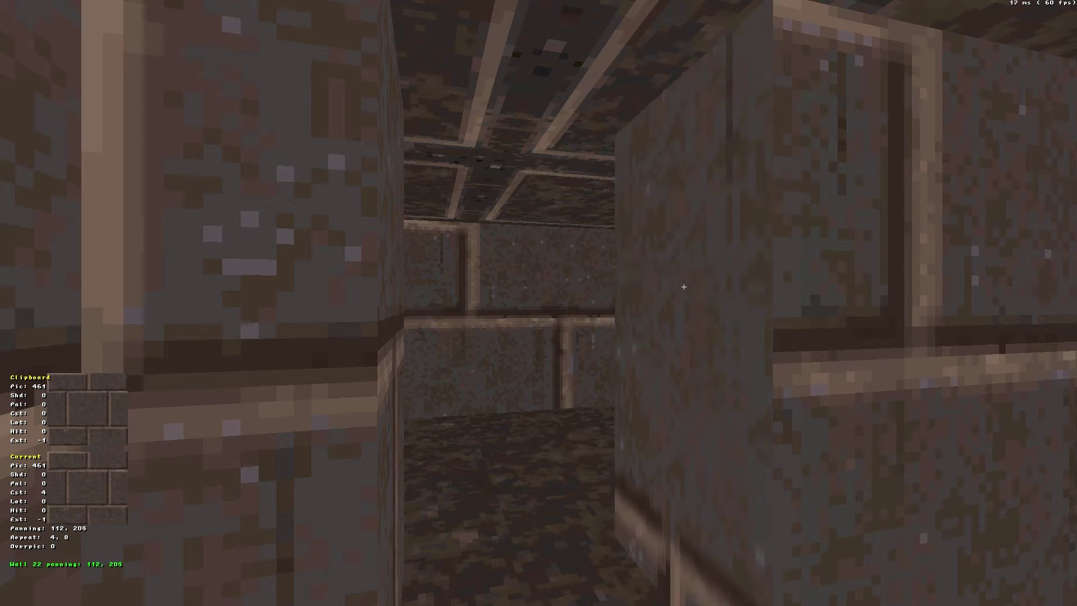
{"action": "key", "text": "shift+KP_8"}
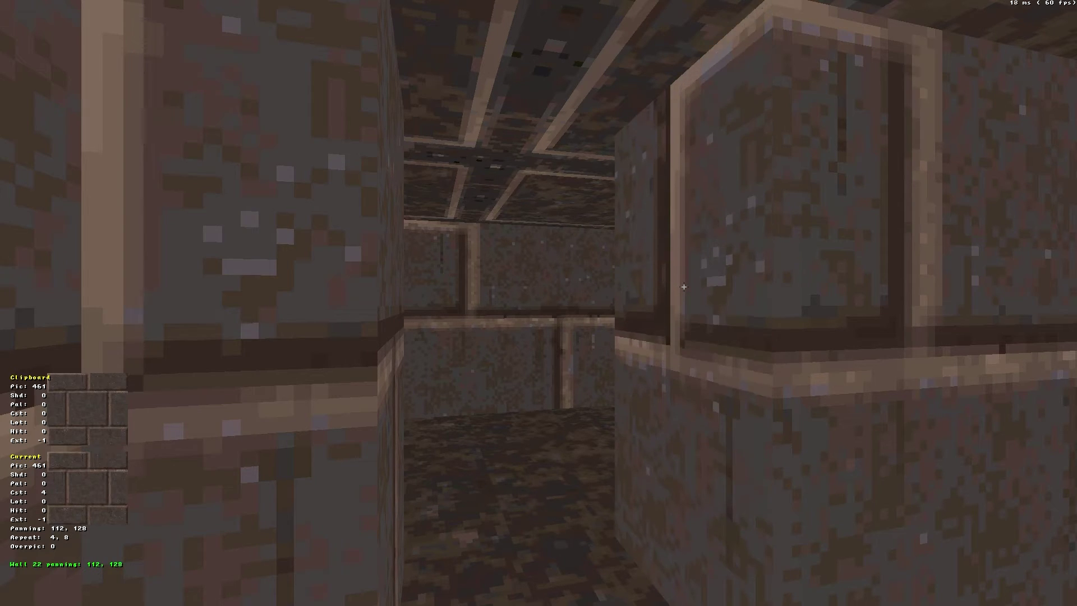
Align the texture of the door sector's opposite side wall with the adjoining corridor walls by setting its vertical panning to 128.
{"action": "key", "text": "Up"}
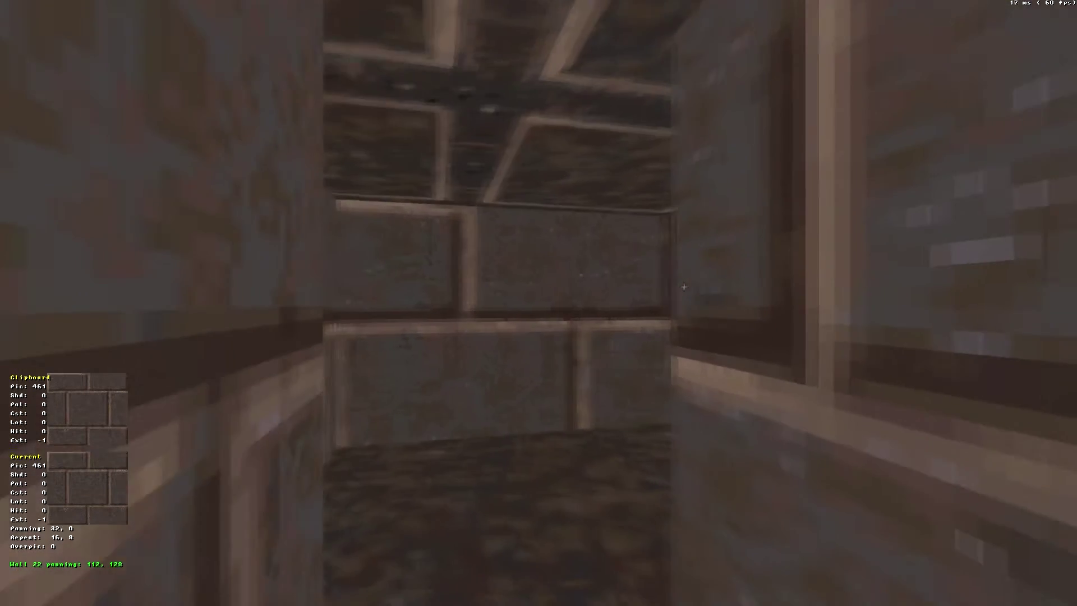
{"action": "key", "text": "Left"}
{"action": "key", "text": "Down"}
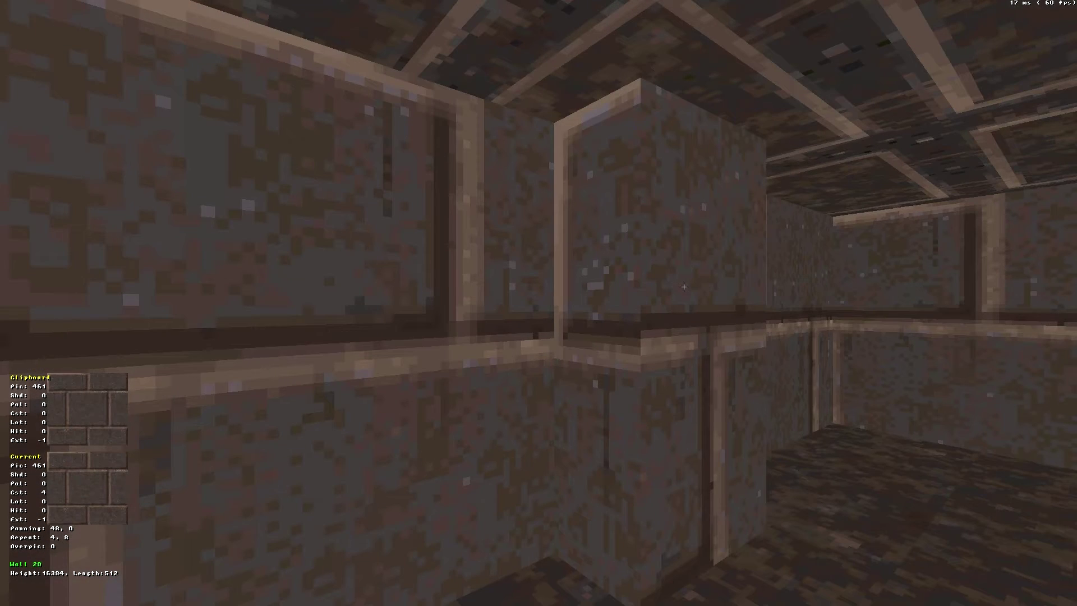
{"action": "key", "text": "shift+KP_2"}
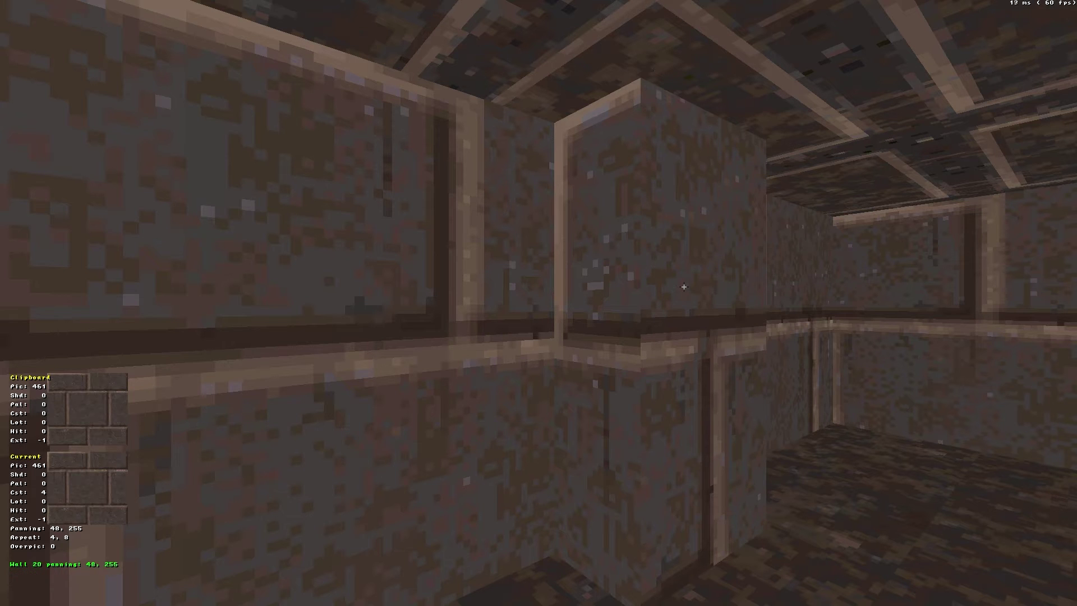
{"action": "key", "text": "shift+KP_8"}
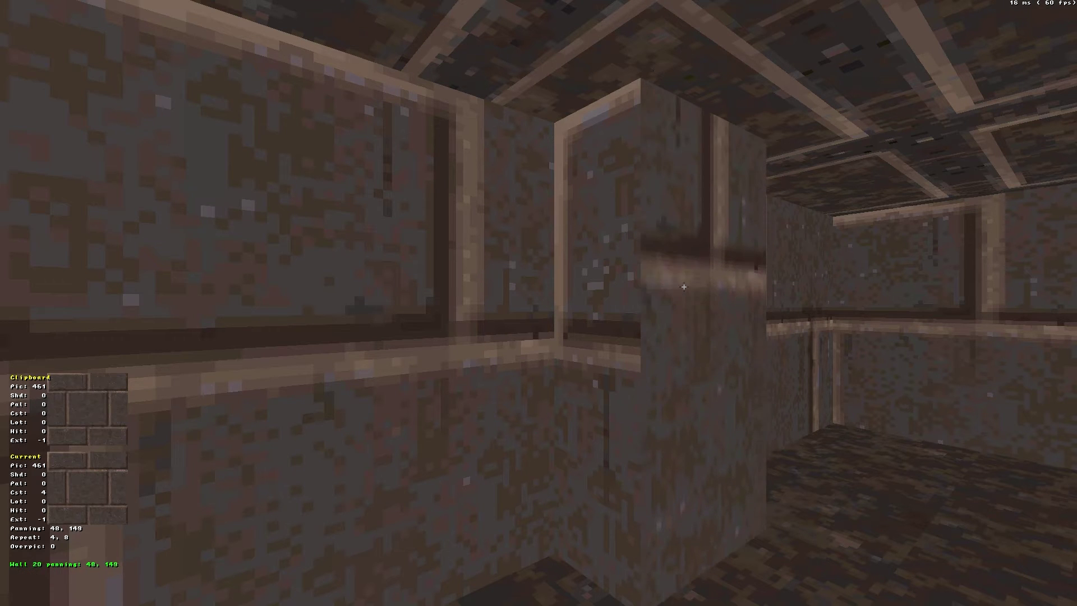
Check the alignment of both door side walls from the corridors, and close the door by lowering its ceiling to the floor.
{"action": "key", "text": "Right"}
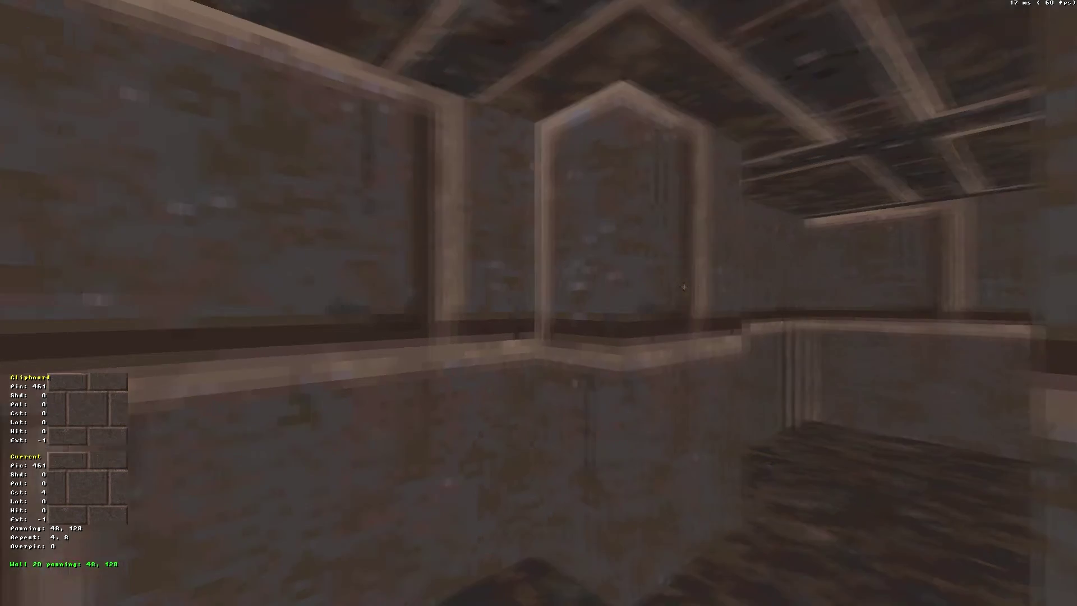
{"action": "key", "text": "Up"}
{"action": "key", "text": "Down"}
{"action": "key", "text": "Up"}
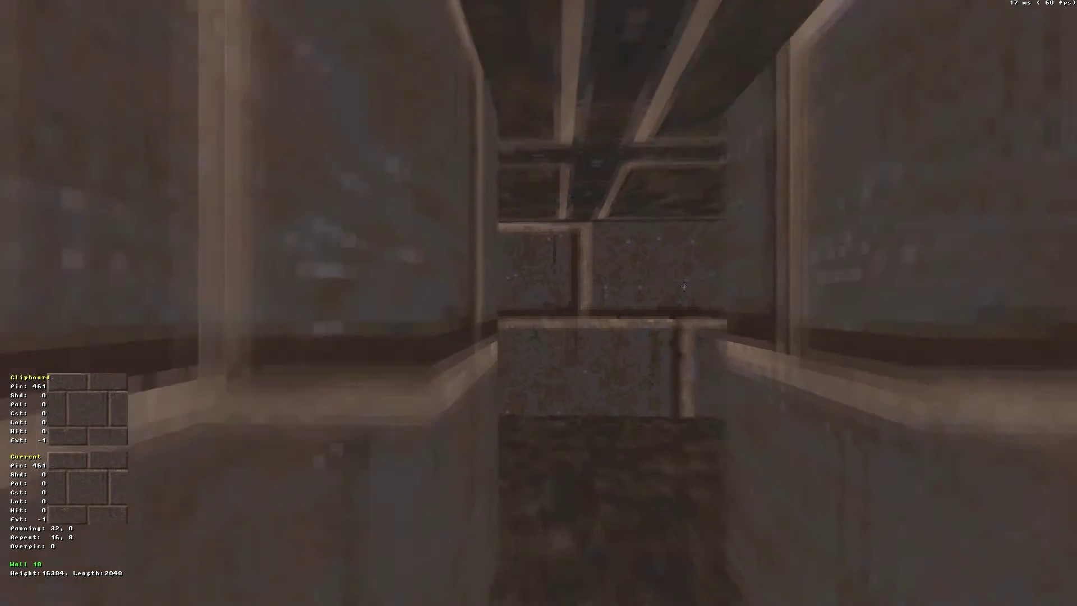
{"action": "key", "text": "Left"}
{"action": "key", "text": "Up"}
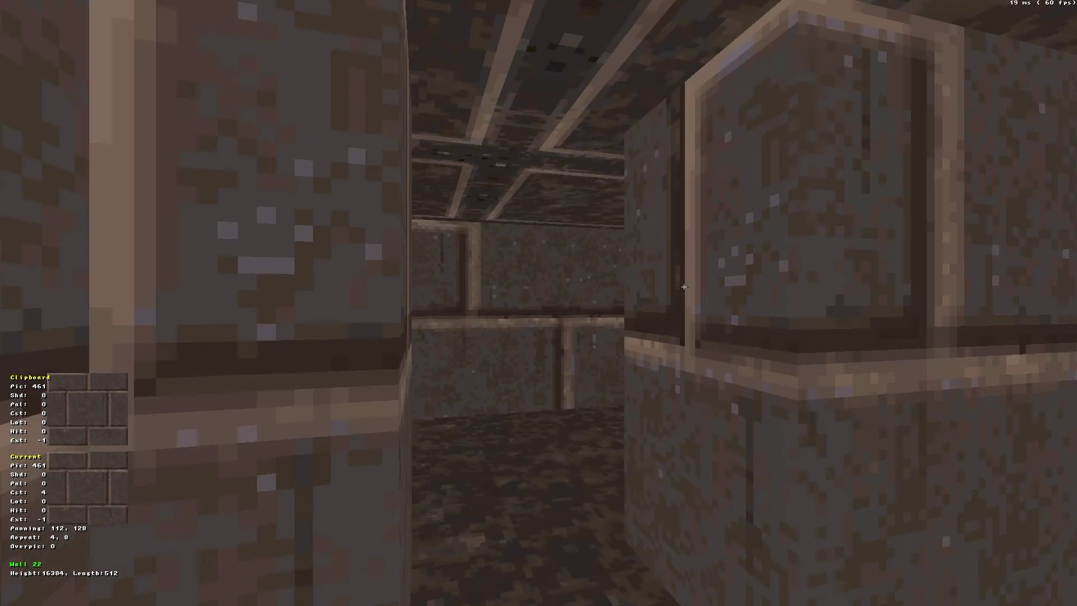
{"action": "key", "text": "Up"}
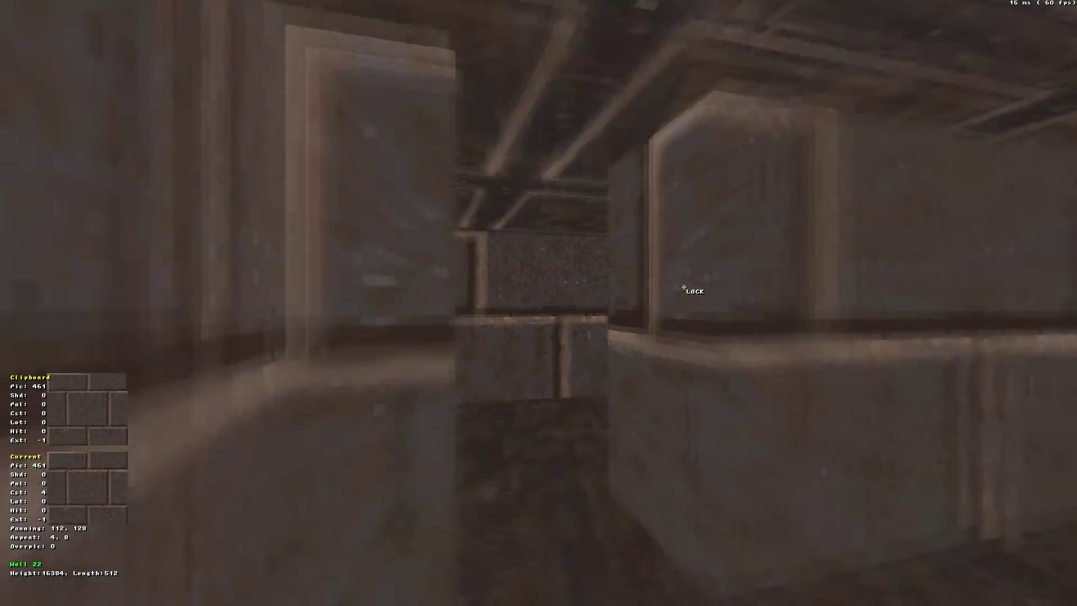
{"action": "key", "text": "Page_Down"}
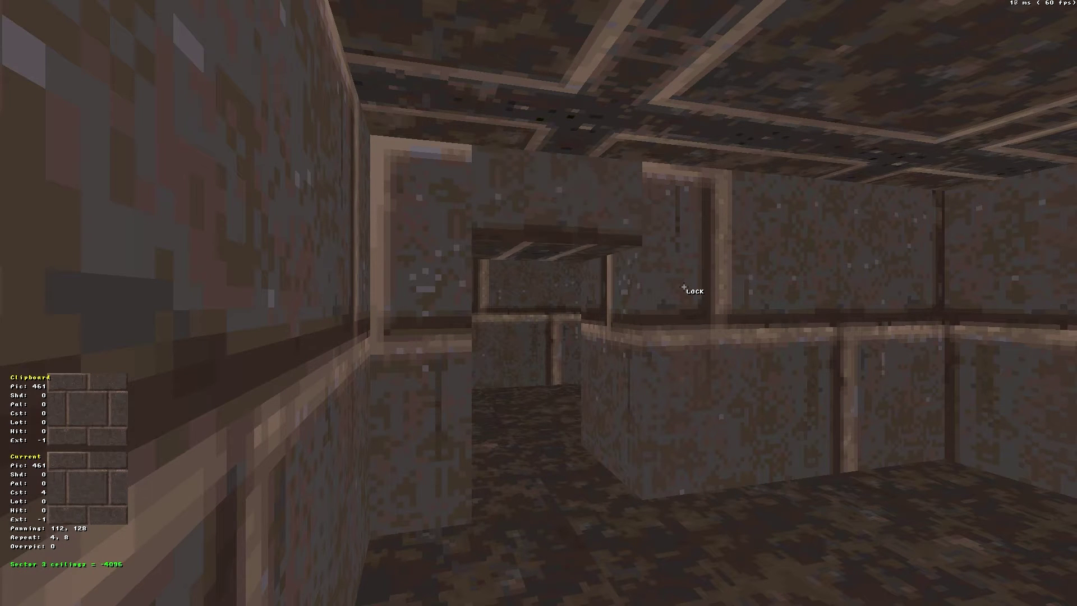
{"action": "key", "text": "Page_Down"}
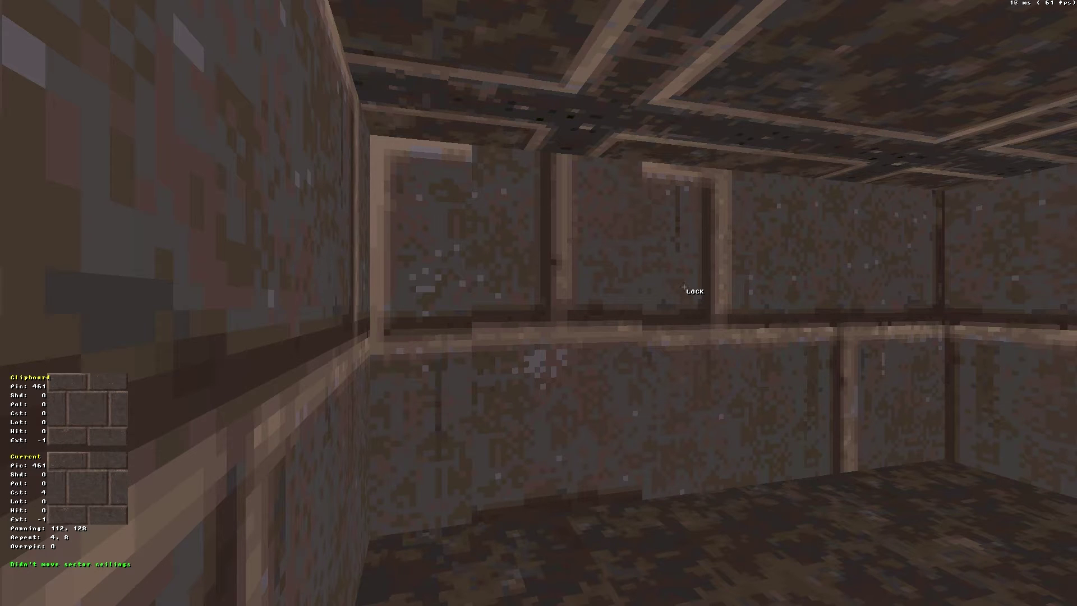
Set the vertical texture panning of the closed door's face to 129 to line up its bricks with the neighbouring walls.
{"action": "key", "text": "Left"}
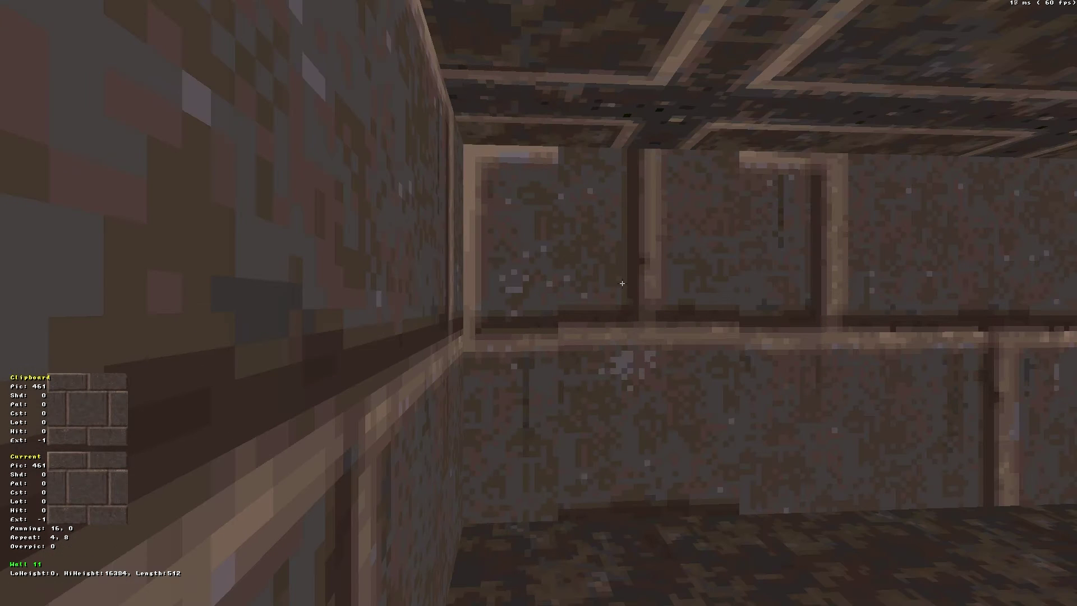
{"action": "key", "text": "KP_2"}
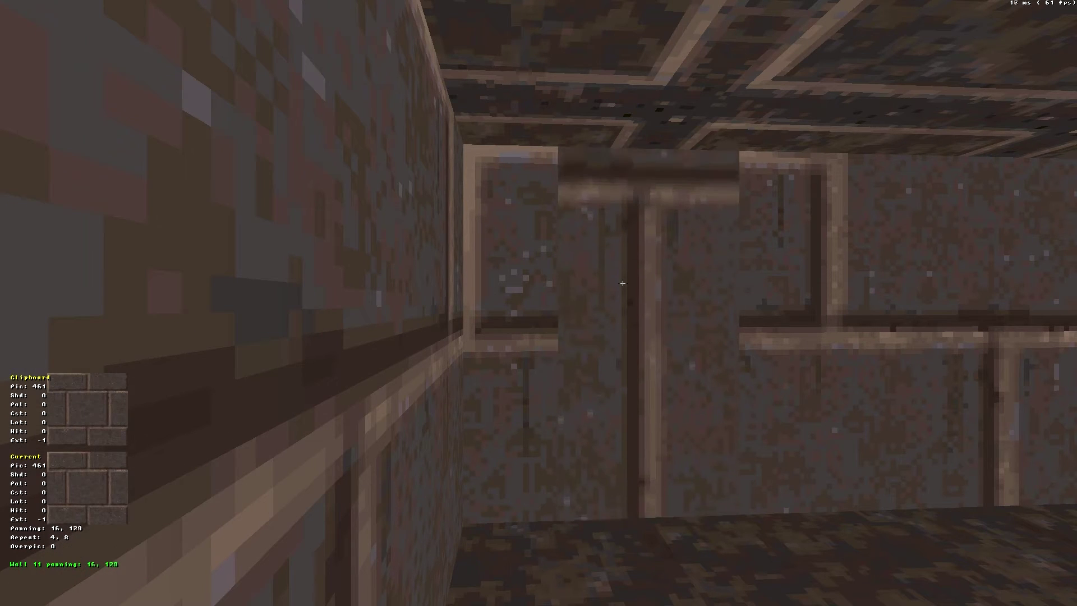
{"action": "key", "text": "KP_2"}
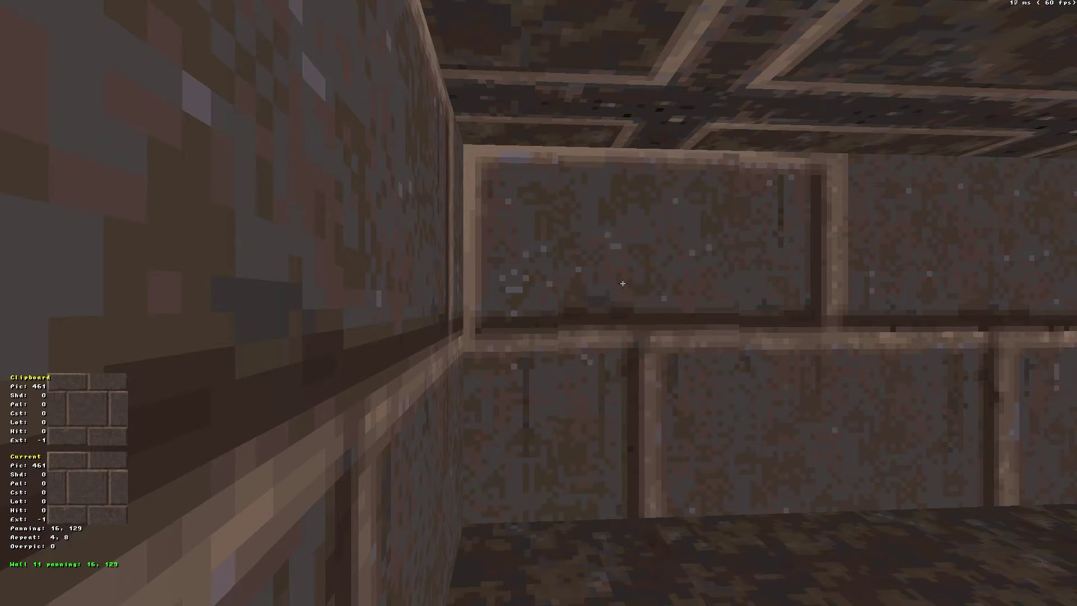
Leave the corridor and examine the masking wall and its adjoining walls from the main room.
{"action": "key", "text": "Right"}
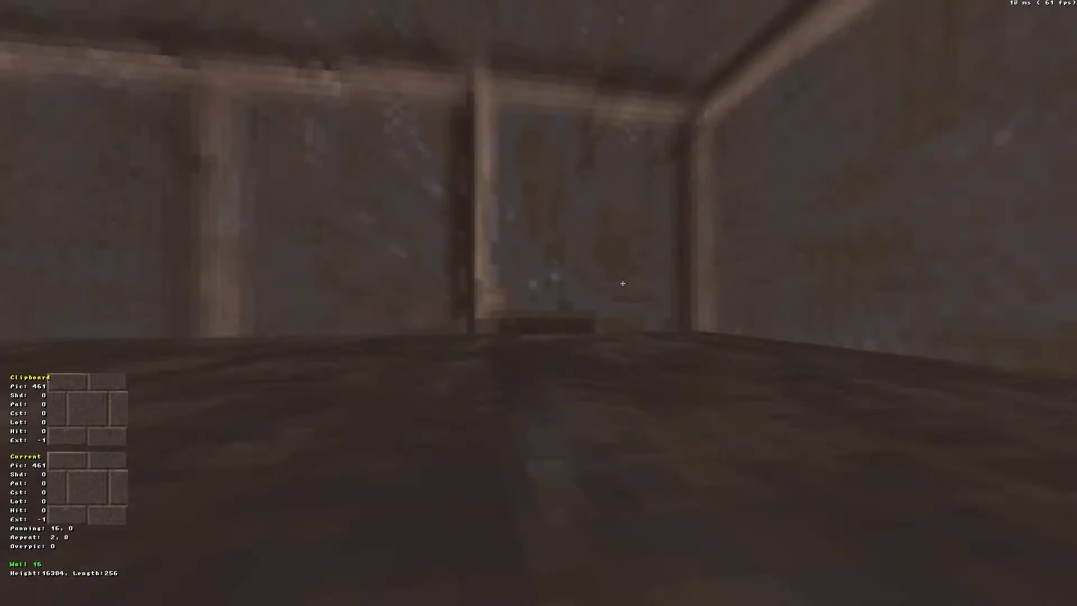
{"action": "key", "text": "Down"}
{"action": "key", "text": "a"}
{"action": "key", "text": "Left"}
{"action": "key", "text": "Up"}
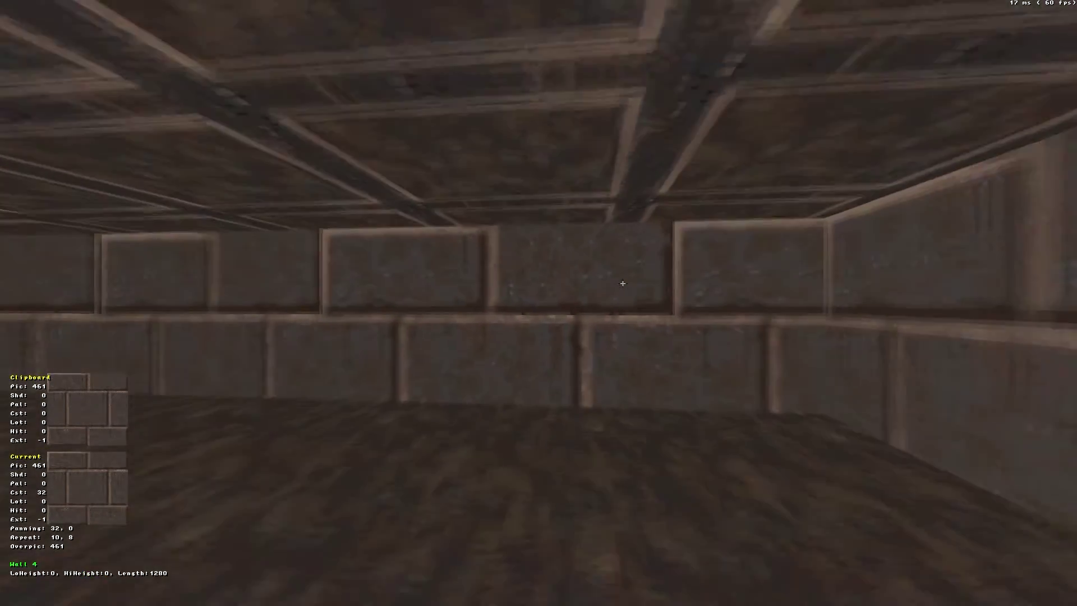
{"action": "key", "text": "Up"}
{"action": "key", "text": "Down"}
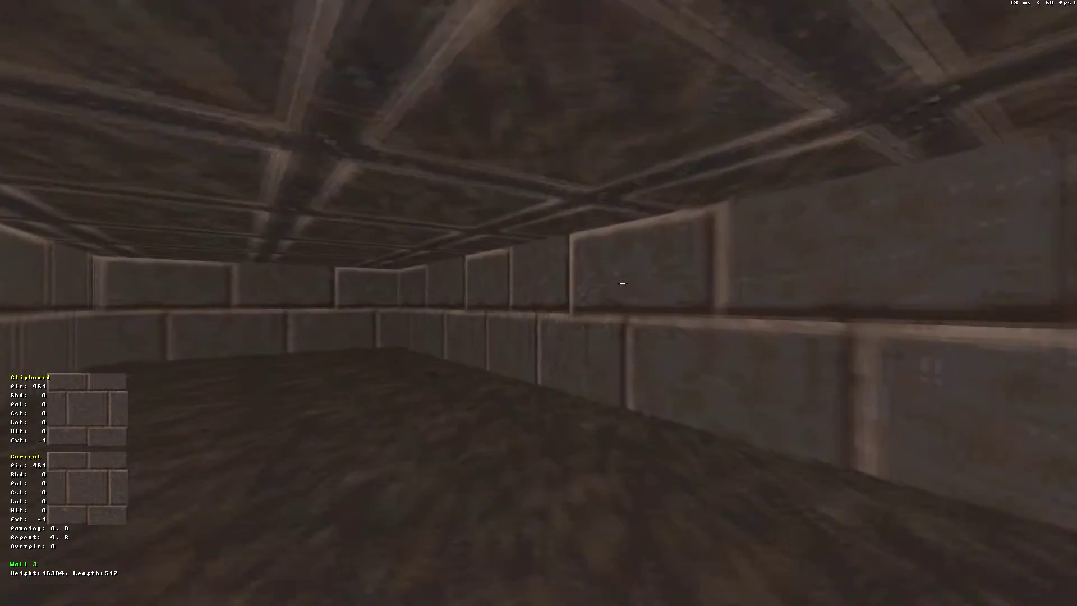
{"action": "key", "text": "Up"}
{"action": "key", "text": "Down"}
{"action": "key", "text": "Right"}
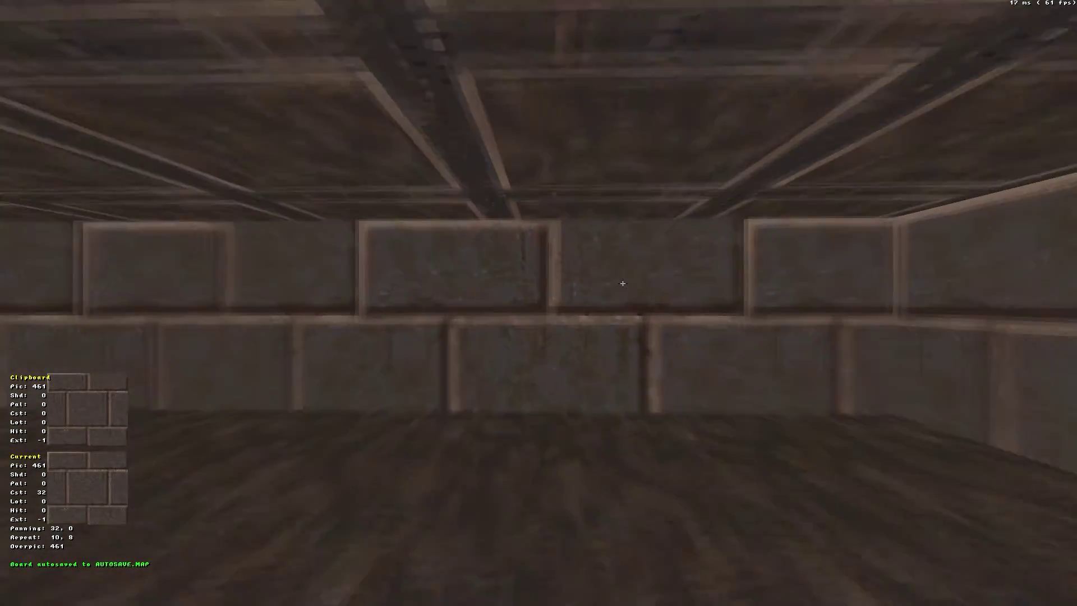
{"action": "key", "text": "Right"}
{"action": "key", "text": "Right"}
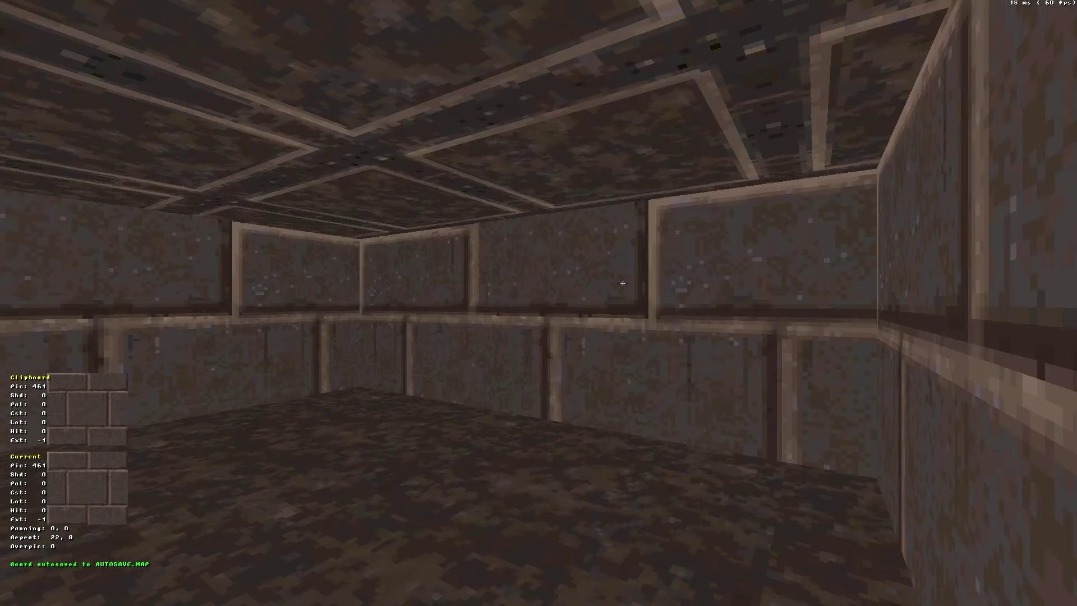
Pass back and forth through the masking wall to compare it with the surrounding walls, trying a shade of 1 on it.
{"action": "key", "text": "Right"}
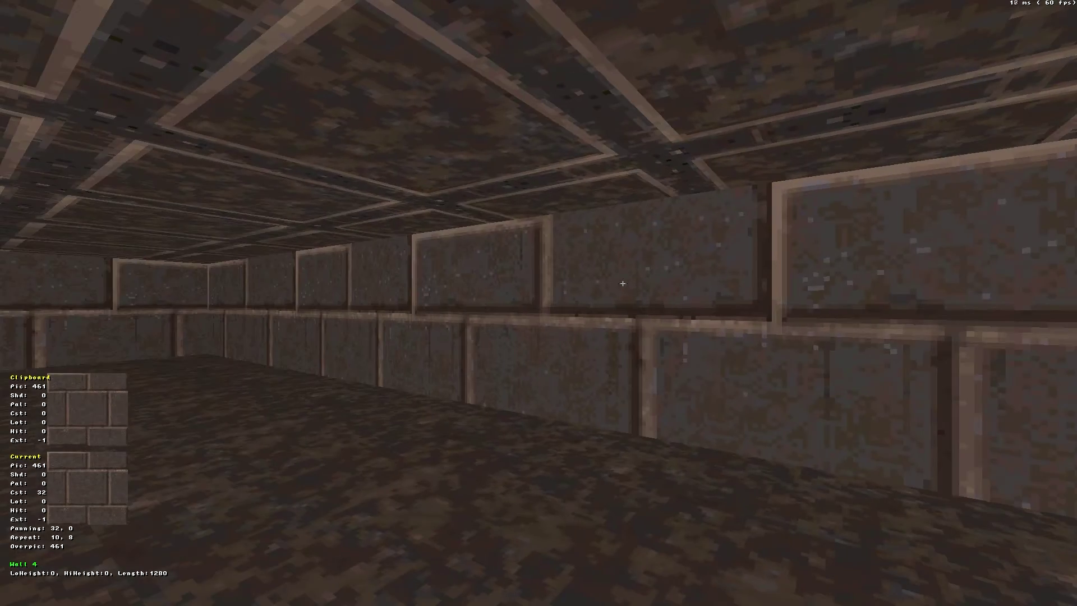
{"action": "key", "text": "Right"}
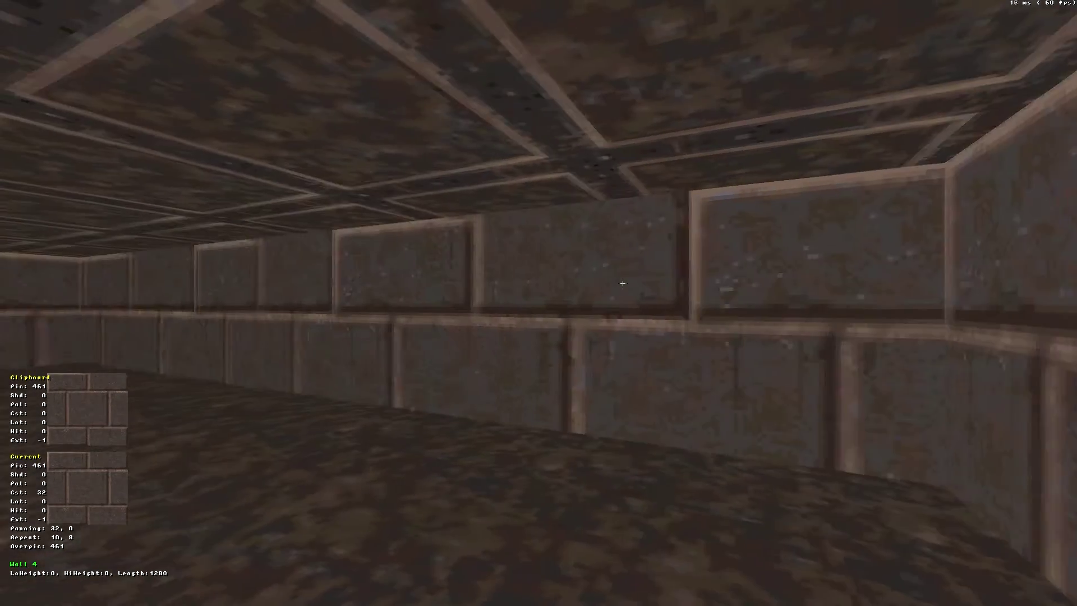
{"action": "key", "text": "Down"}
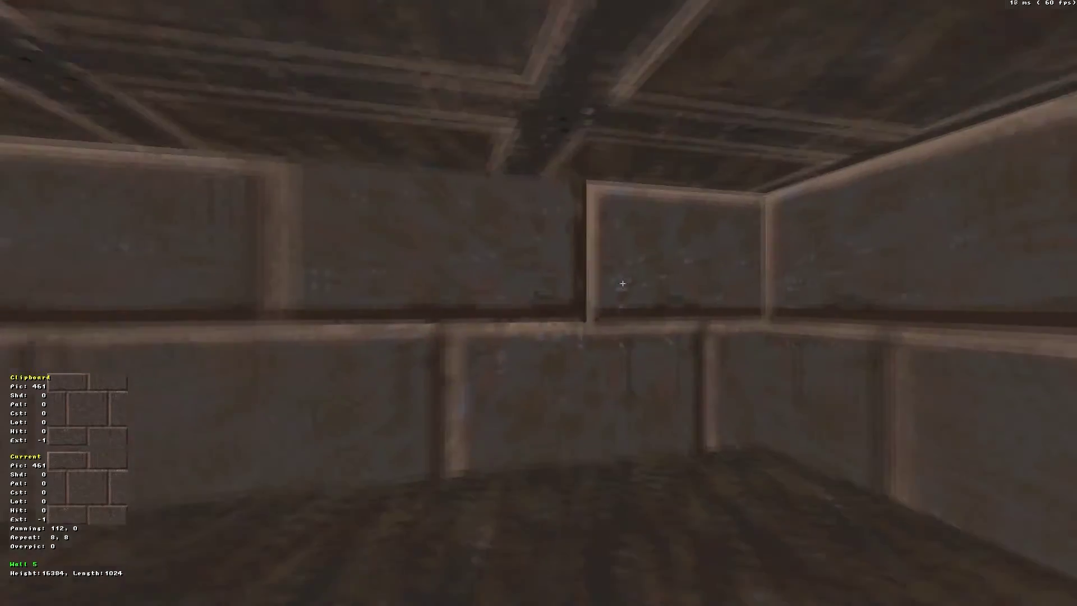
{"action": "key", "text": "Up"}
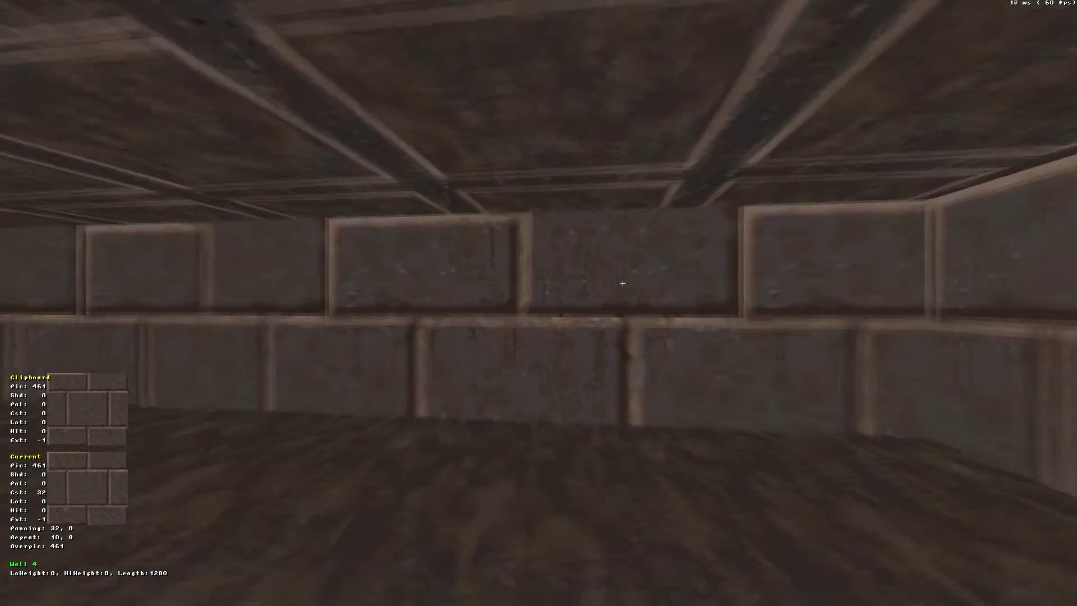
{"action": "key", "text": "Left"}
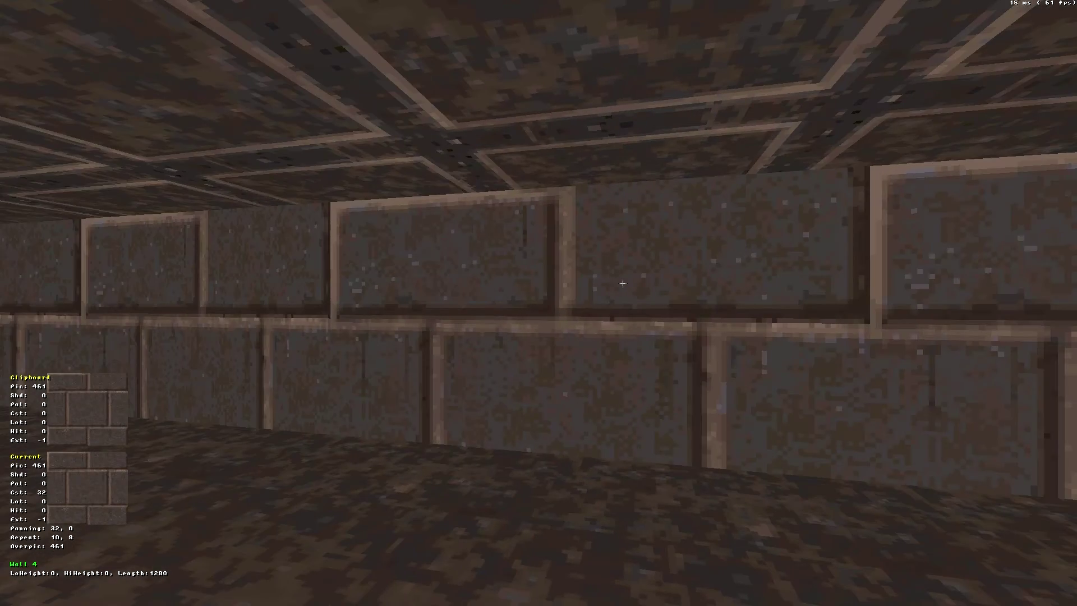
{"action": "key", "text": "Right"}
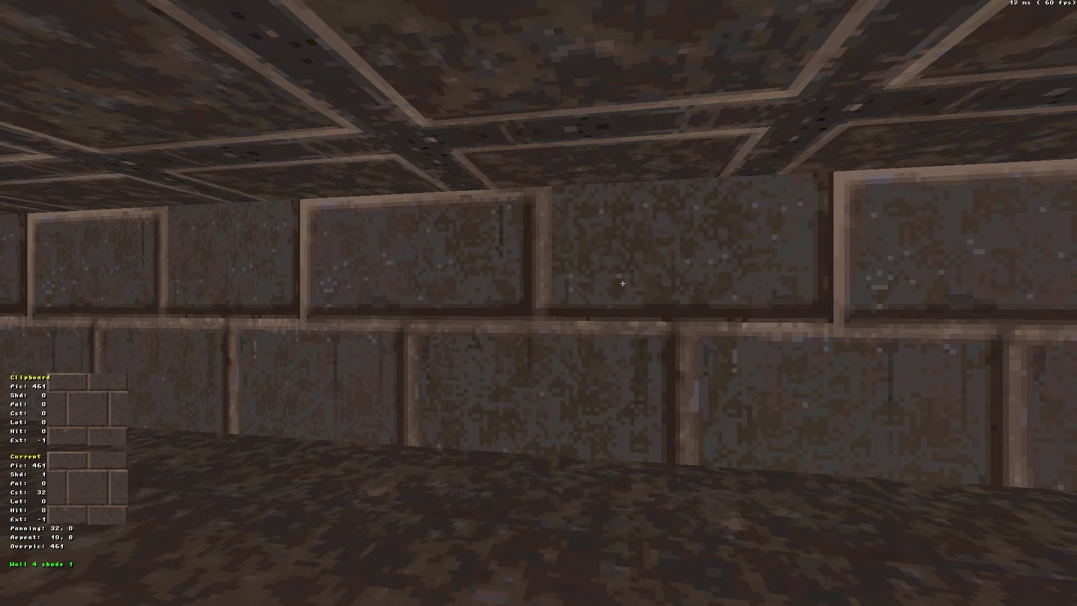
{"action": "key", "text": "Down"}
{"action": "key", "text": "Right"}
{"action": "key", "text": "Up"}
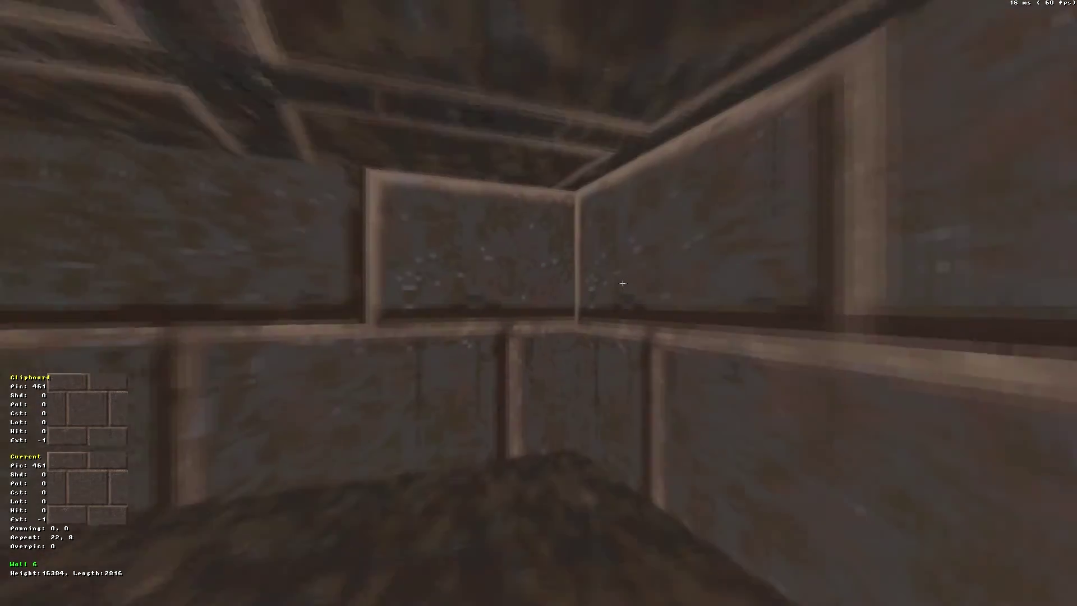
{"action": "key", "text": "Right"}
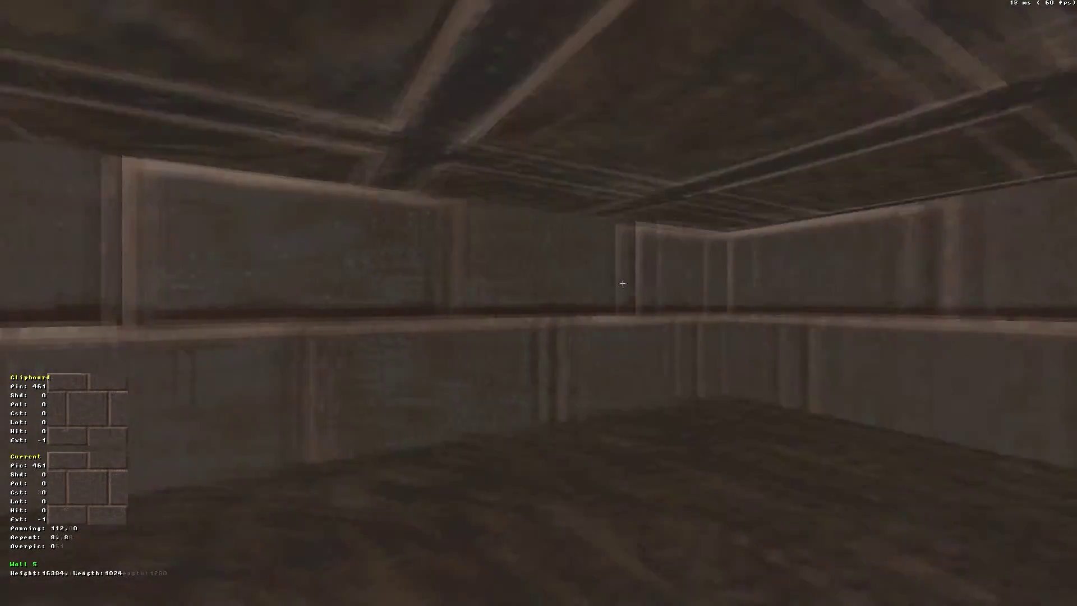
{"action": "key", "text": "Down"}
{"action": "key", "text": "Up"}
{"action": "key", "text": "Left"}
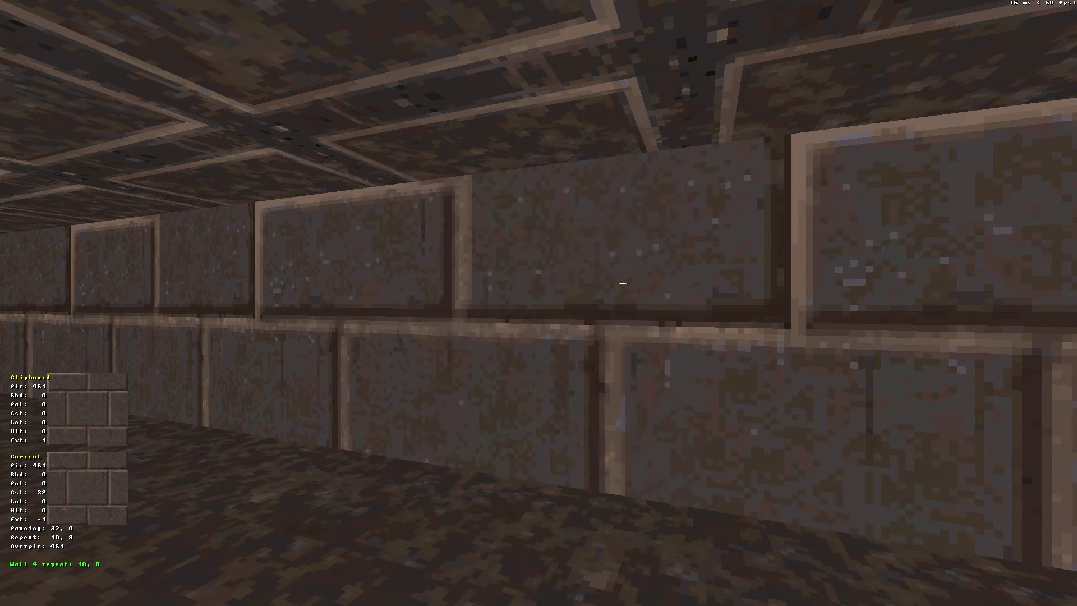
Try a vertical texture repeat of 9 on the masking wall, inspect the seams, and restore the repeat to 8.
{"action": "key", "text": "KP_8"}
{"action": "key", "text": "Down"}
{"action": "key", "text": "Right"}
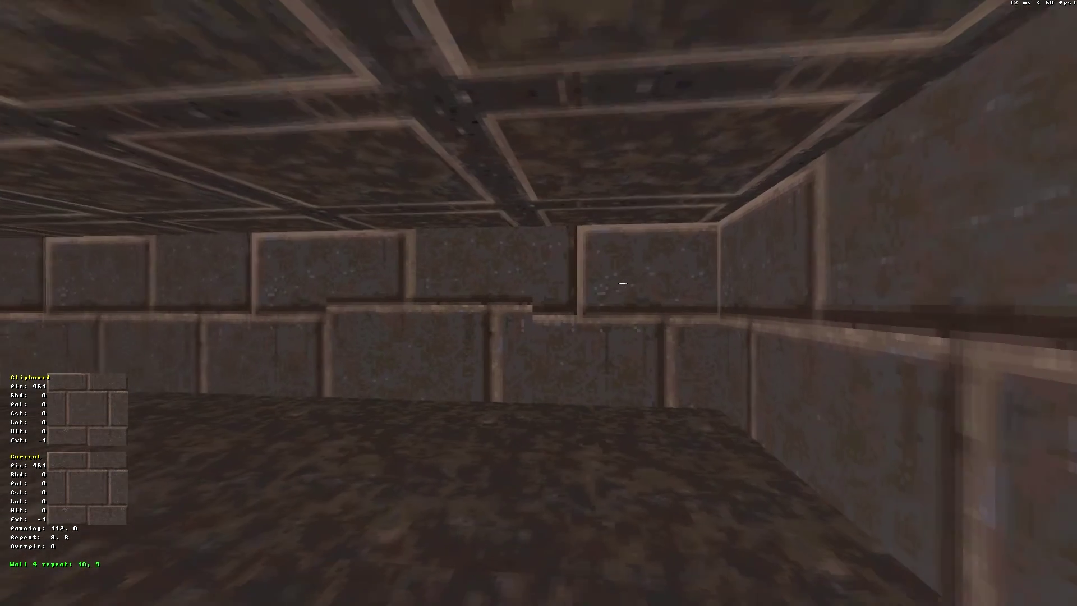
{"action": "key", "text": "Up"}
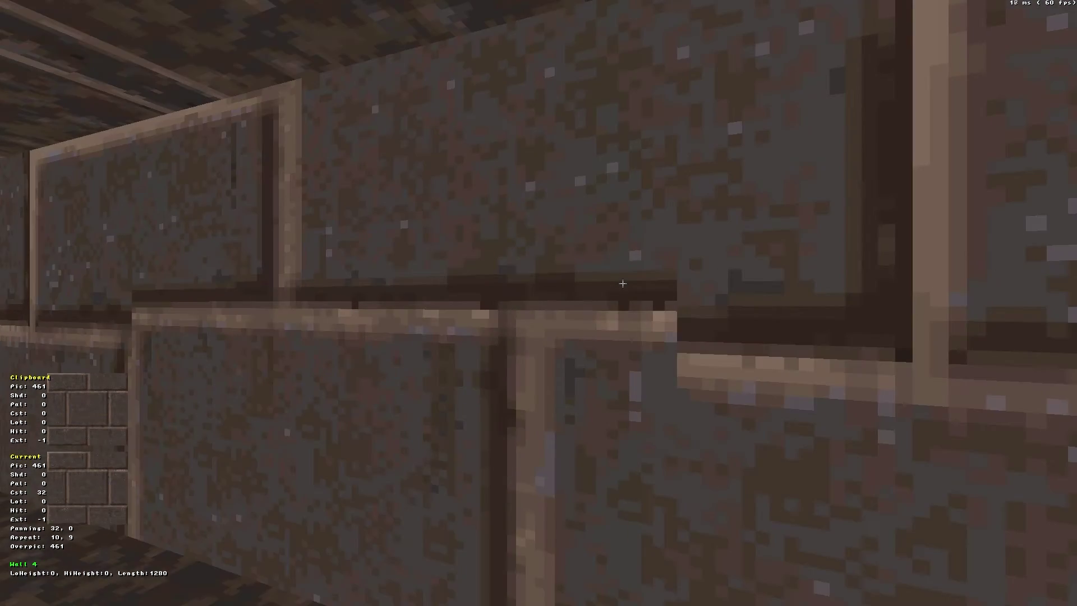
{"action": "key", "text": "Left"}
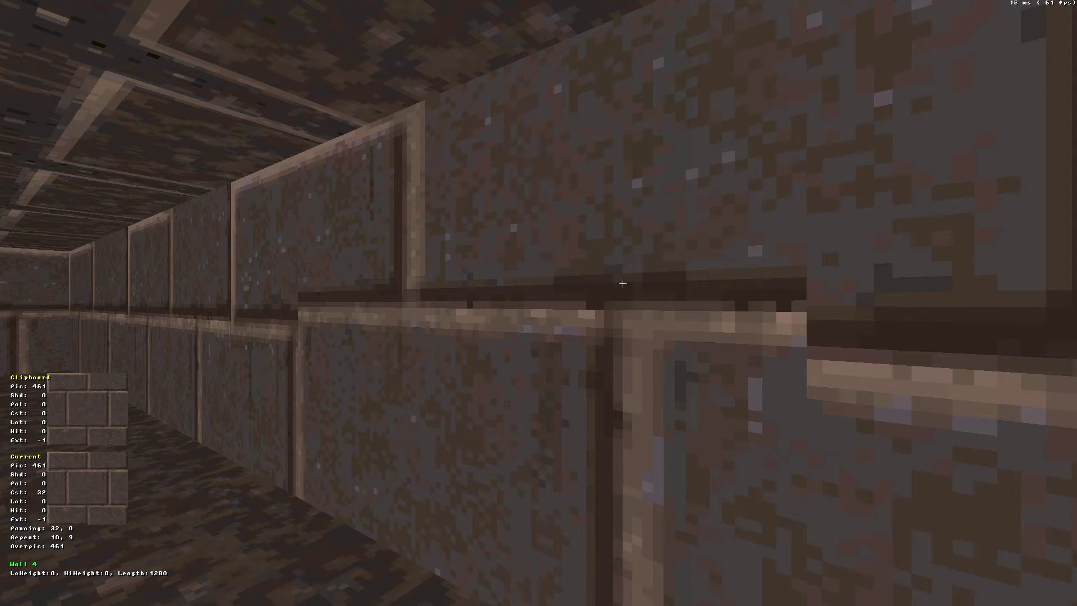
{"action": "key", "text": "KP_8"}
{"action": "key", "text": "Down"}
{"action": "key", "text": "Up"}
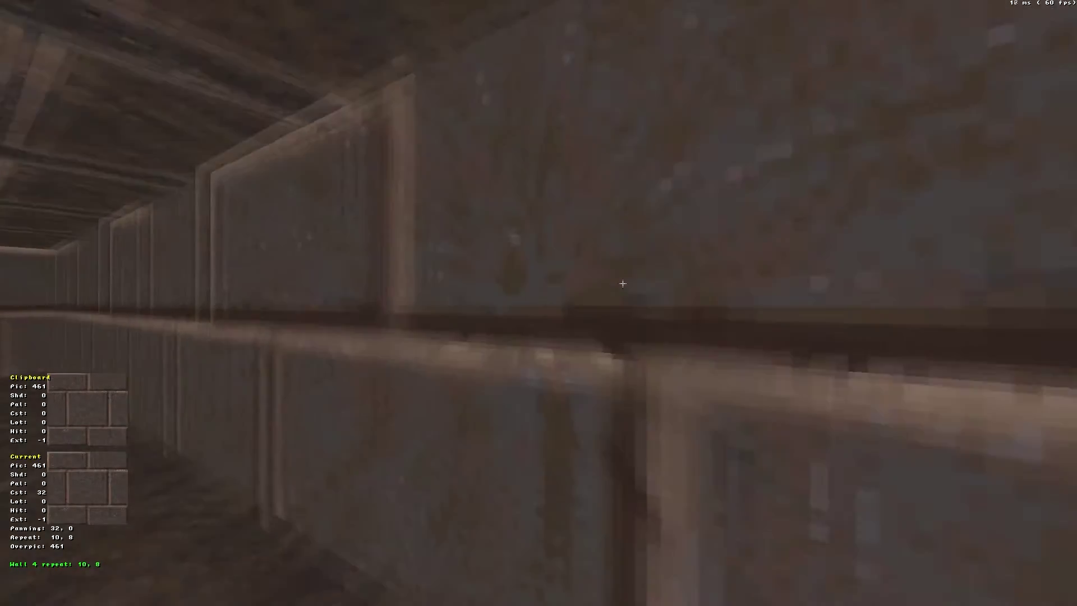
Try a vertical texture repeat of 7 on the door's face in the right corridor, then restore repeat 8 and vertical panning 128.
{"action": "key", "text": "Right"}
{"action": "key", "text": "Up"}
{"action": "key", "text": "Left"}
{"action": "key", "text": "Down"}
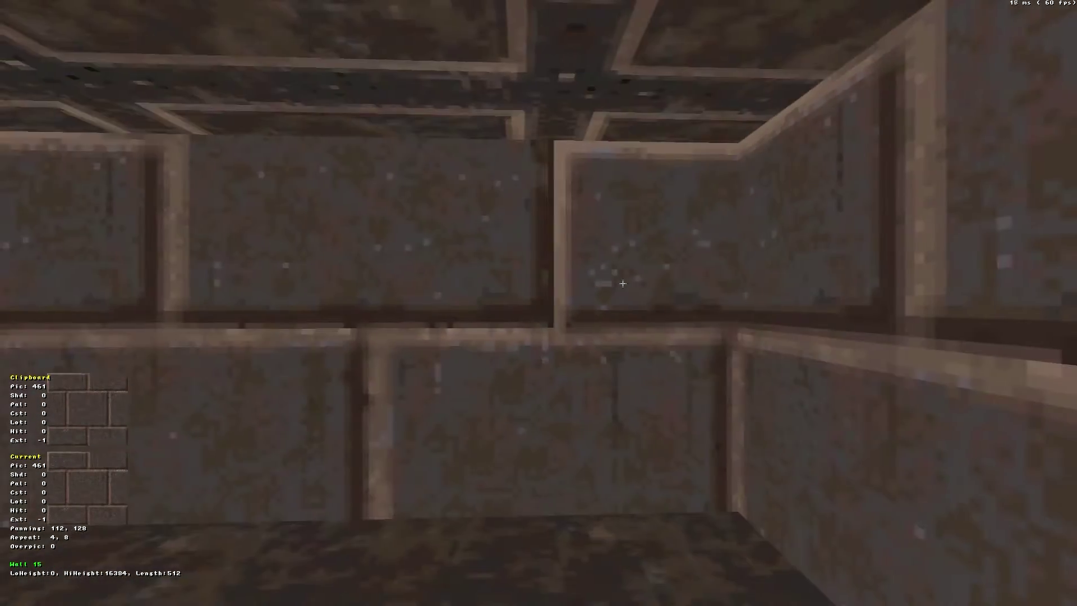
{"action": "key", "text": "Up"}
{"action": "key", "text": "KP_2"}
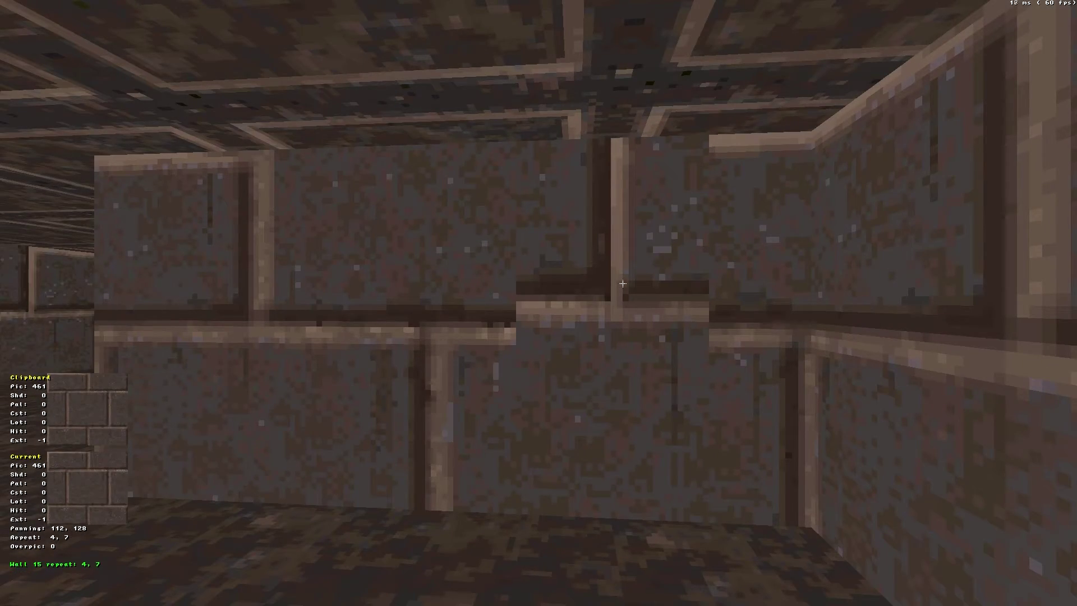
{"action": "key", "text": "KP_8"}
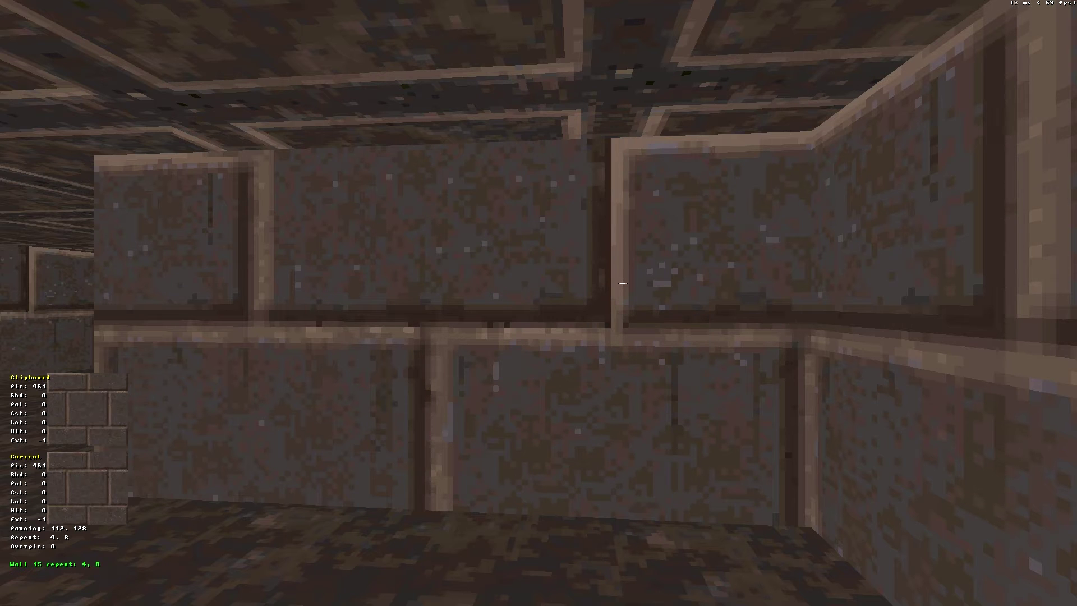
{"action": "key", "text": "shift+KP_8"}
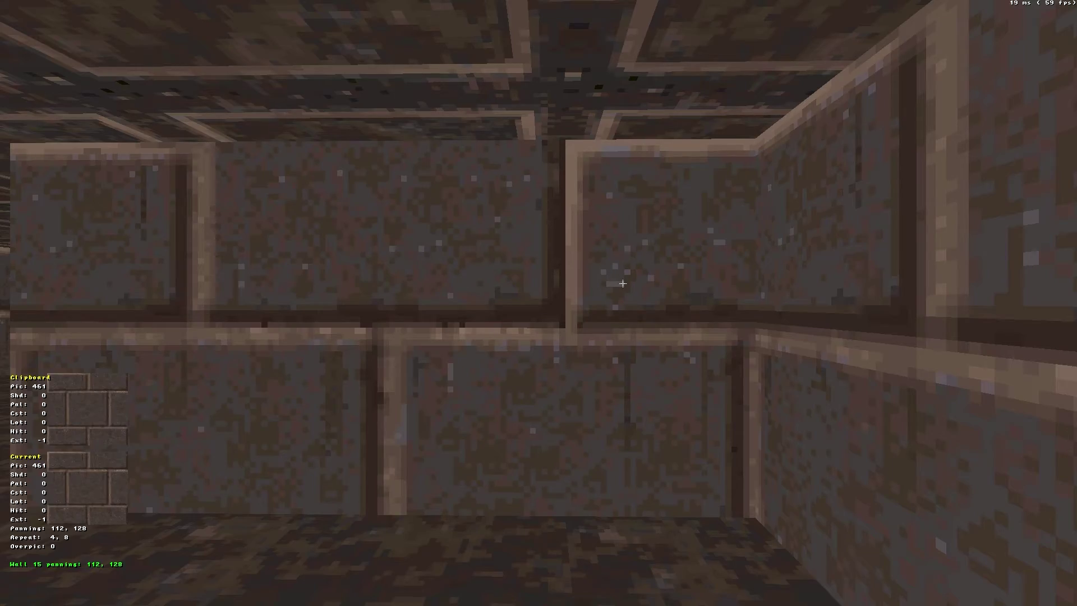
Leave the right corridor and examine the left masking wall and the corridor walls behind it.
{"action": "key", "text": "Down"}
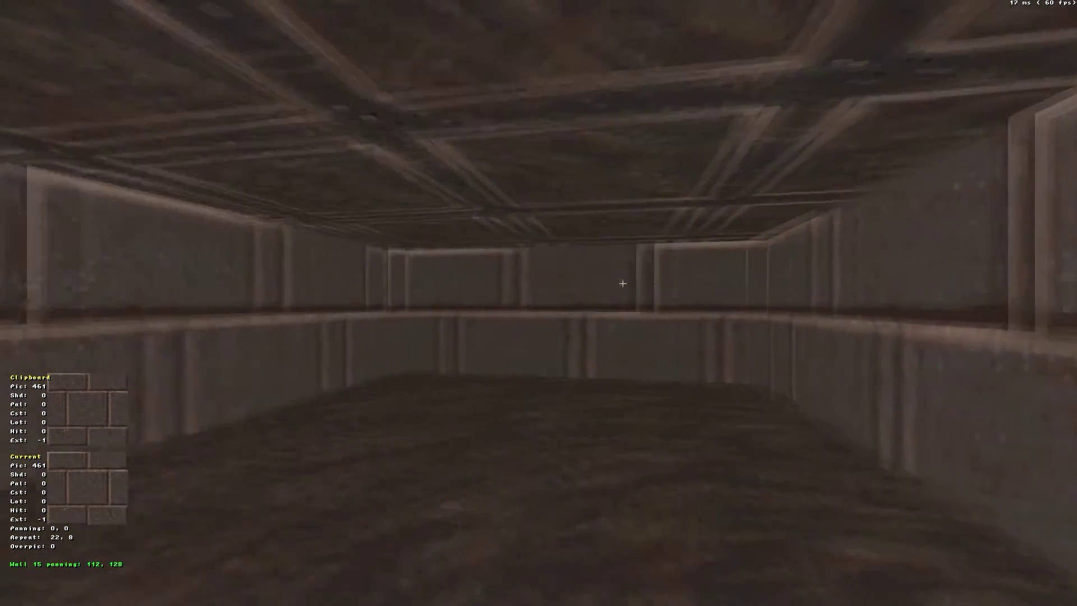
{"action": "key", "text": "Right"}
{"action": "key", "text": "Left"}
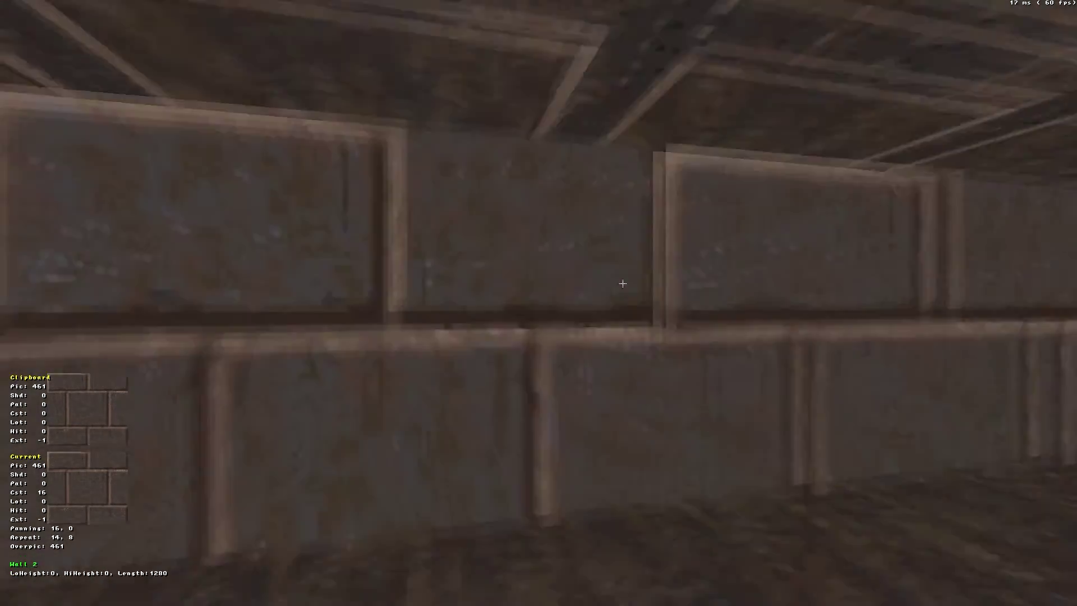
{"action": "key", "text": "Right"}
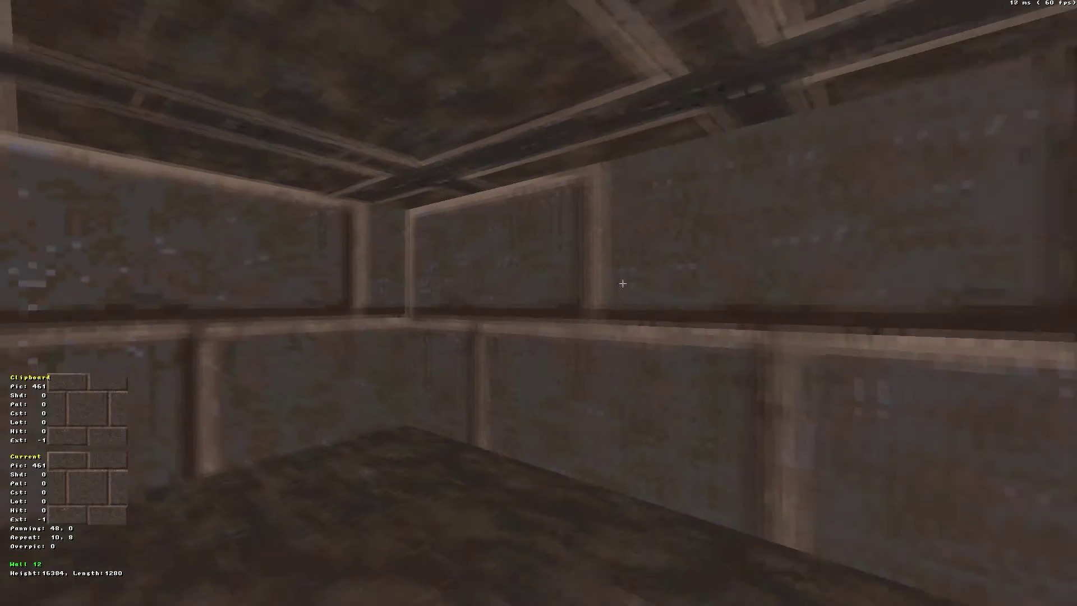
{"action": "key", "text": "Right"}
{"action": "key", "text": "Up"}
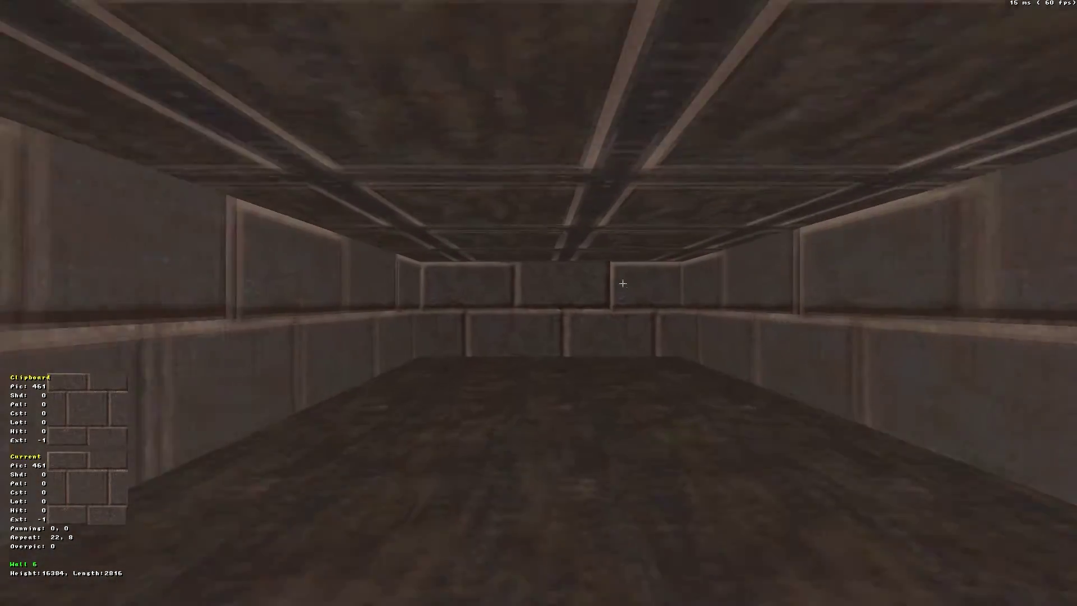
{"action": "key", "text": "Up"}
{"action": "key", "text": "Left"}
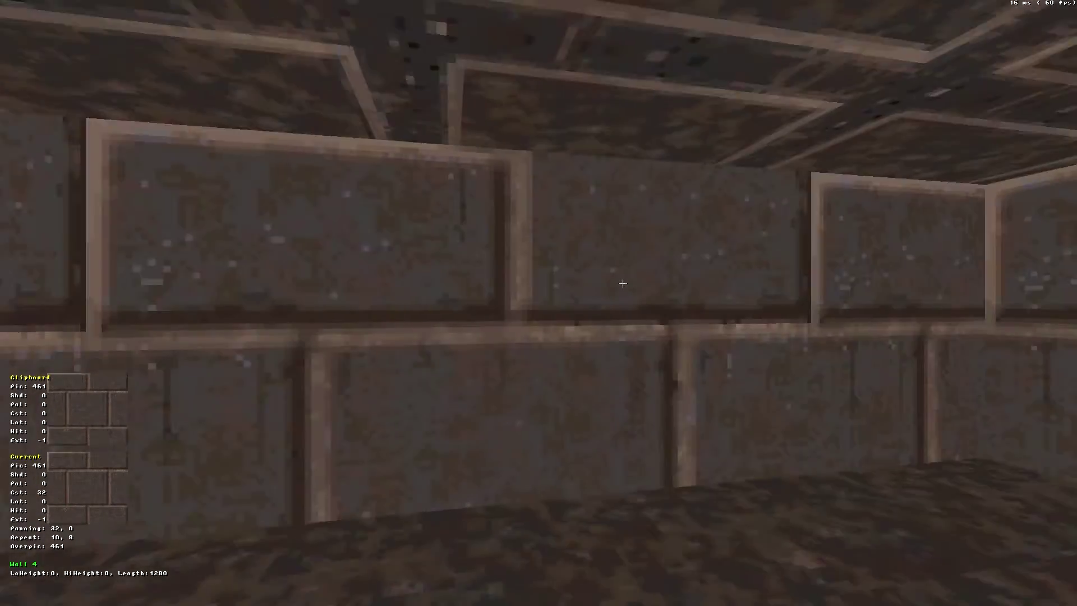
Pass in and out through the right masking wall and compare it with the main room's solid walls.
{"action": "key", "text": "Up"}
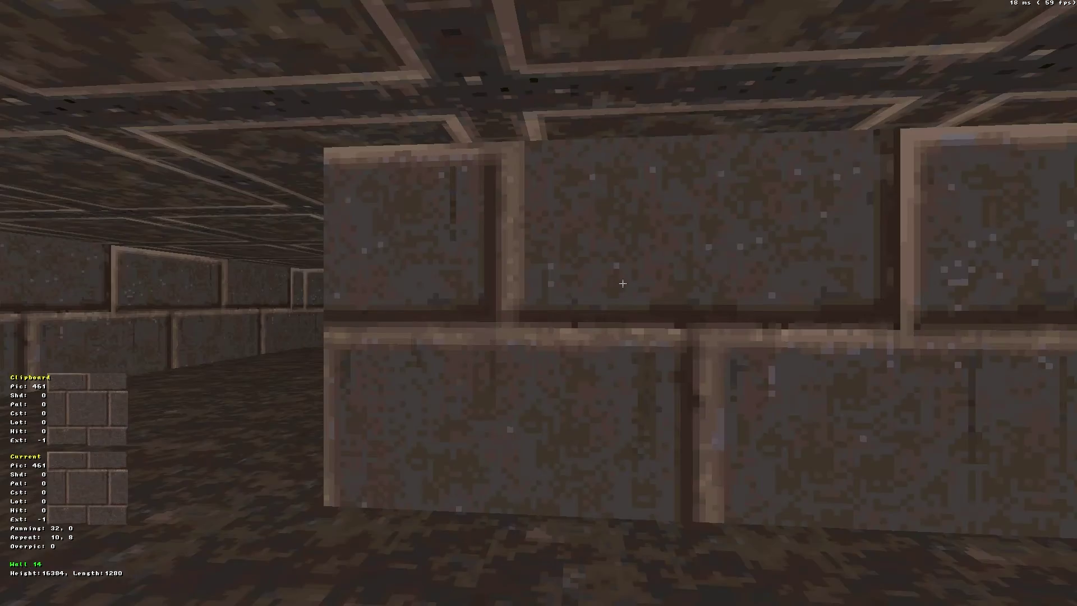
{"action": "key", "text": "Up"}
{"action": "key", "text": "Right"}
{"action": "key", "text": "Down"}
{"action": "key", "text": "Left"}
{"action": "key", "text": "Down"}
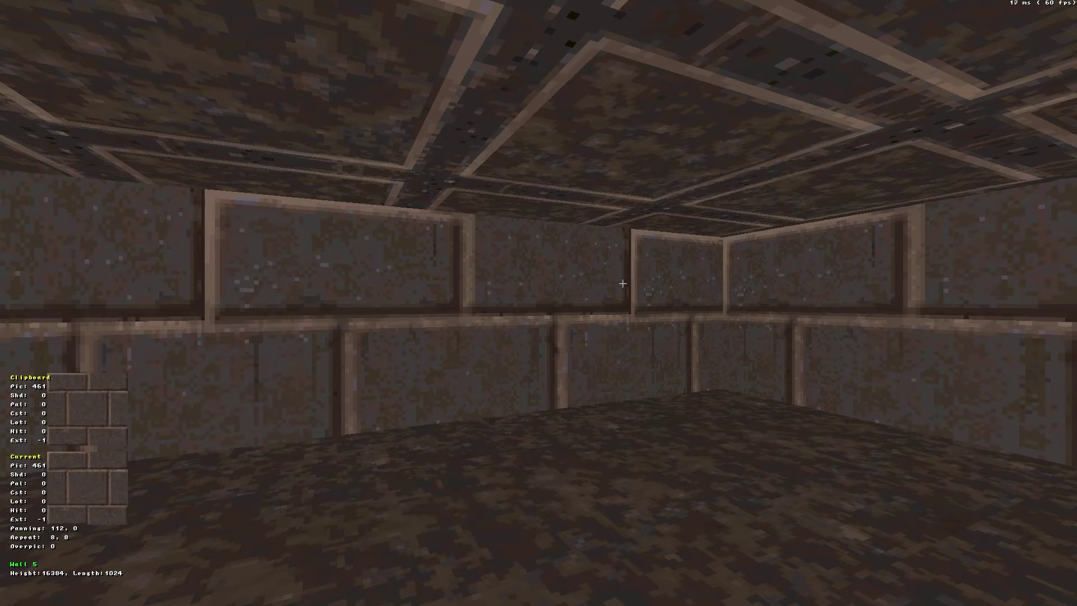
{"action": "key", "text": "Right"}
{"action": "key", "text": "Up"}
{"action": "key", "text": "Down"}
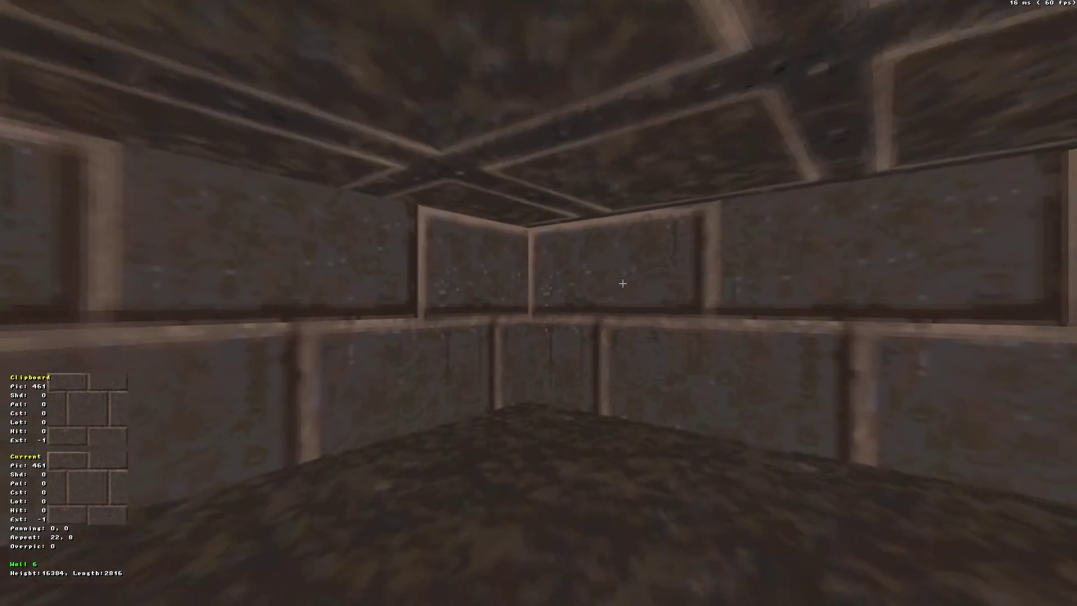
{"action": "key", "text": "Left"}
{"action": "key", "text": "Up"}
{"action": "key", "text": "Left"}
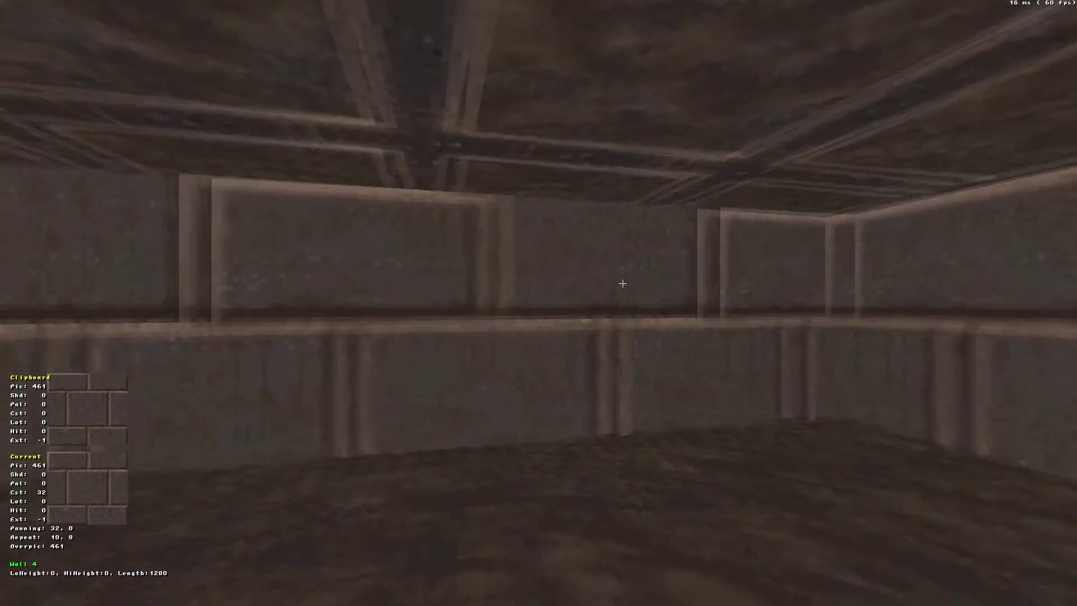
Inspect the door's face inside the left corridor and the wall between the two corridor entrances from the main room.
{"action": "key", "text": "Left"}
{"action": "key", "text": "Up"}
{"action": "key", "text": "Right"}
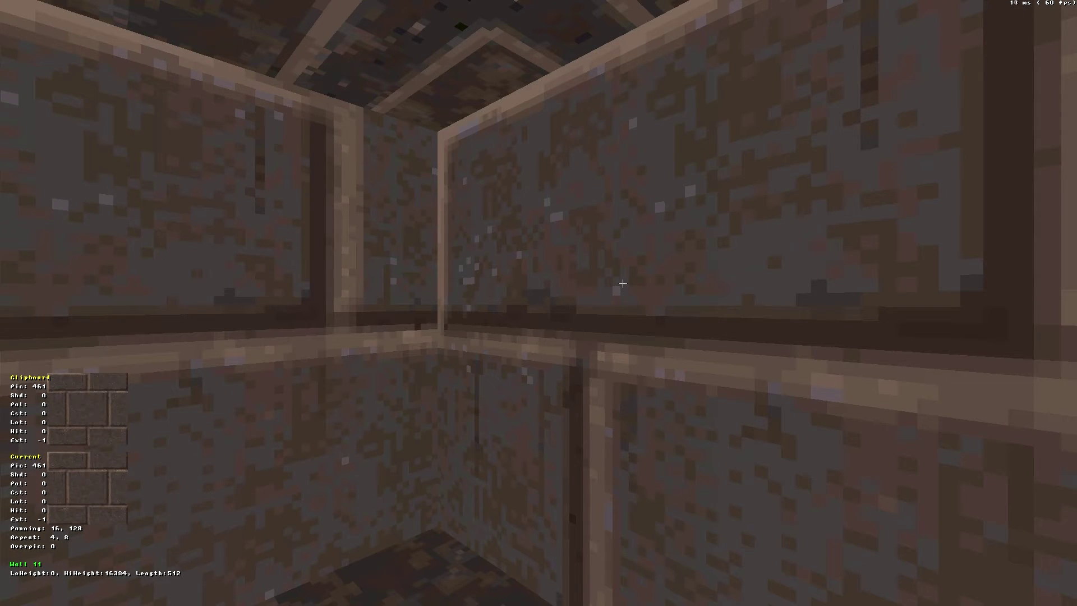
{"action": "key", "text": "Up"}
{"action": "key", "text": "Left"}
{"action": "key", "text": "Down"}
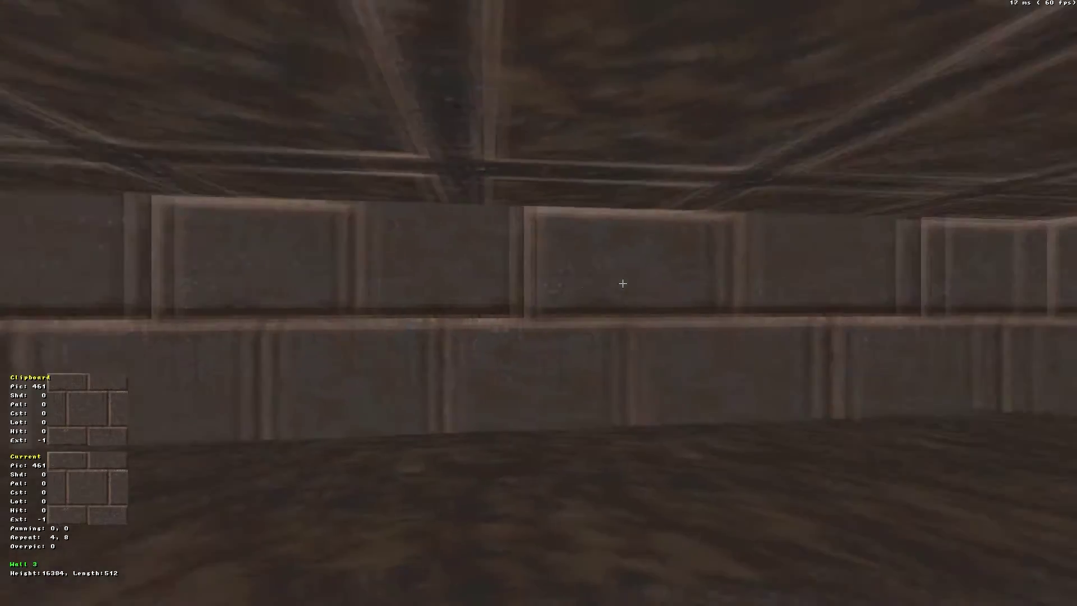
{"action": "key", "text": "Right"}
{"action": "key", "text": "Up"}
{"action": "key", "text": "Left"}
{"action": "key", "text": "Right"}
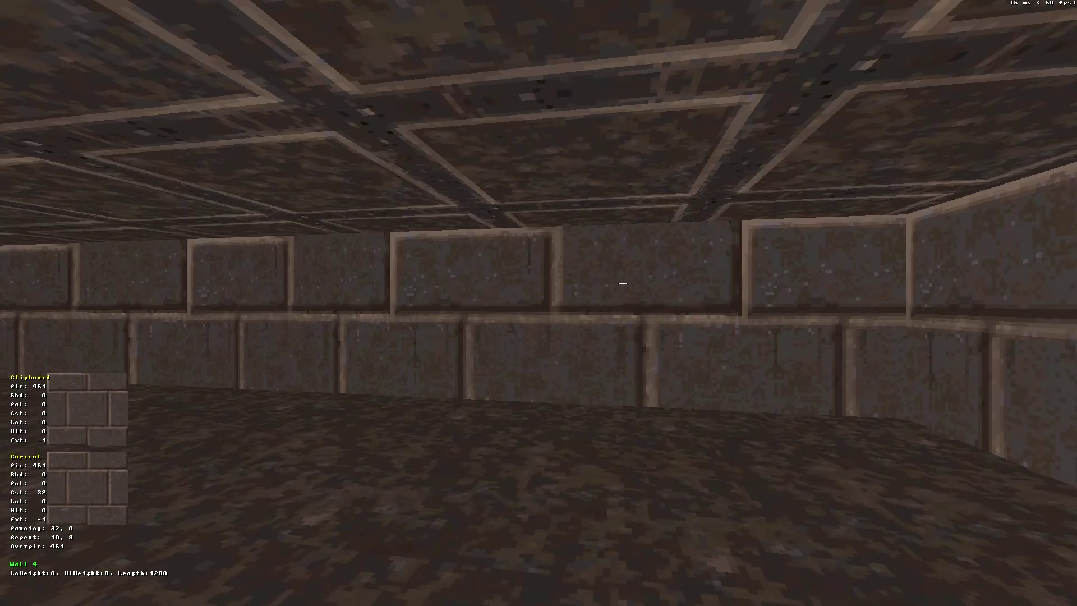
Examine the right masking wall up close from the main room and from inside the right corridor.
{"action": "key", "text": "Left"}
{"action": "key", "text": "Right"}
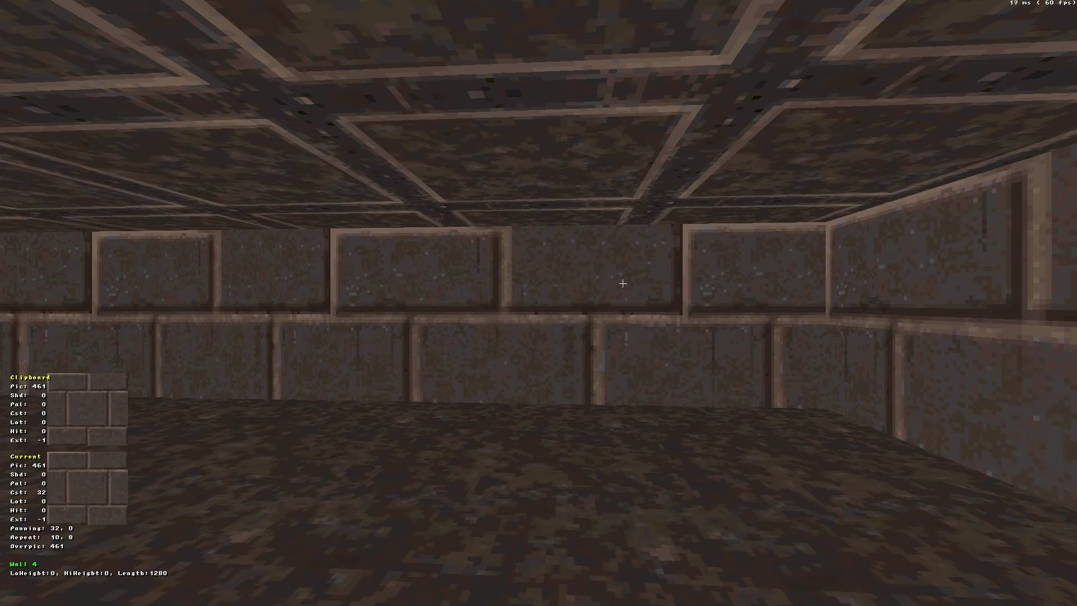
{"action": "key", "text": "Right"}
{"action": "key", "text": "Up"}
{"action": "key", "text": "Right"}
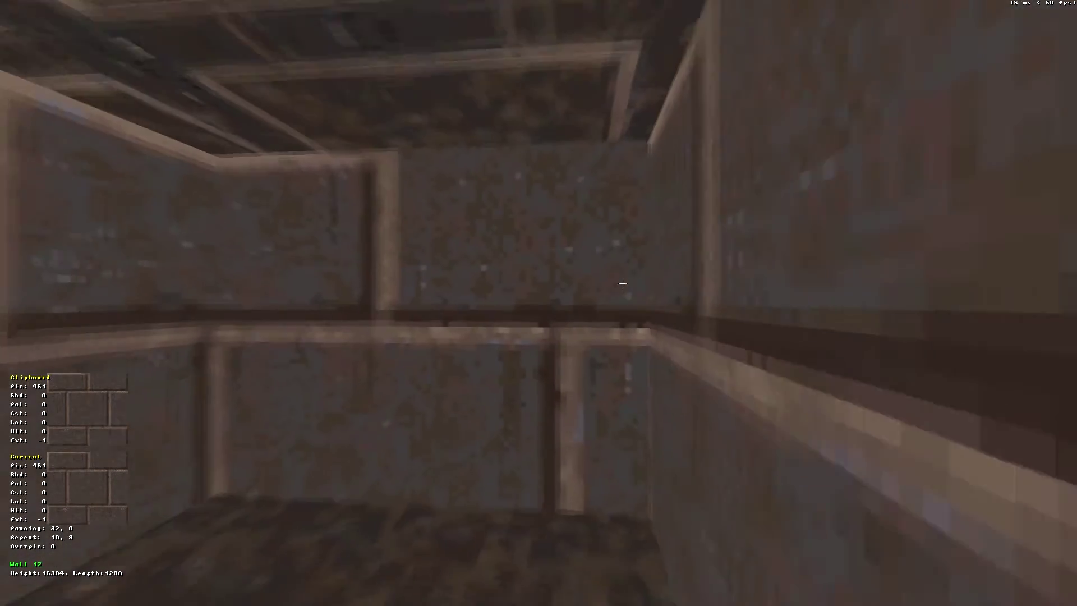
{"action": "key", "text": "Down"}
{"action": "key", "text": "Left"}
{"action": "key", "text": "Down"}
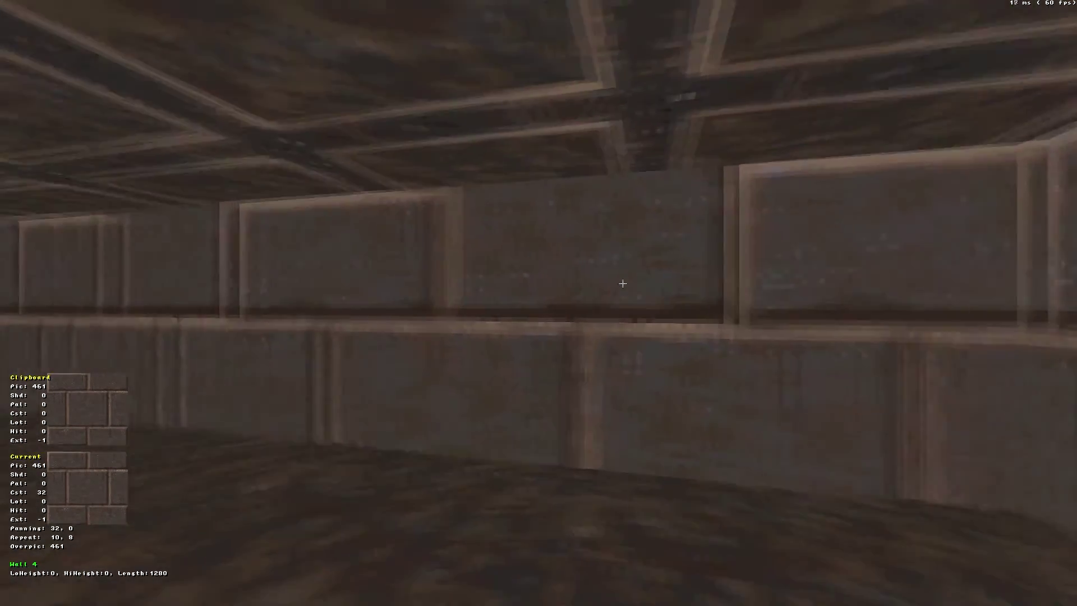
{"action": "key", "text": "Left"}
{"action": "key", "text": "Right"}
{"action": "key", "text": "Up"}
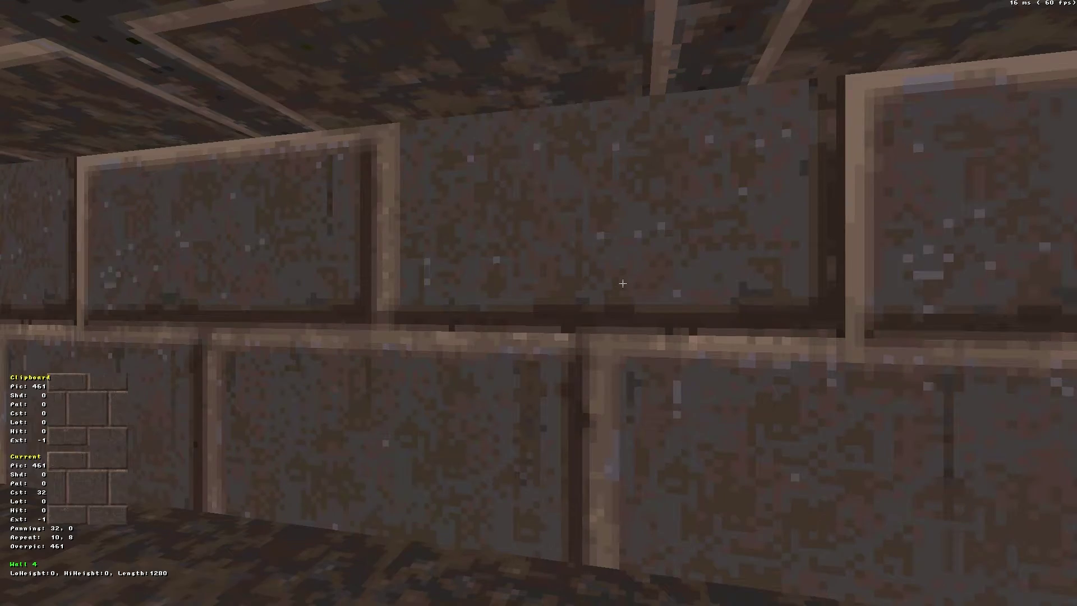
Switch to the 2D map view and set the right corridor sector's lo-tag to 32767, SECRET ROOM.
{"action": "key", "text": "KP_Enter"}
{"action": "scroll", "coordinate": [532, 300], "scroll_direction": "up", "scroll_amount": 3}
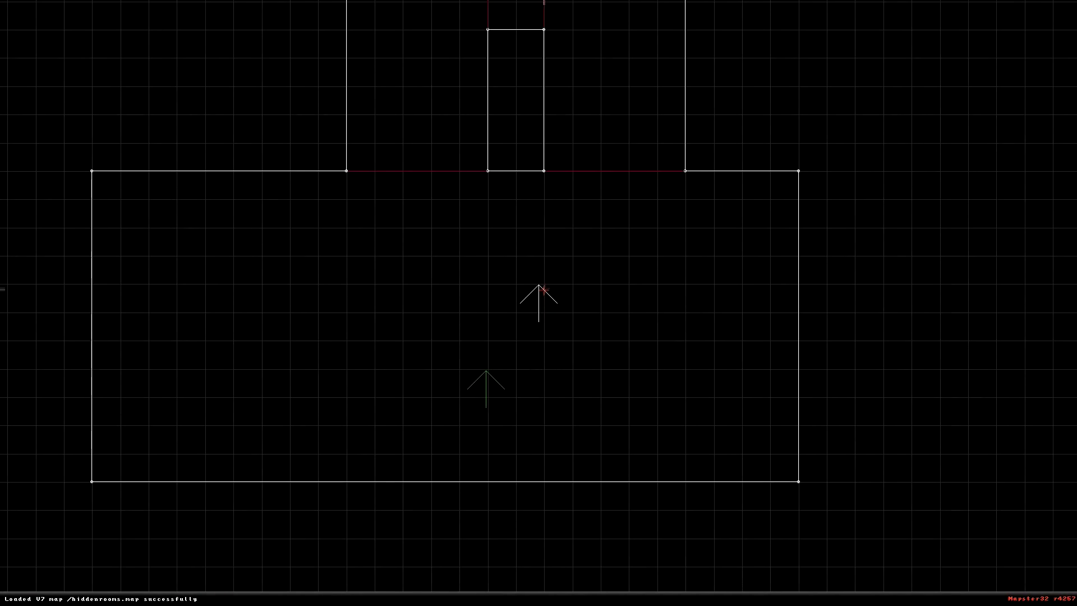
{"action": "mouse_move", "coordinate": [546, 291]}
{"action": "right_mouse_down"}
{"action": "mouse_move", "coordinate": [539, 303]}
{"action": "mouse_move", "coordinate": [558, 286]}
{"action": "right_mouse_up"}
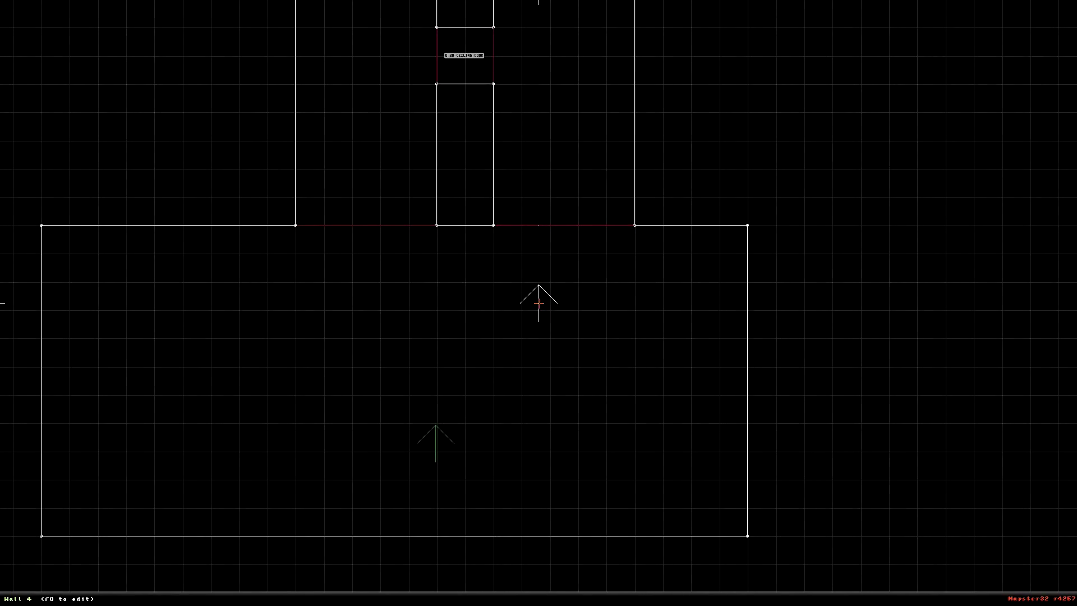
{"action": "key", "text": "Up"}
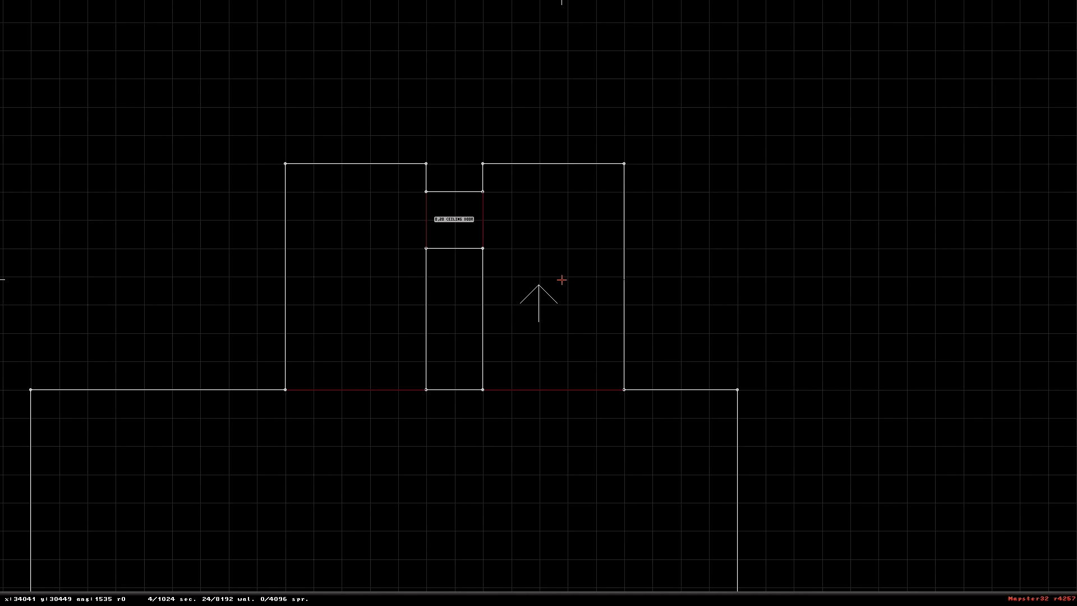
{"action": "key", "text": "t"}
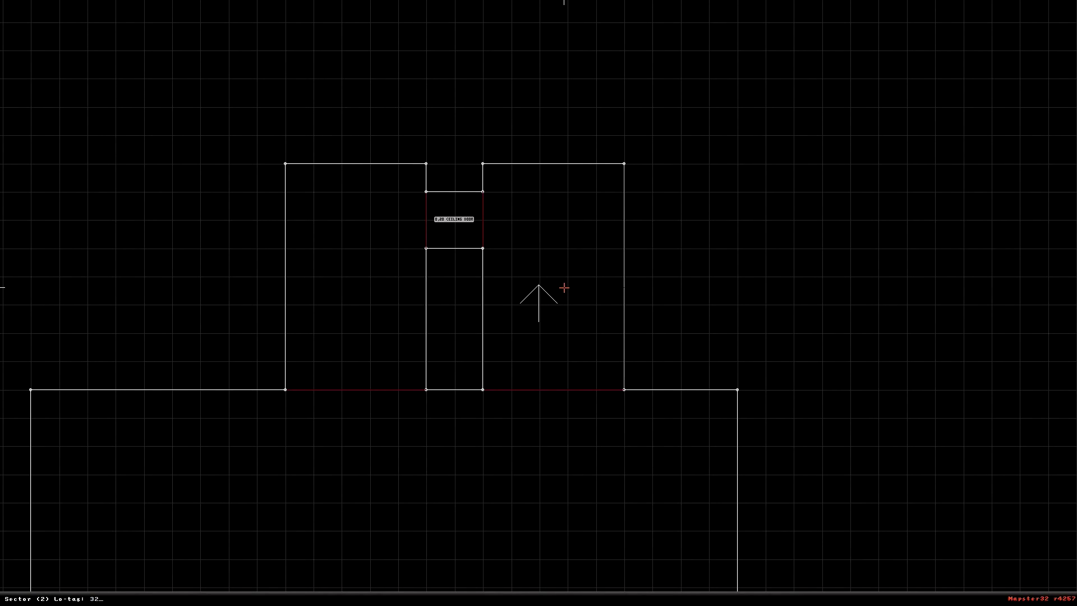
{"action": "type", "text": "32767   SECRET ROOM"}
{"action": "key", "text": "Return"}
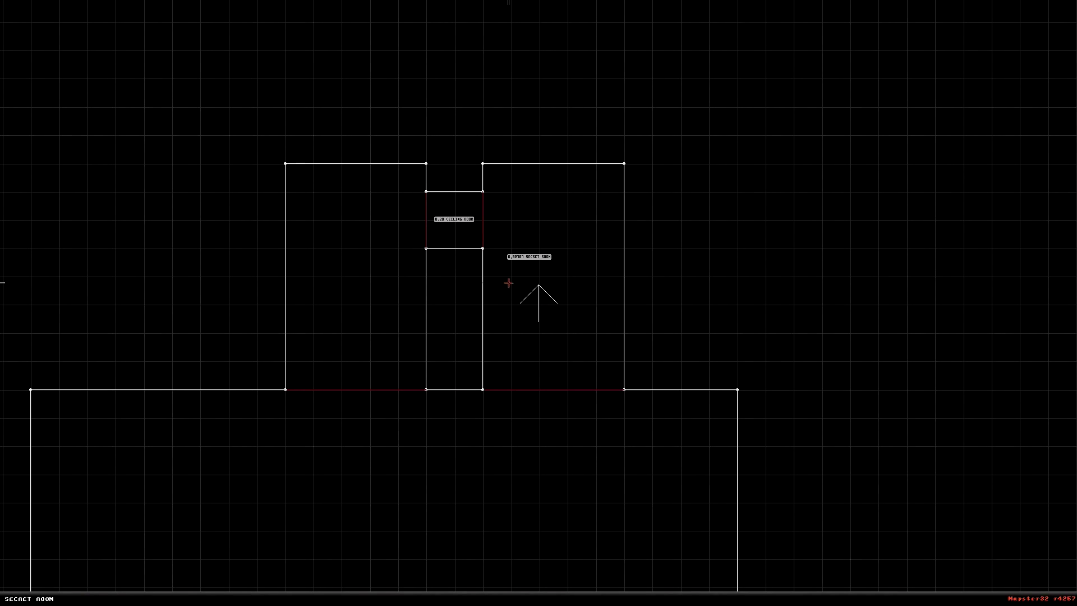
Set the left corridor sector's lo-tag to 32767 to make it a SECRET ROOM as well.
{"action": "key", "text": "t"}
{"action": "type", "text": "32767"}
{"action": "key", "text": "Return"}
{"action": "right_click", "coordinate": [415, 453]}
Insert one sprite in the upper part of the right corridor and two sprites in the left corridor.
{"action": "right_click_drag", "start_coordinate": [539, 303], "coordinate": [669, 156]}
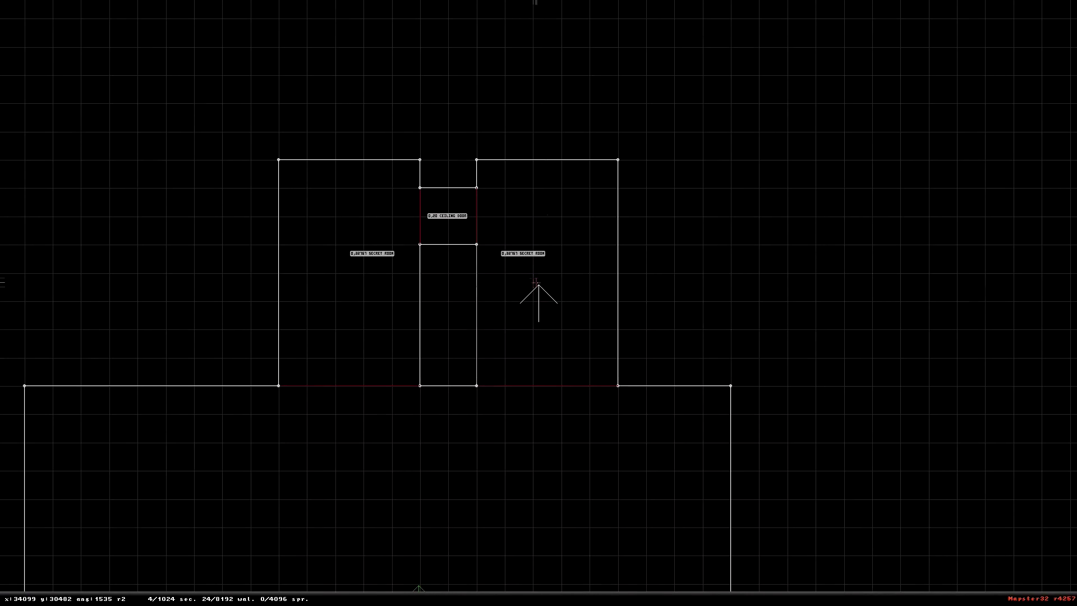
{"action": "right_click", "coordinate": [546, 223]}
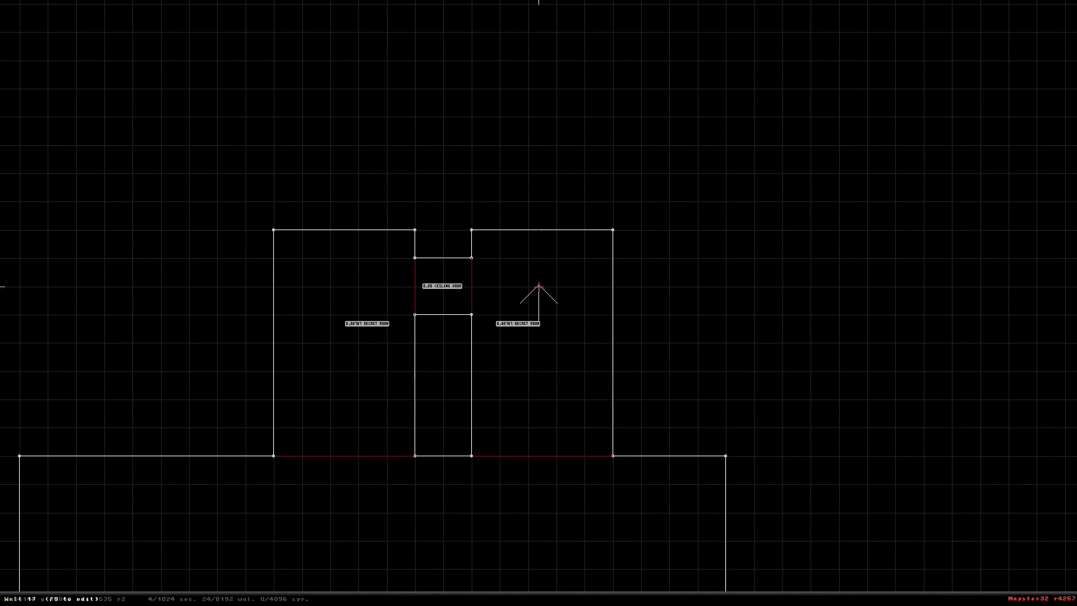
{"action": "key", "text": "s"}
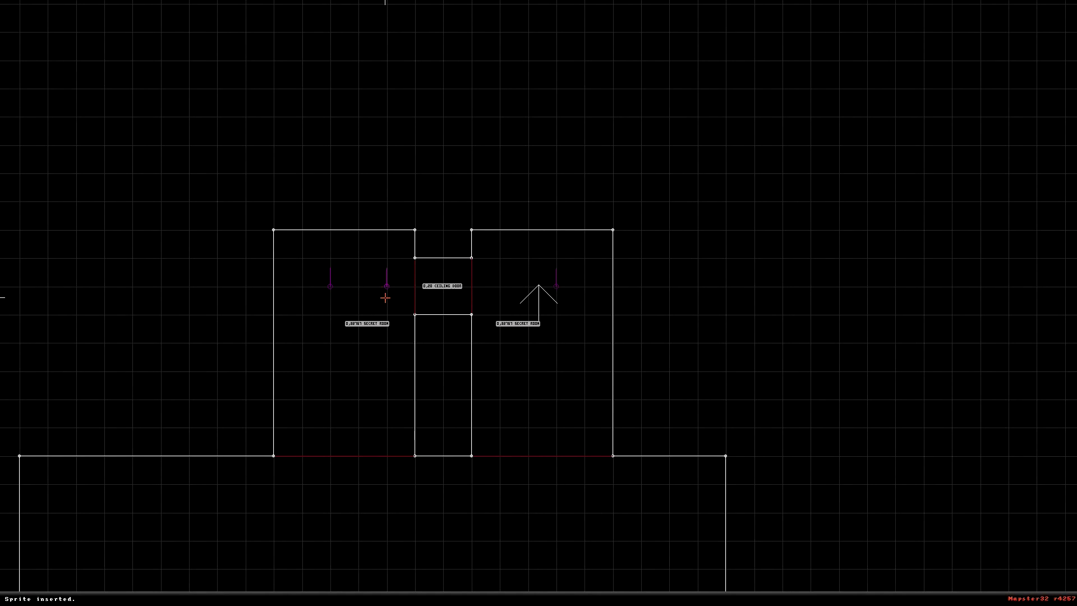
{"action": "right_click", "coordinate": [528, 540]}
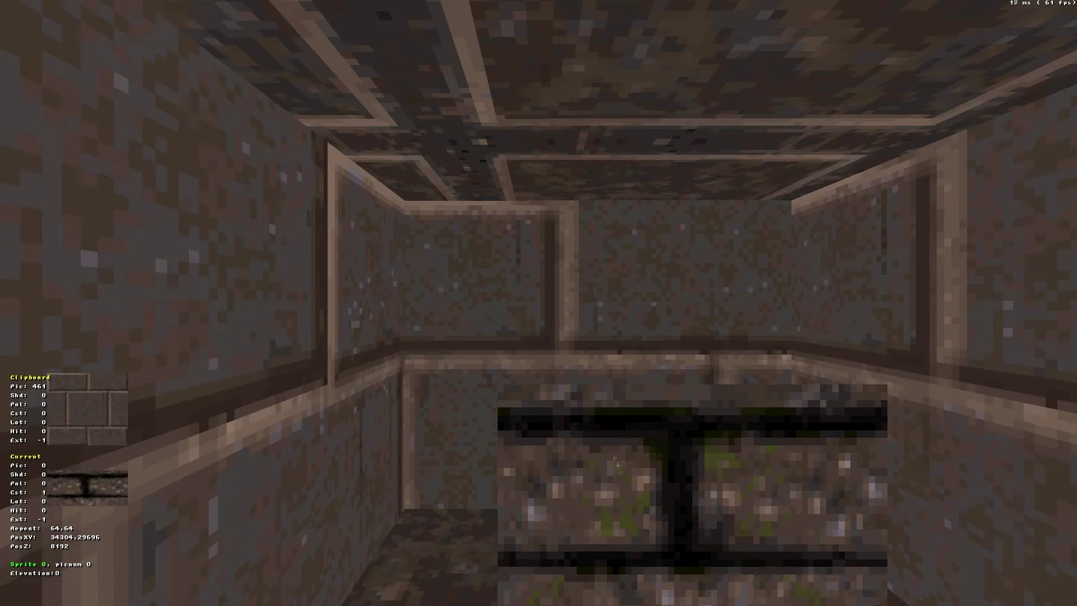
Assign the FIRSTAID tile (53) to the right corridor's sprite and the JETPACK tile (57) to another corridor sprite.
{"action": "key", "text": "v"}
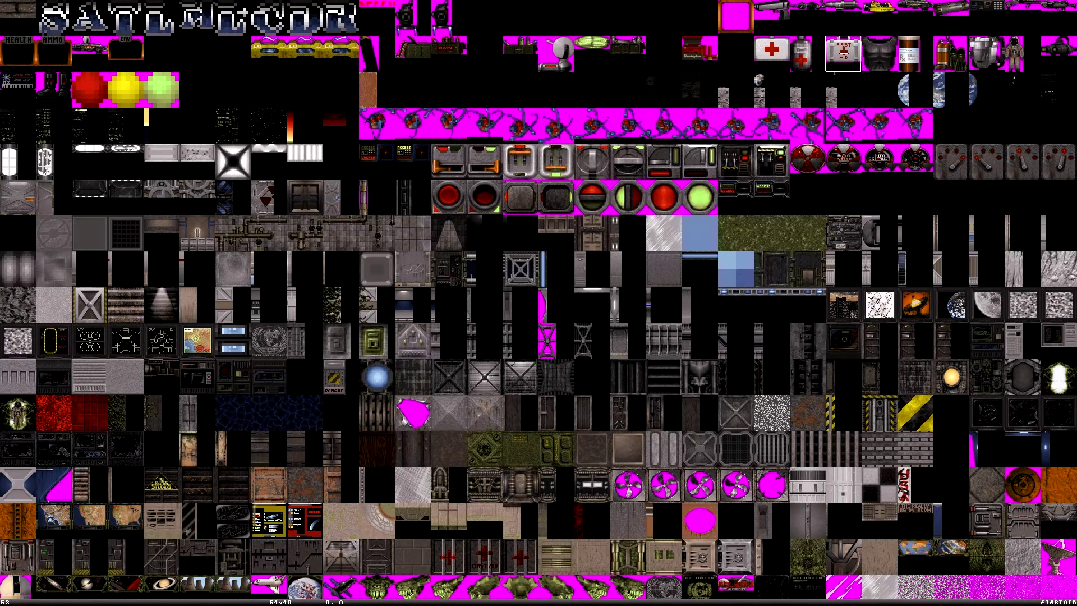
{"action": "key", "text": "Return"}
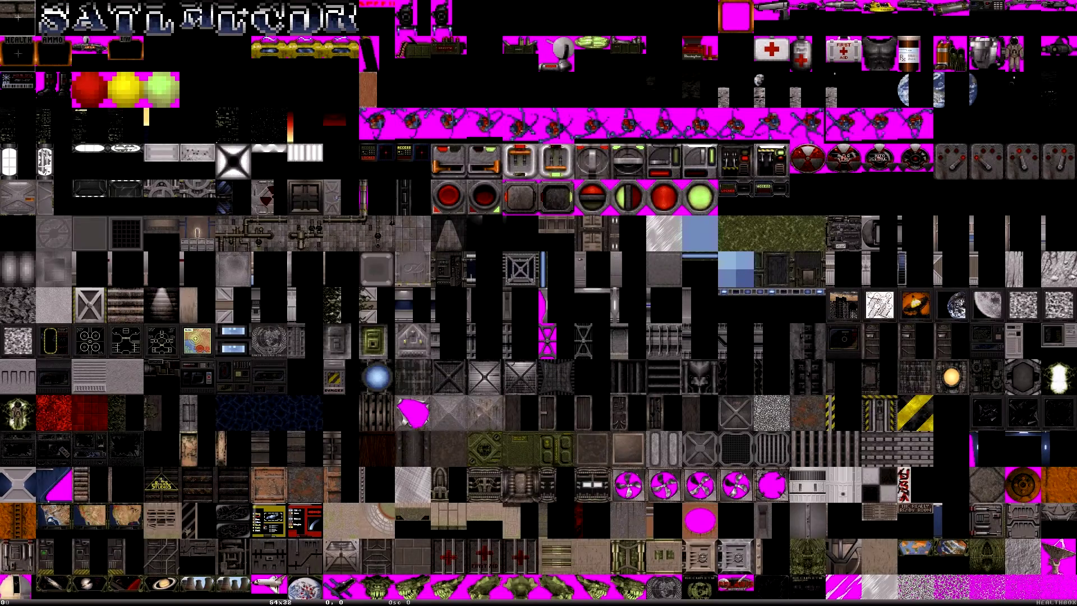
{"action": "key", "text": "Right"}
{"action": "key", "text": "Right"}
{"action": "key", "text": "Right"}
{"action": "key", "text": "Right"}
{"action": "key", "text": "Right"}
{"action": "key", "text": "Right"}
{"action": "key", "text": "Right"}
{"action": "key", "text": "Right"}
{"action": "key", "text": "Right"}
{"action": "key", "text": "Right"}
{"action": "key", "text": "Down"}
{"action": "key", "text": "Return"}
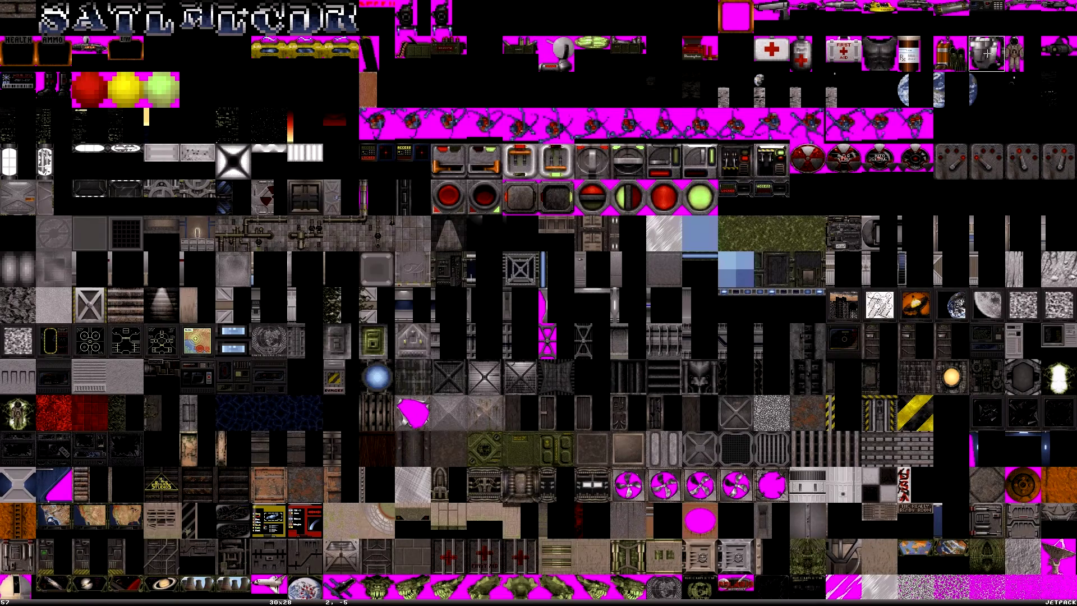
Assign an ammunition pickup tile to the remaining corridor sprite and return to the main room.
{"action": "key", "text": "Up"}
{"action": "key", "text": "Left"}
{"action": "key", "text": "Left"}
{"action": "key", "text": "Left"}
{"action": "key", "text": "Left"}
{"action": "key", "text": "Down"}
{"action": "key", "text": "Left"}
{"action": "key", "text": "Left"}
{"action": "key", "text": "Left"}
{"action": "key", "text": "Left"}
{"action": "key", "text": "Left"}
{"action": "key", "text": "Left"}
{"action": "key", "text": "Left"}
{"action": "key", "text": "Left"}
{"action": "key", "text": "Left"}
{"action": "key", "text": "Left"}
{"action": "key", "text": "Left"}
{"action": "key", "text": "Left"}
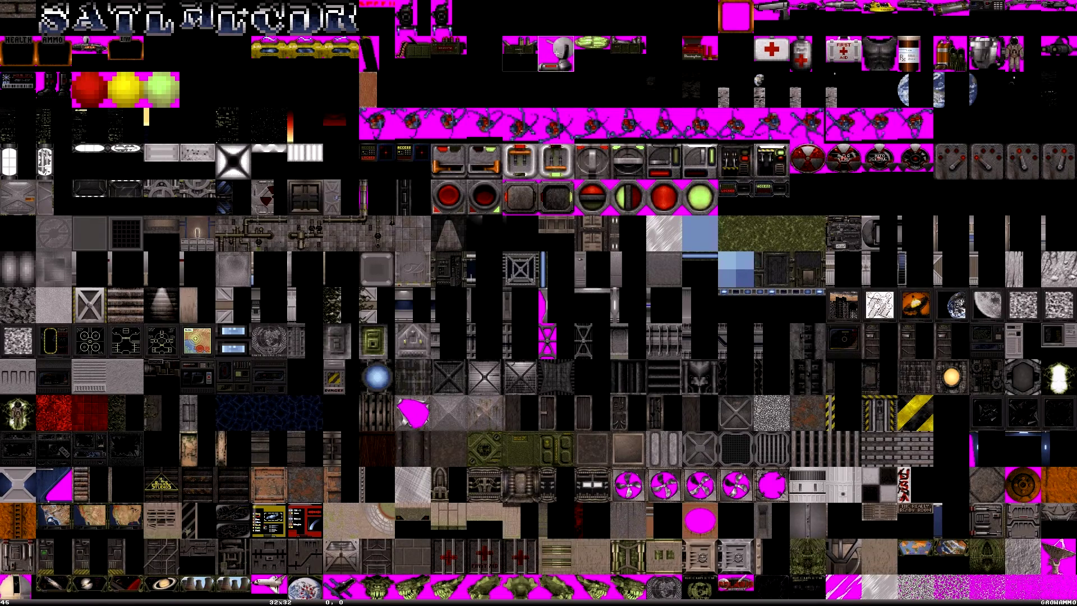
{"action": "key", "text": "Right"}
{"action": "key", "text": "Return"}
{"action": "key", "text": "Right"}
{"action": "key", "text": "Down"}
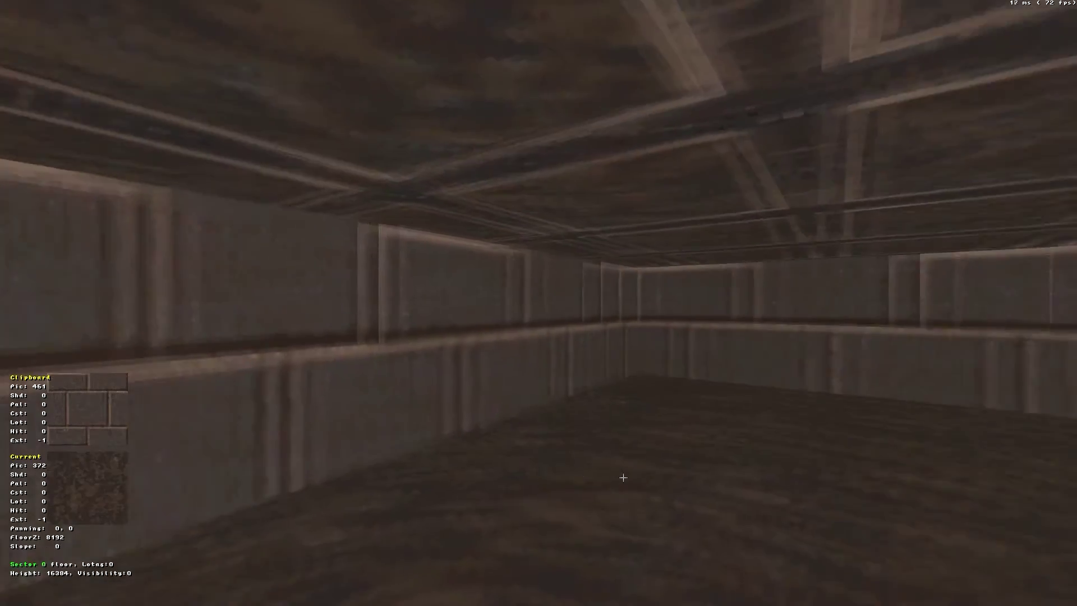
{"action": "key", "text": "Right"}
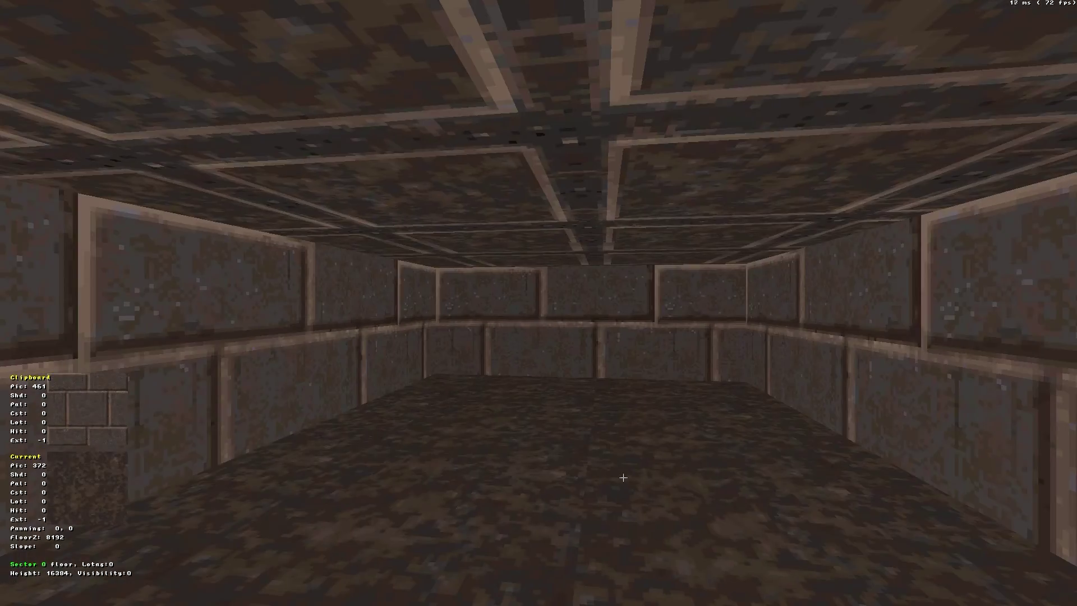
{"action": "key", "text": "Right"}
{"action": "key", "text": "Left"}
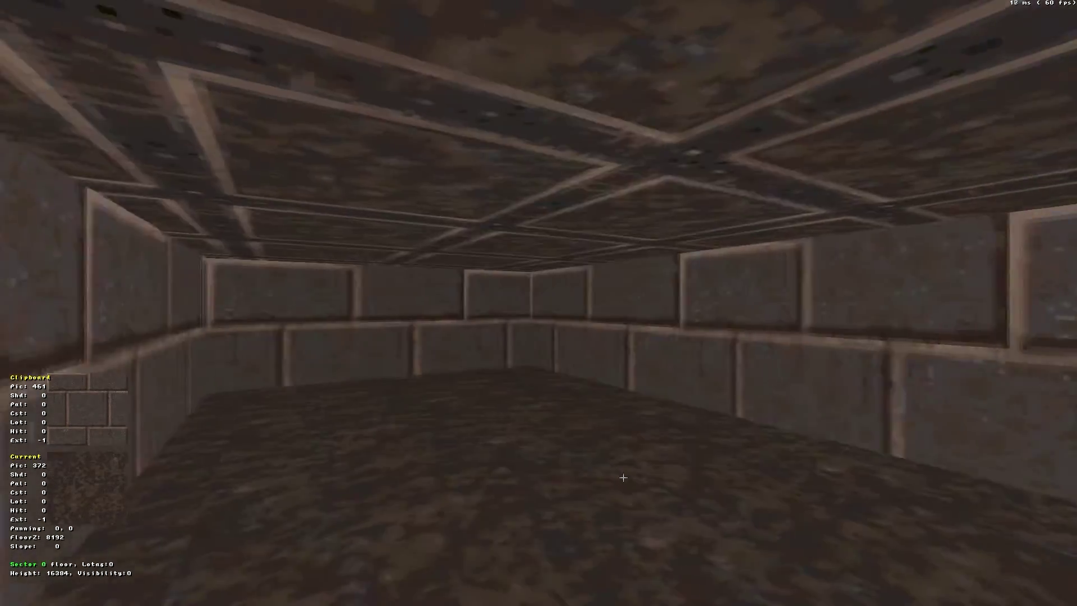
{"action": "key", "text": "Right"}
{"action": "key", "text": "Left"}
{"action": "key", "text": "Left"}
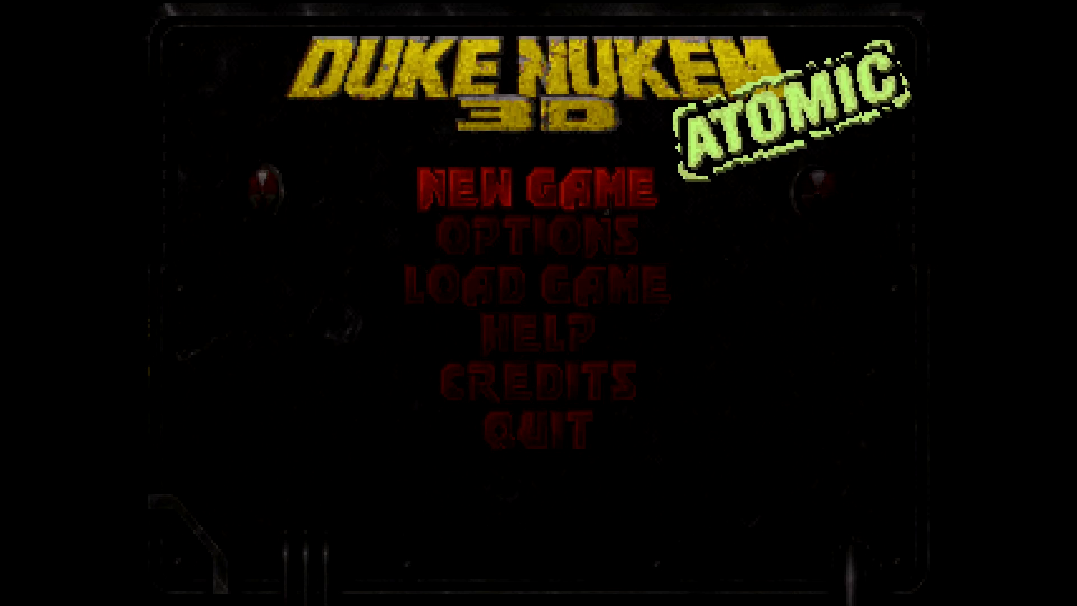
Switch to Duke Nukem 3D and start a new game with the user map HIDDENROOMS.MAP.
{"action": "key", "text": "Return"}
{"action": "key", "text": "Up"}
{"action": "key", "text": "Return"}
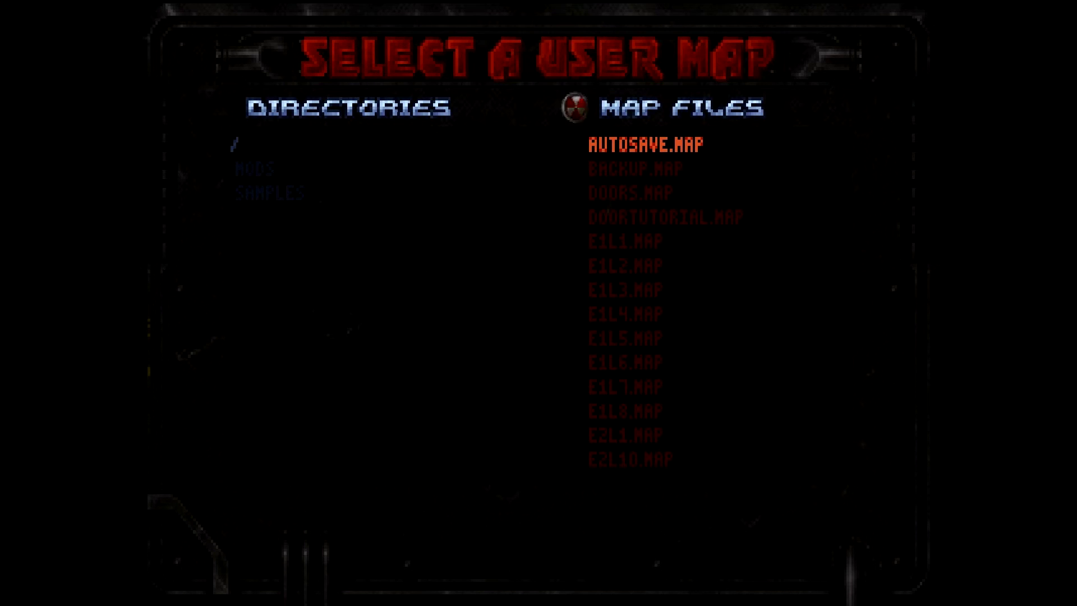
{"action": "key", "text": "h"}
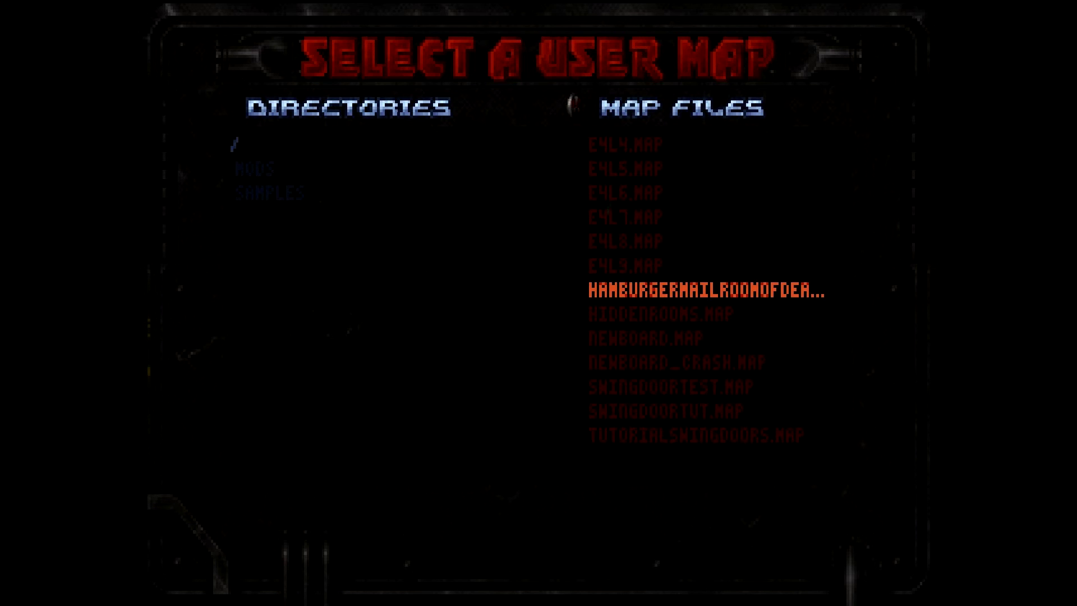
{"action": "key", "text": "Return"}
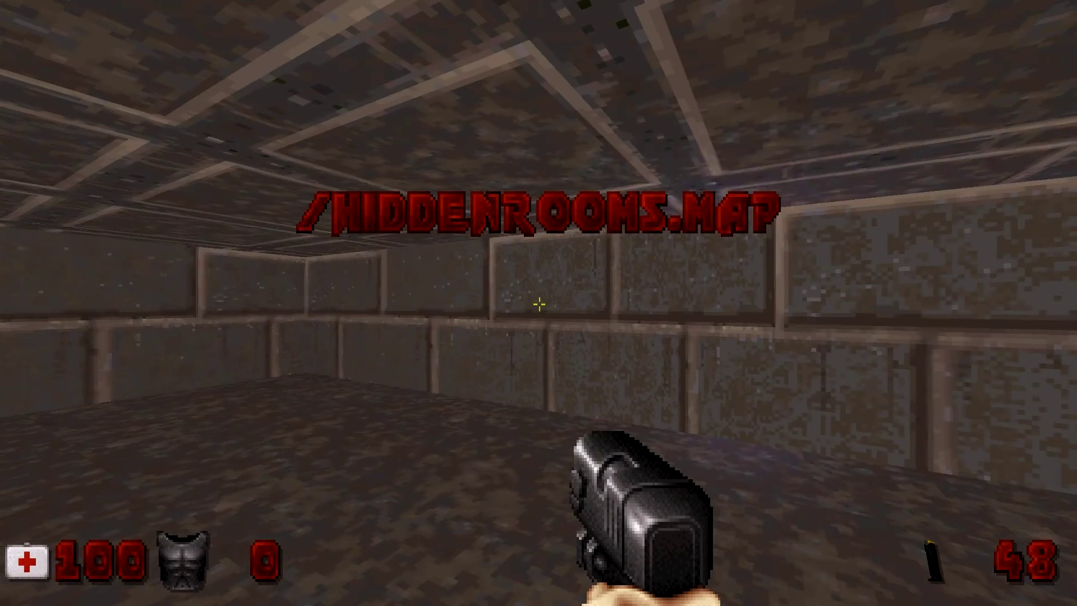
Walk around the main room in the running map and inspect how well its walls disguise the corridors.
{"action": "key", "text": "Right"}
{"action": "key", "text": "Right"}
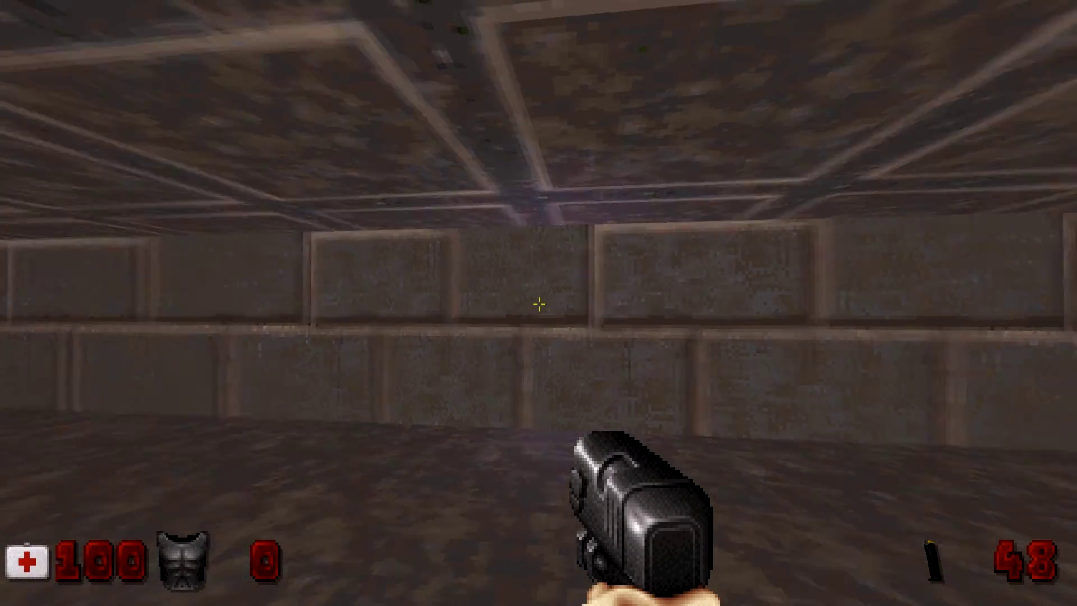
{"action": "key", "text": "Left"}
{"action": "key", "text": "Up"}
{"action": "key", "text": "Left"}
{"action": "key", "text": "Up"}
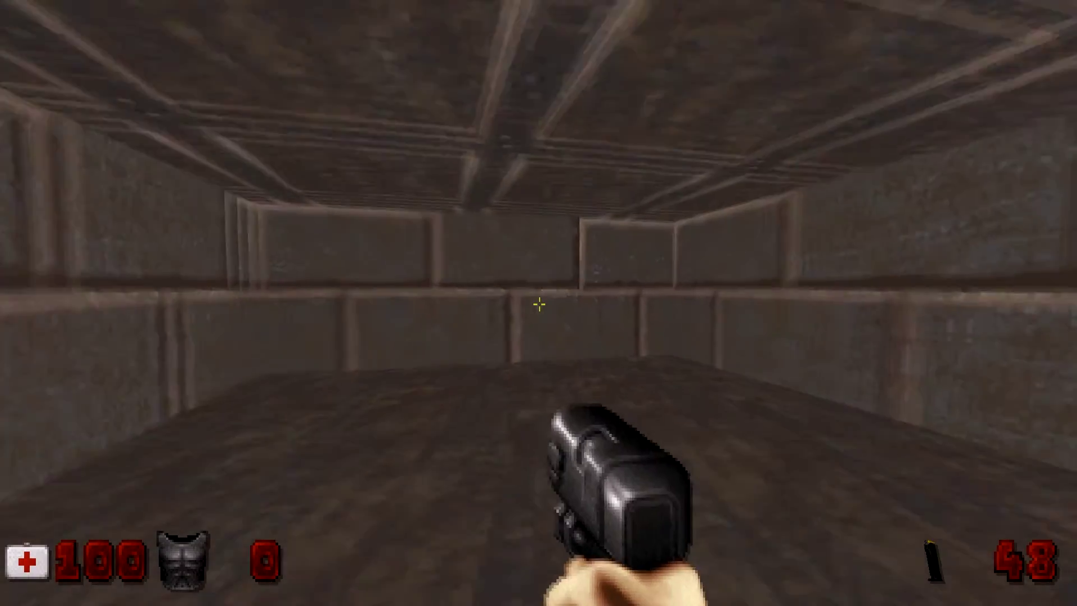
{"action": "key", "text": "w"}
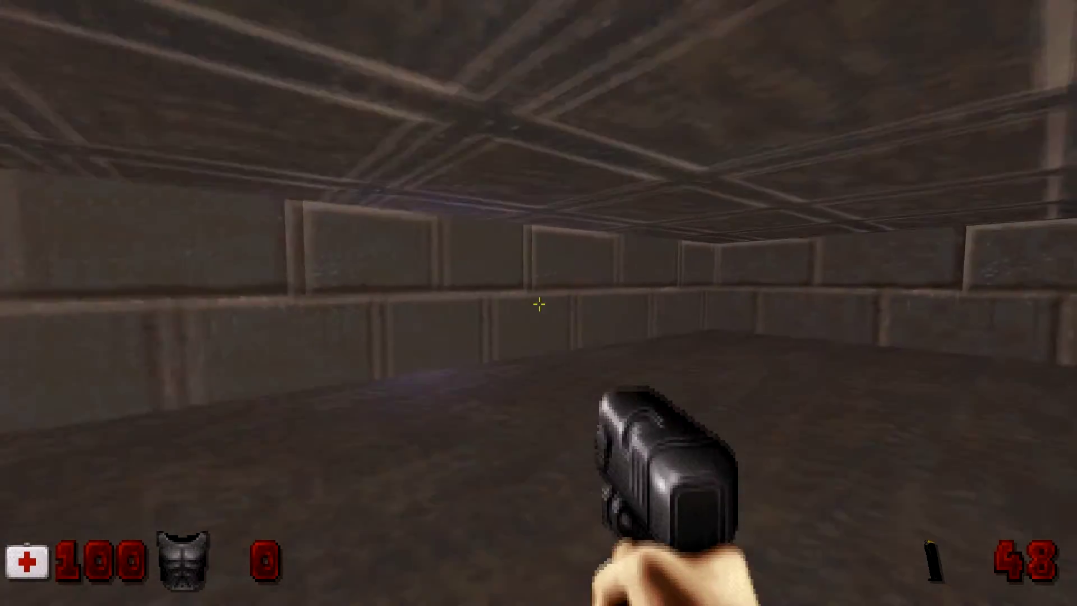
{"action": "key", "text": "w"}
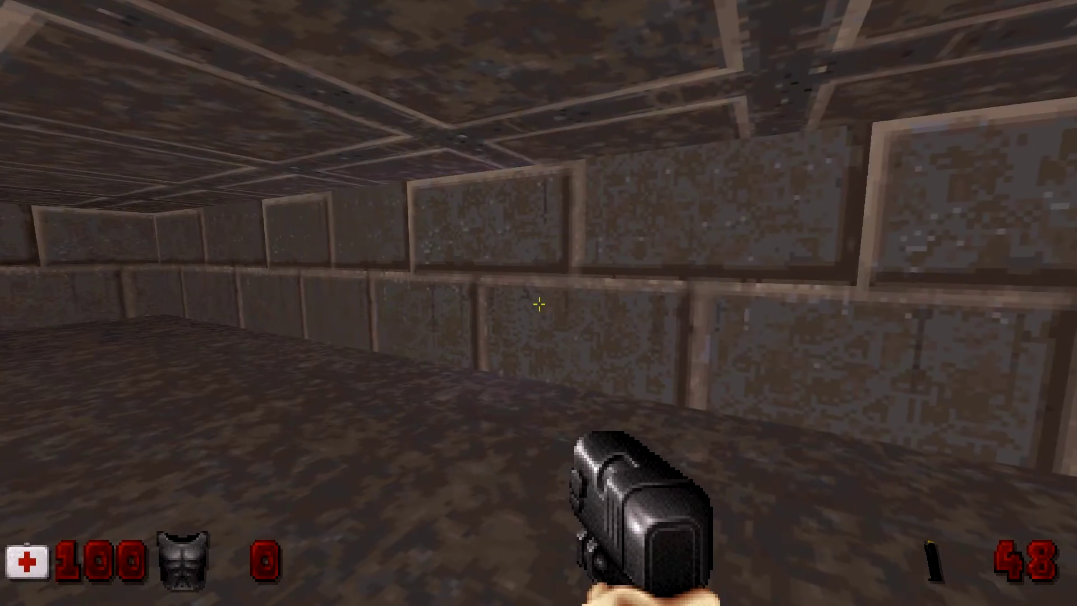
{"action": "key", "text": "Right"}
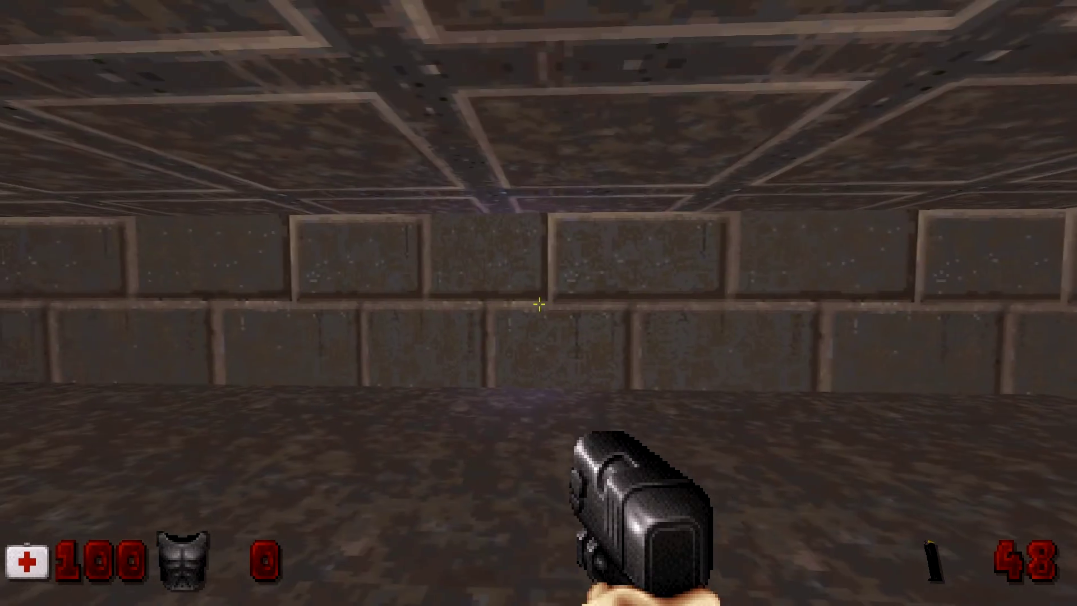
{"action": "key", "text": "Up"}
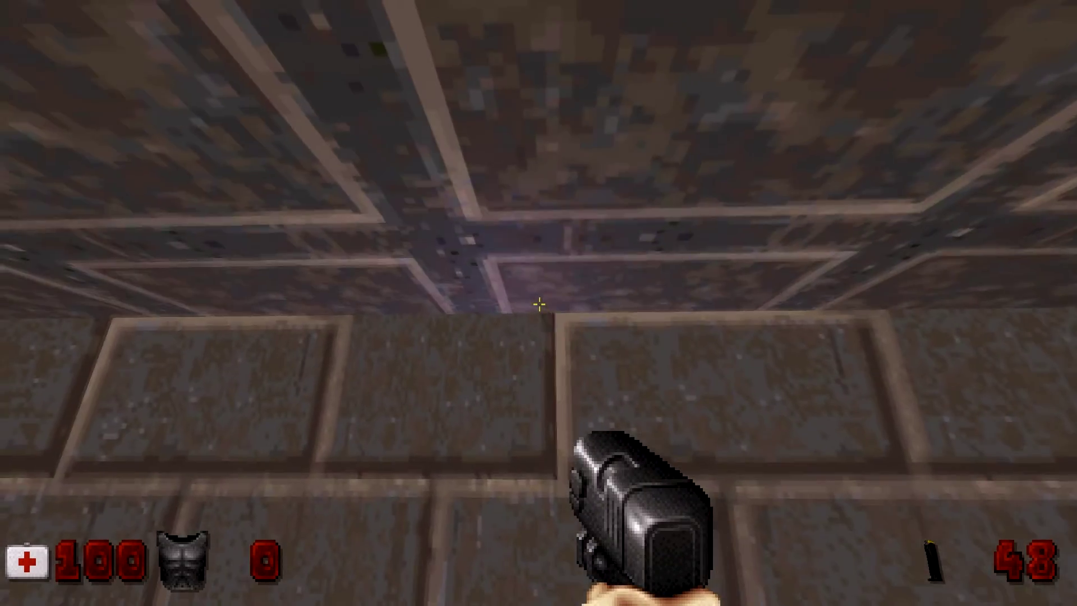
Fire several pistol shots at the main room's wall to test whether it stops bullets.
{"action": "key", "text": "Up"}
{"action": "key", "text": "ctrl"}
{"action": "key", "text": "ctrl"}
{"action": "key", "text": "ctrl"}
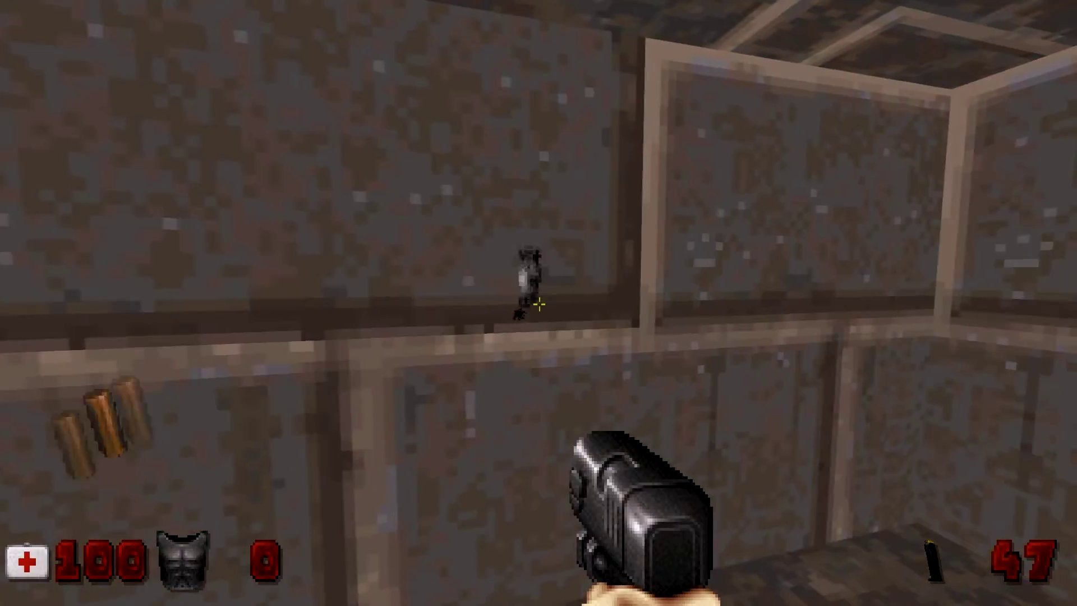
{"action": "key", "text": "ctrl"}
{"action": "key", "text": "ctrl"}
{"action": "key", "text": "Up"}
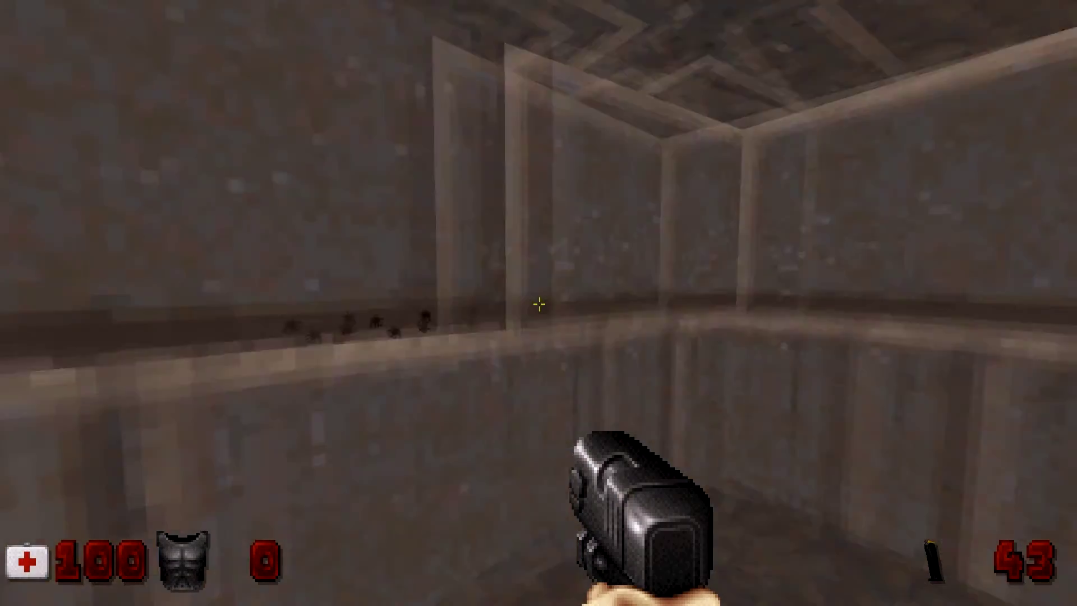
{"action": "key", "text": "Up"}
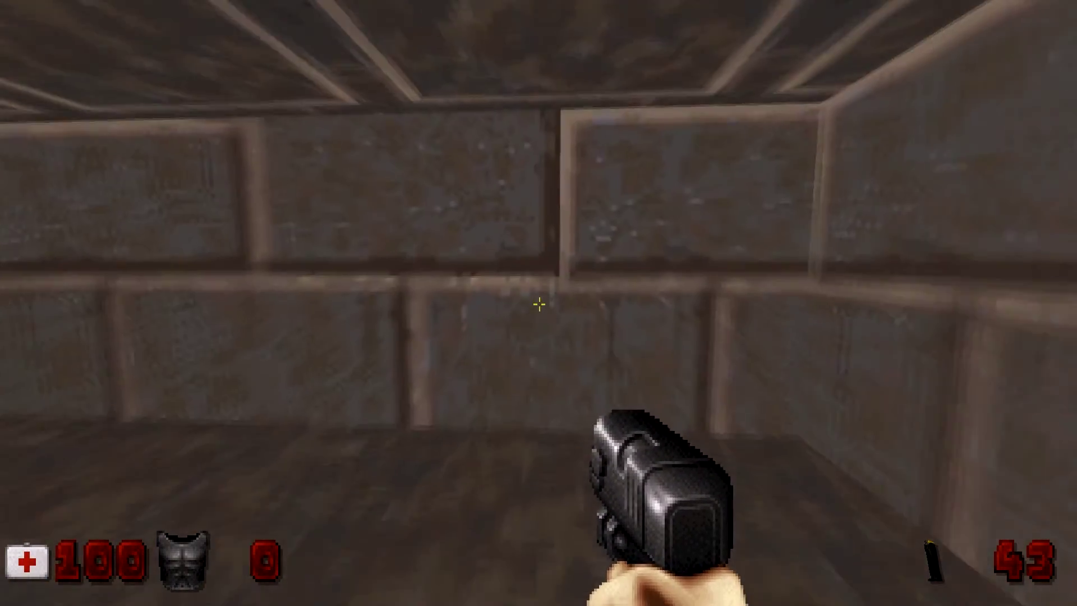
Walk along the main room's walls and examine them up close for signs of the hidden corridors.
{"action": "key", "text": "w"}
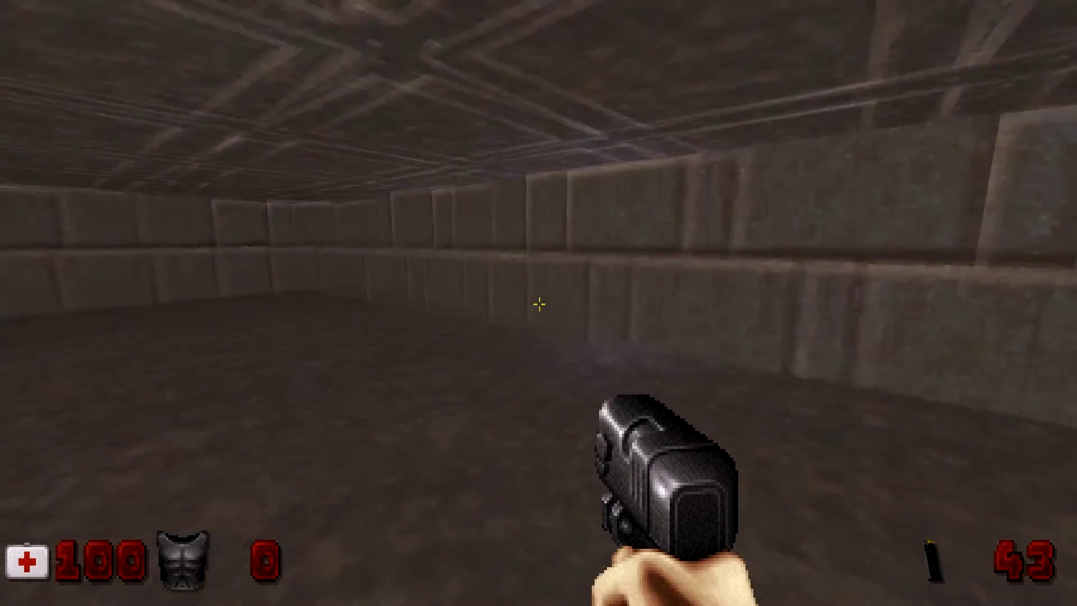
{"action": "key", "text": "Up"}
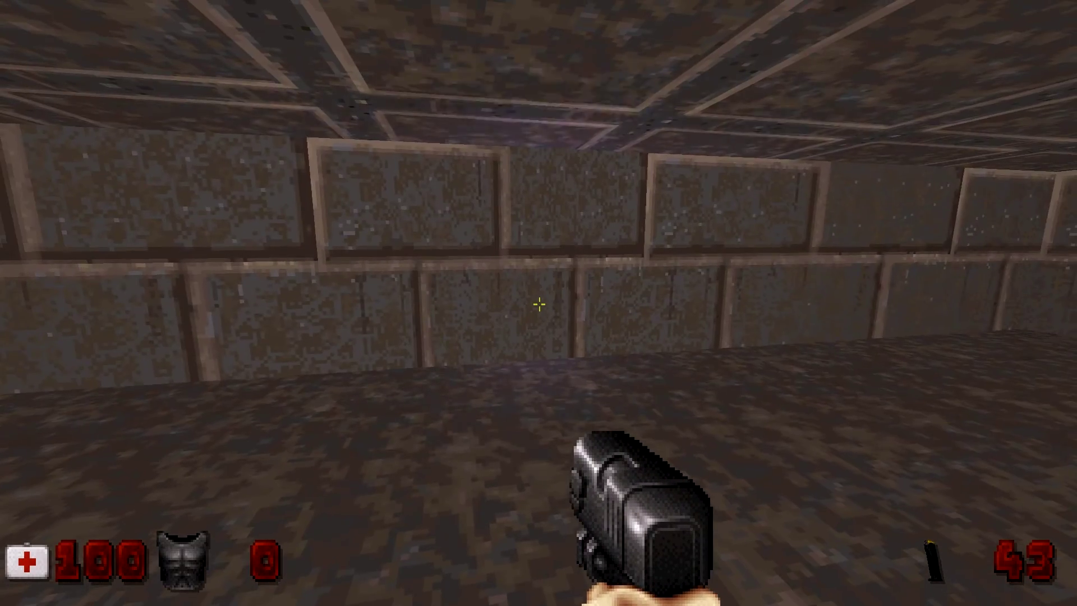
{"action": "key", "text": "w"}
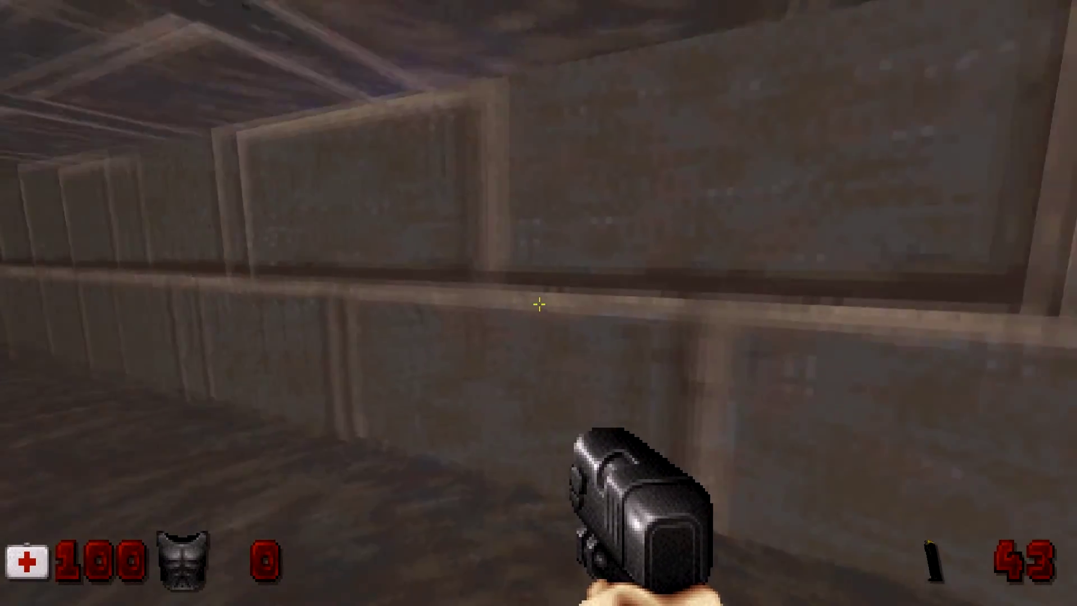
{"action": "key", "text": "w"}
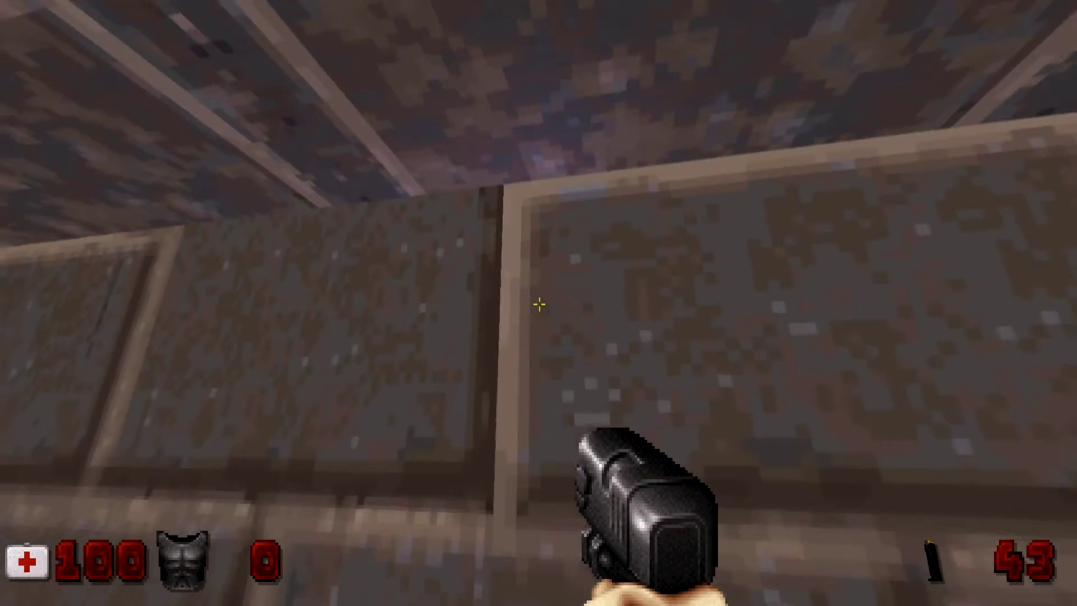
{"action": "key", "text": "Up"}
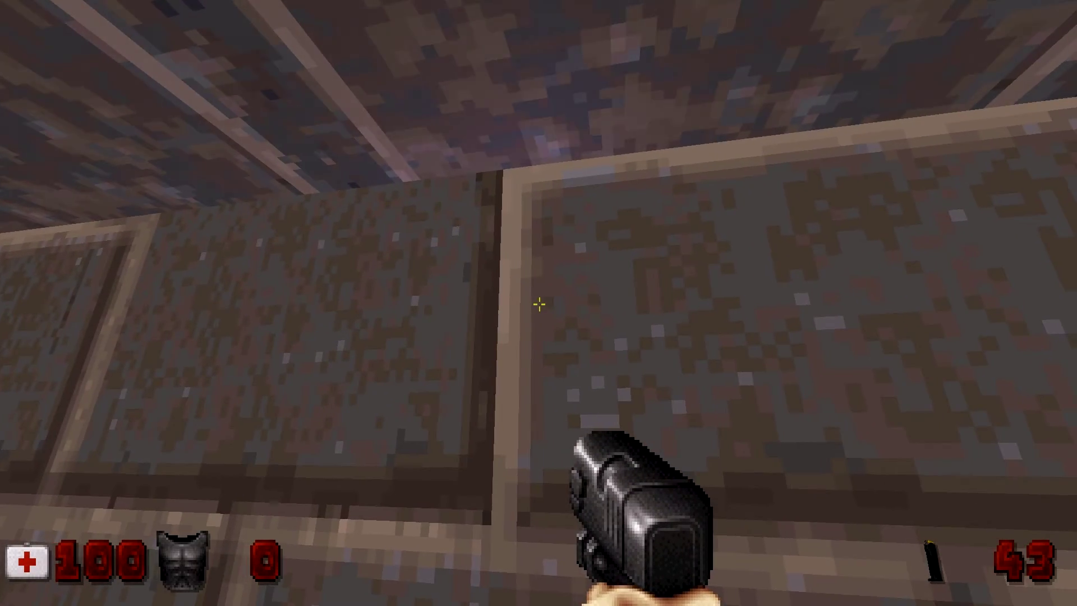
Walk to the room's corner and collect the atomic health pickup.
{"action": "key", "text": "w"}
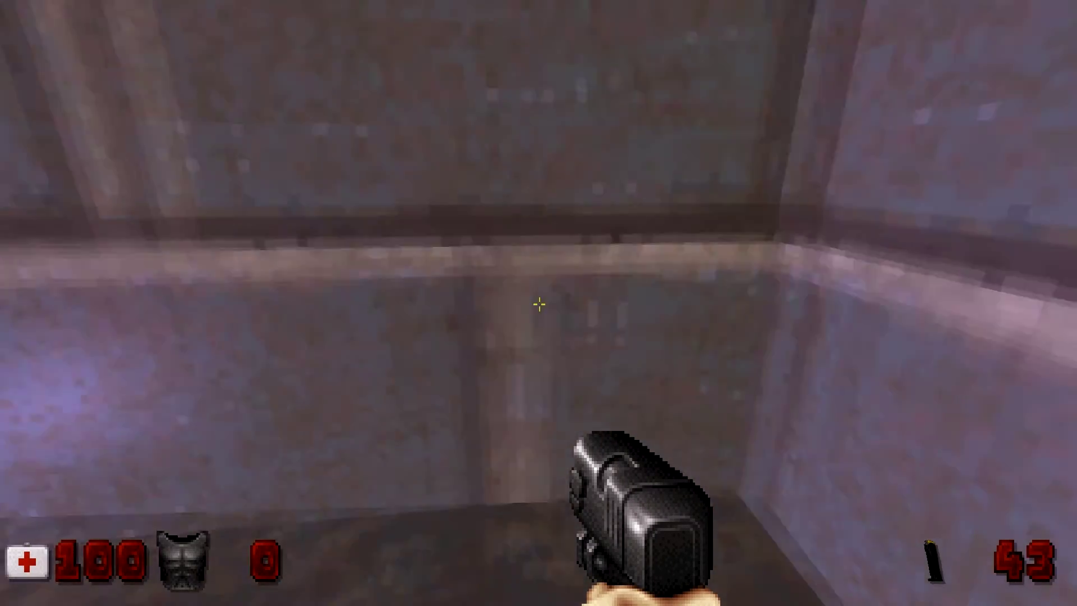
{"action": "key", "text": "w"}
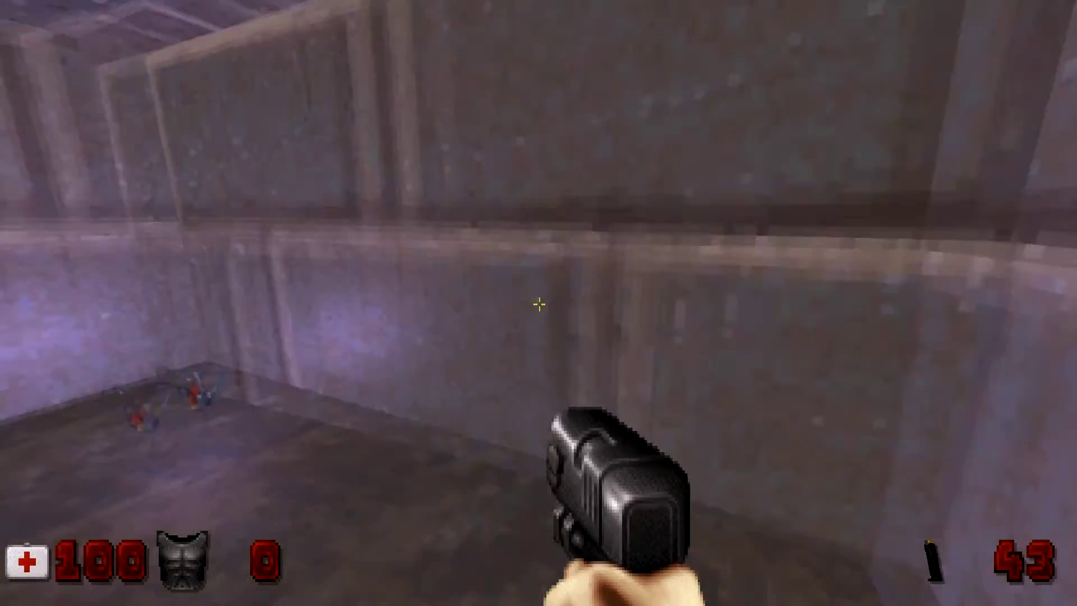
{"action": "key", "text": "w"}
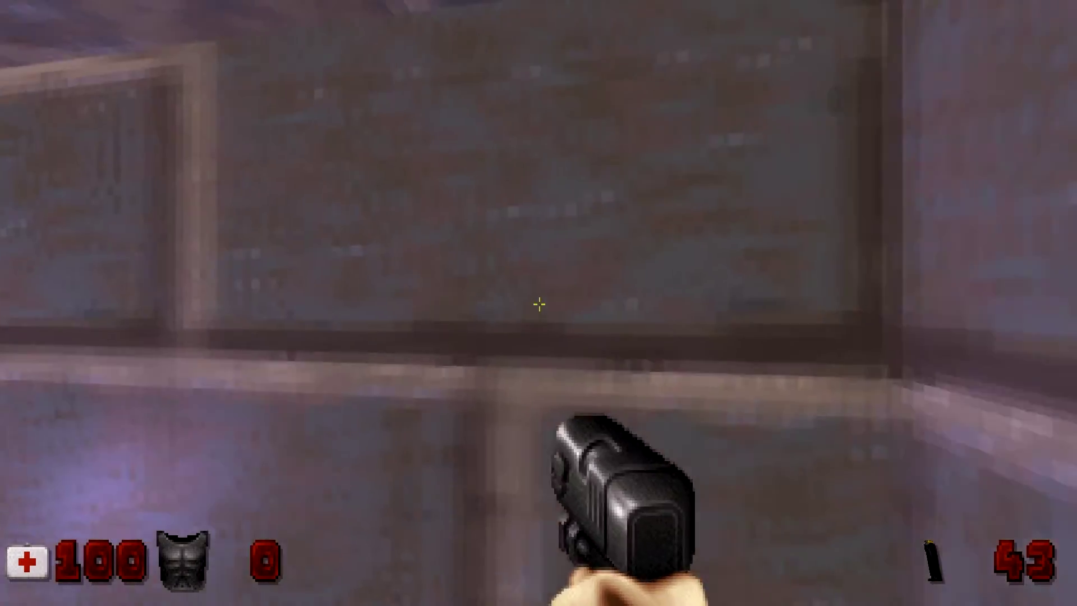
{"action": "key", "text": "w"}
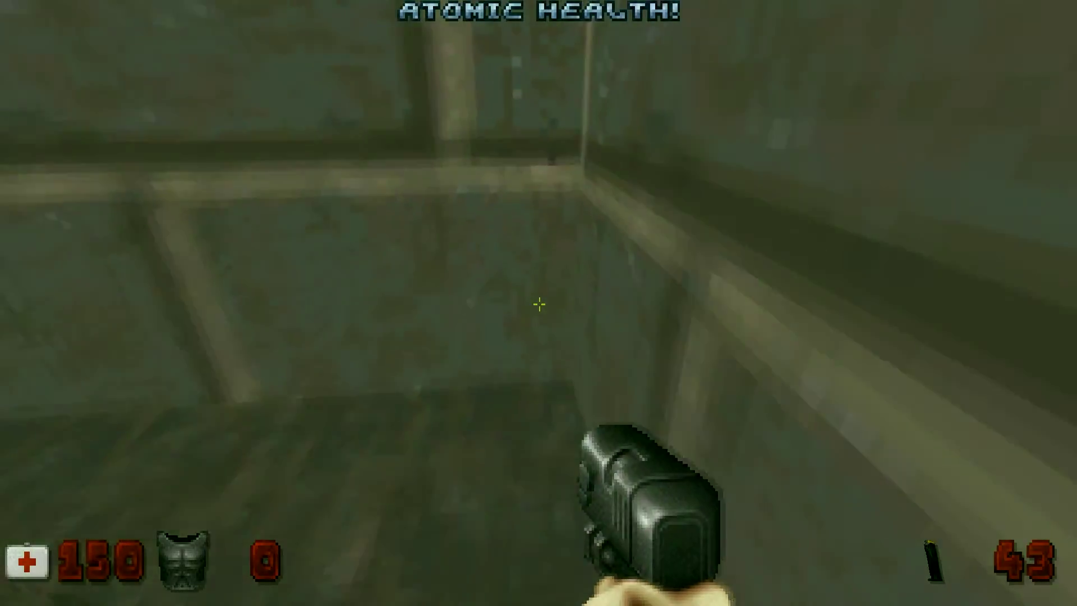
{"action": "key", "text": "w"}
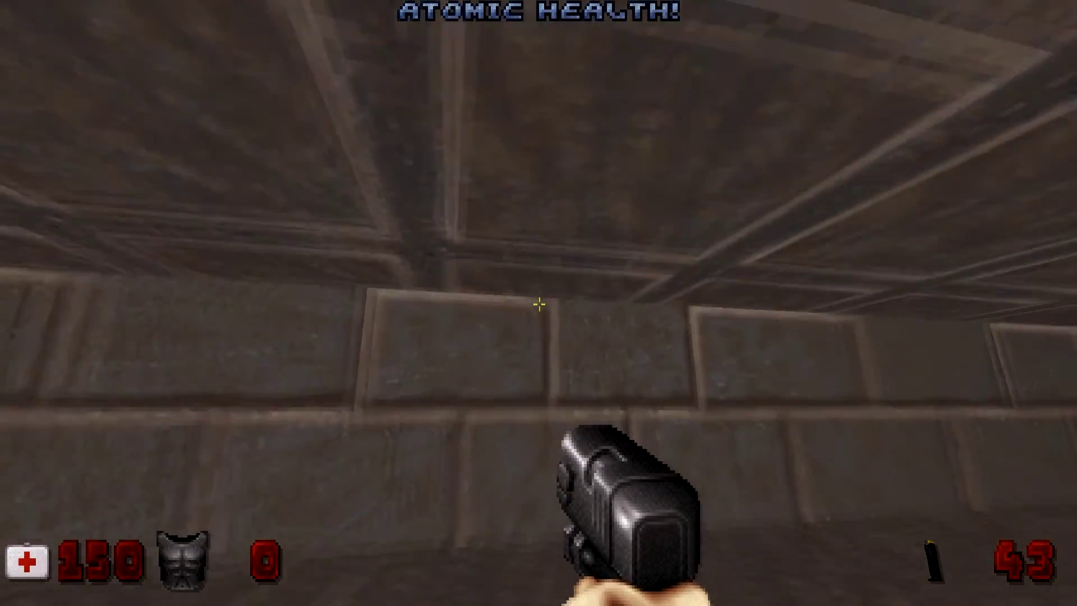
Pass through the masking wall into the hidden corridor and collect the Devastator ammo.
{"action": "key", "text": "w"}
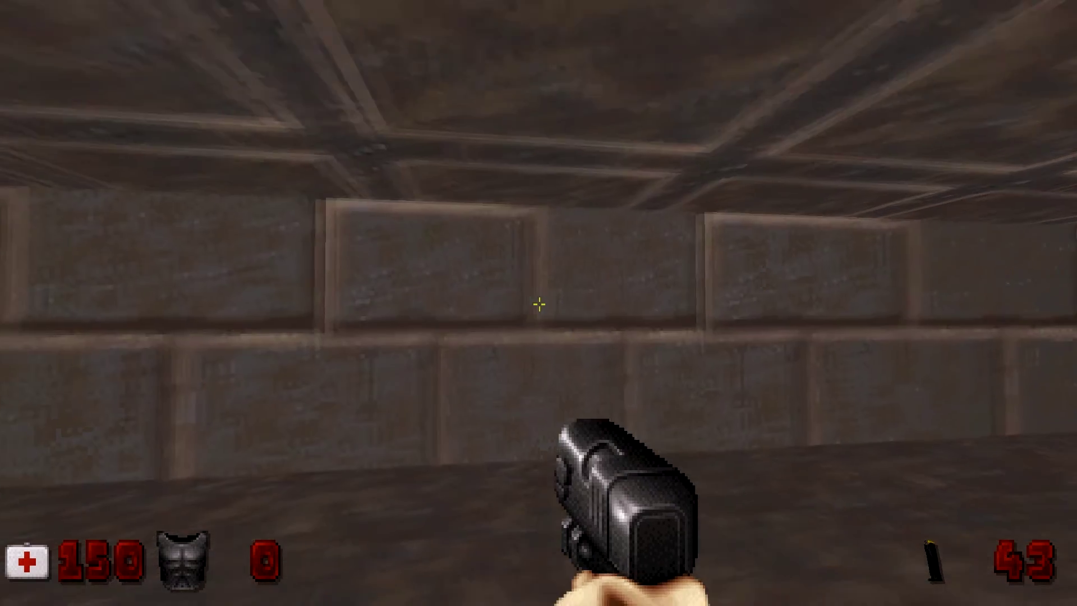
{"action": "key", "text": "w"}
{"action": "key", "text": "w"}
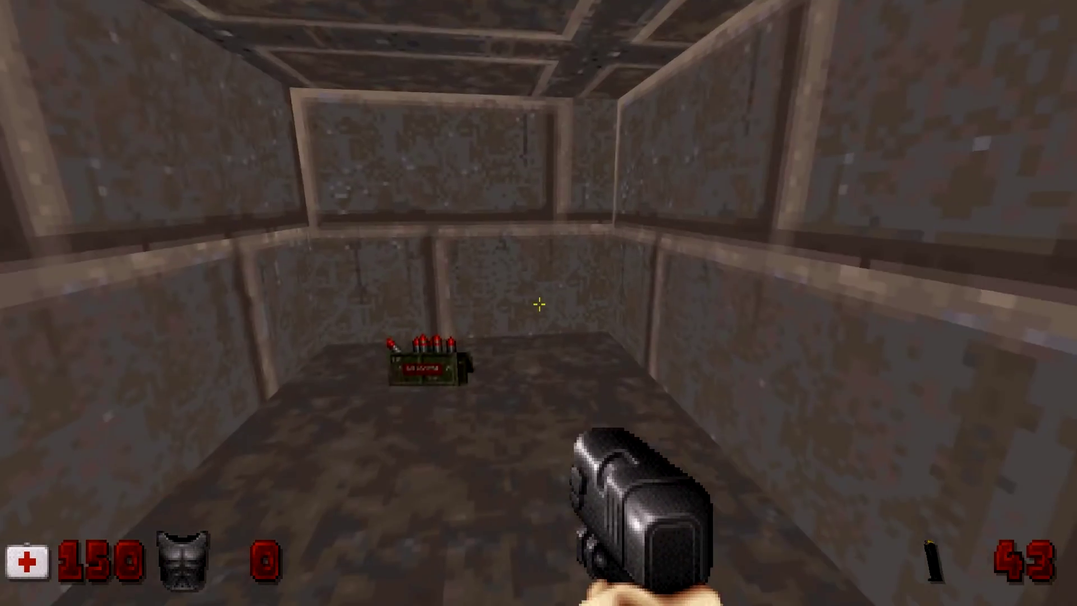
{"action": "key", "text": "Left"}
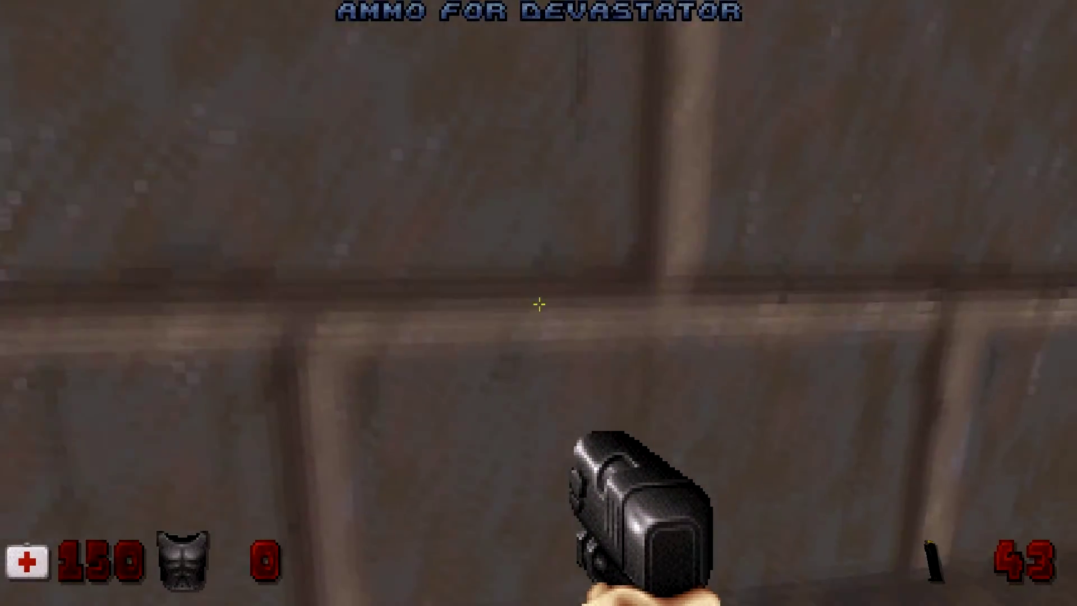
Test the ceiling door between the two hidden corridors by opening it and looking around the corridor.
{"action": "key", "text": "e"}
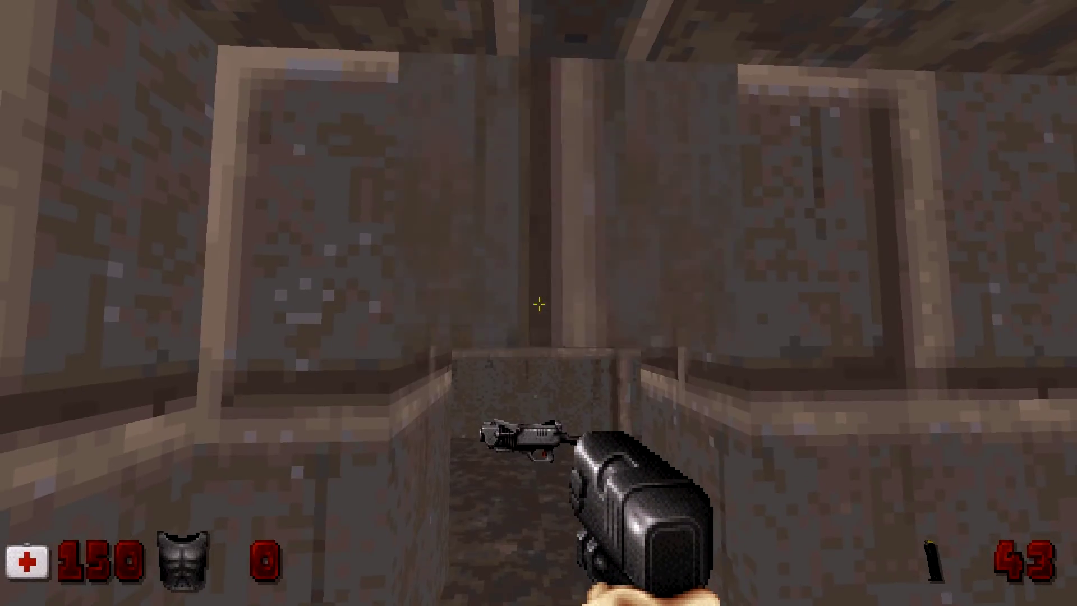
{"action": "key", "text": "e"}
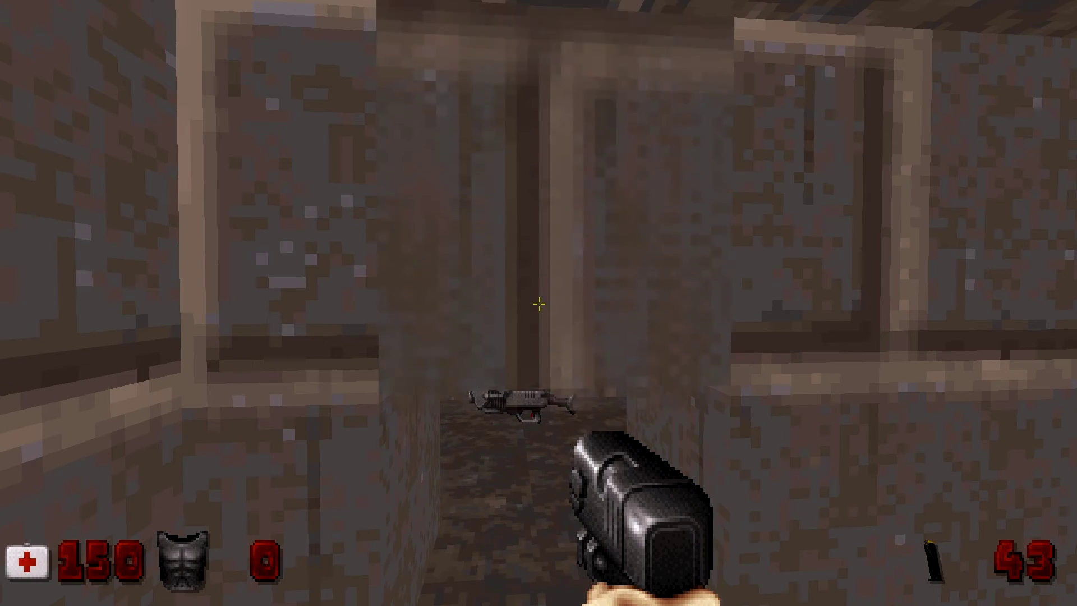
{"action": "key", "text": "e"}
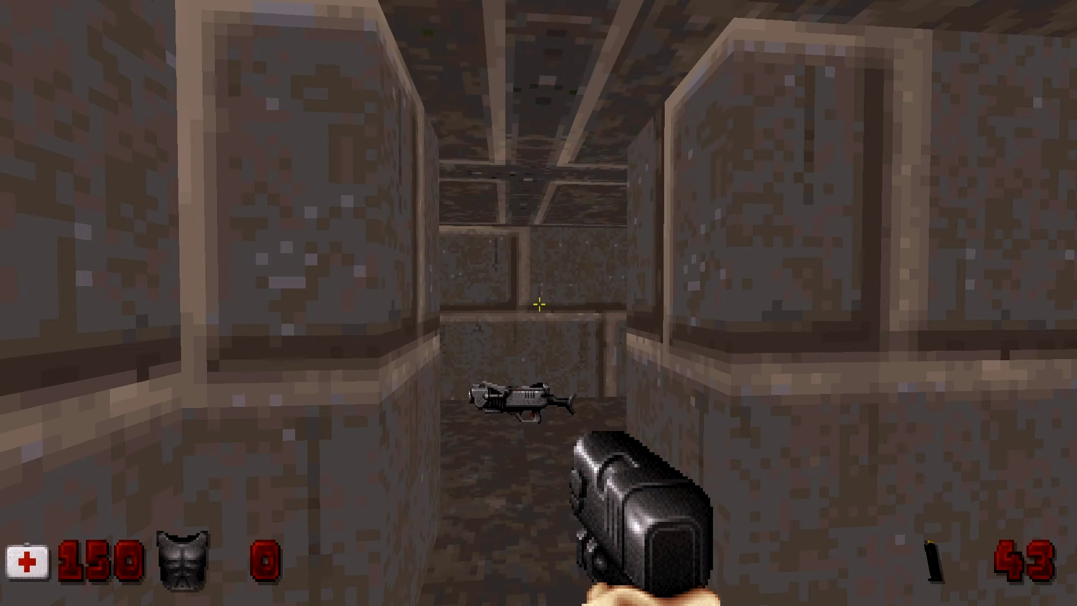
{"action": "key", "text": "Right"}
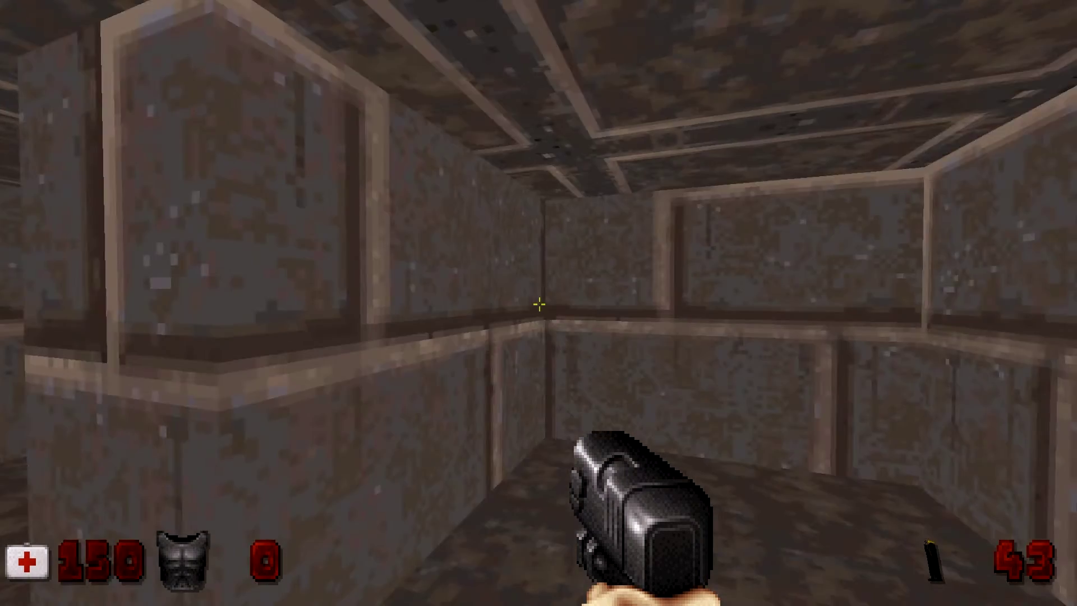
{"action": "key", "text": "Left"}
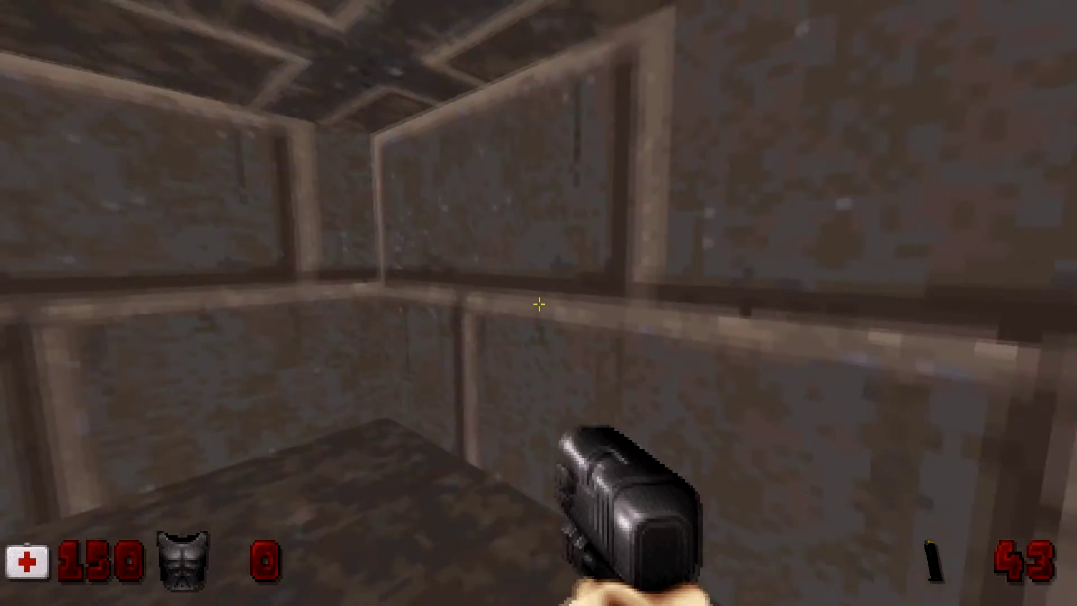
Go through the ceiling door into the adjoining corridor and check its secret tag and masking wall.
{"action": "key", "text": "e"}
{"action": "key", "text": "w"}
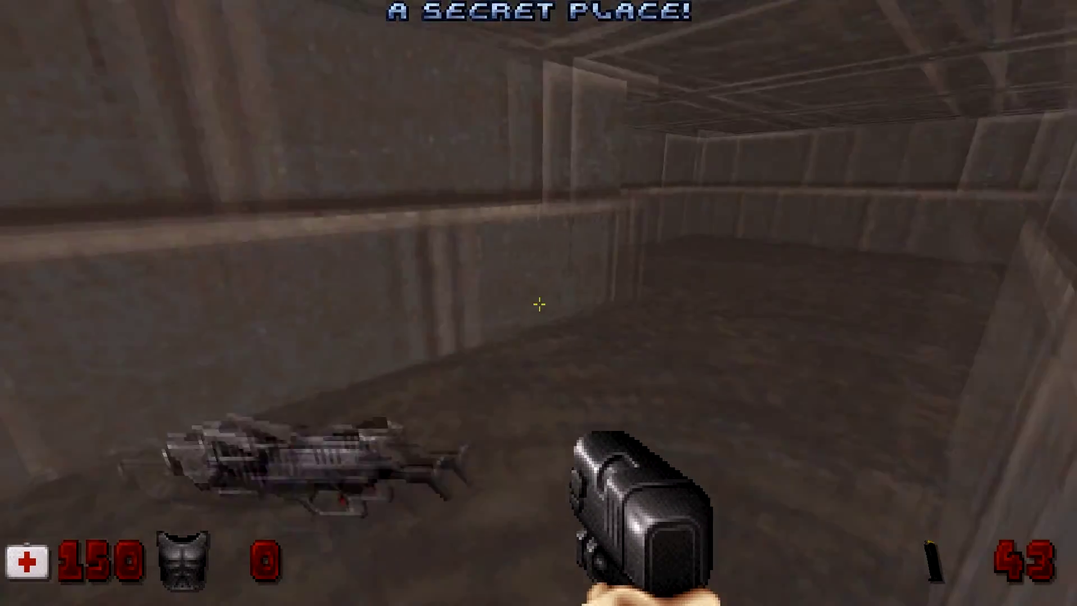
{"action": "key", "text": "w"}
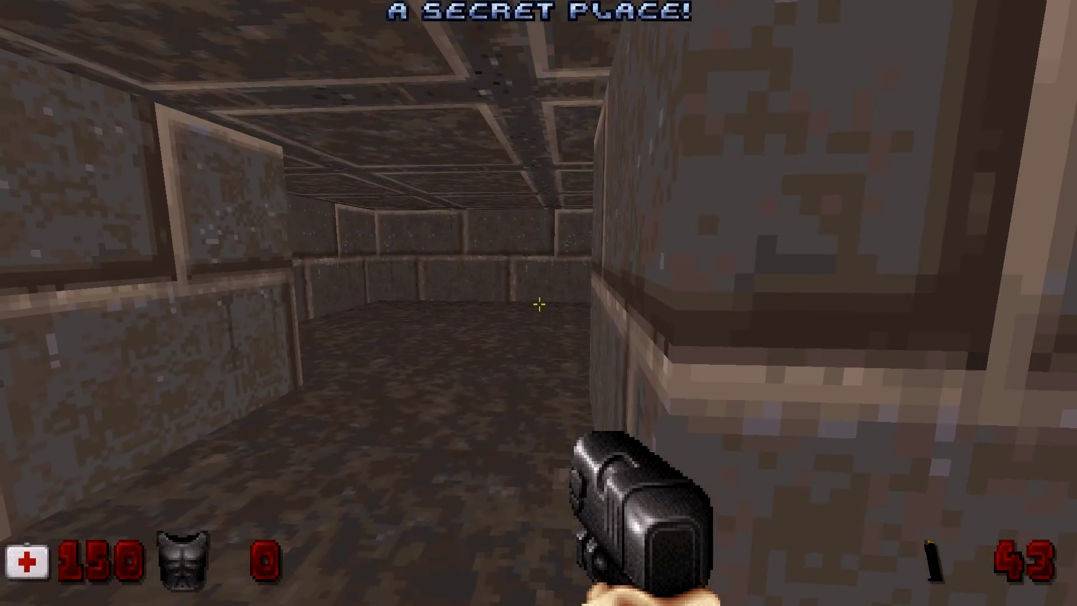
{"action": "key", "text": "d"}
{"action": "key", "text": "a"}
{"action": "key", "text": "d"}
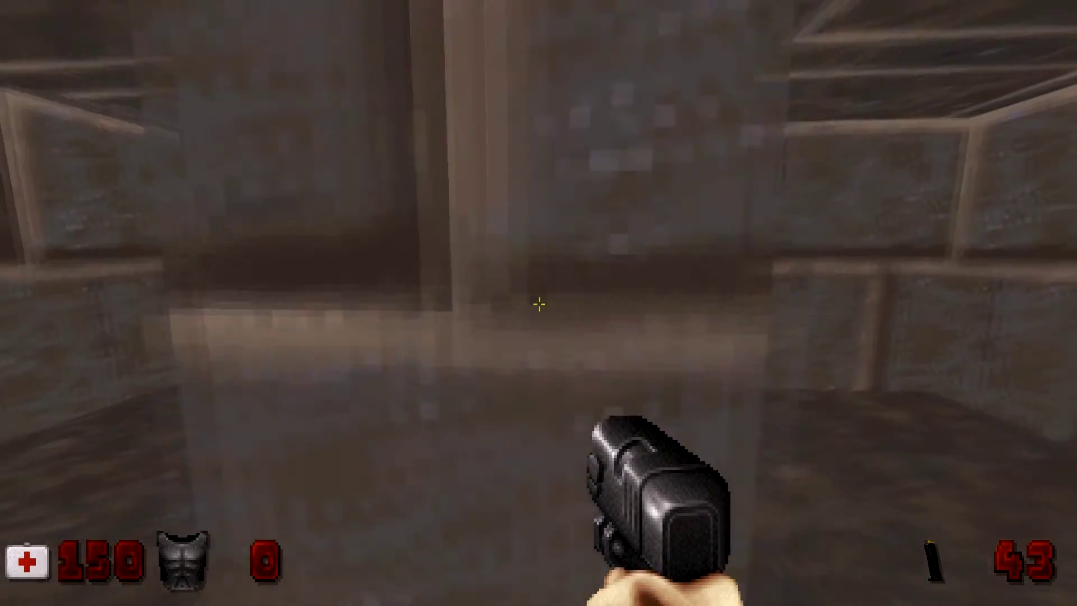
Collect the Devastator weapon in the hidden corridor and go back out through the masking wall.
{"action": "key", "text": "a"}
{"action": "key", "text": "w"}
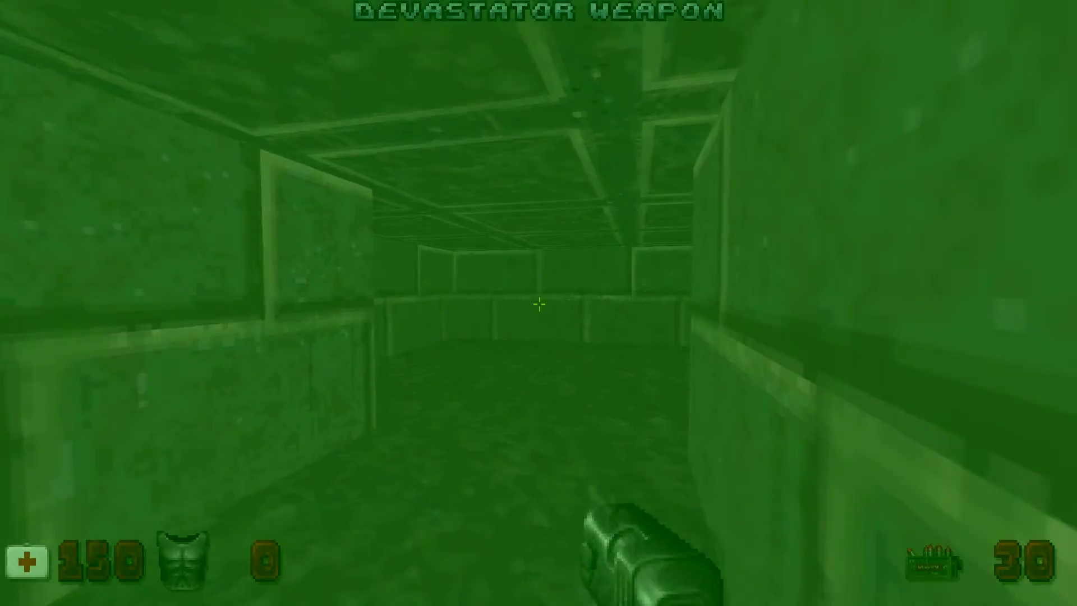
{"action": "key", "text": "Left"}
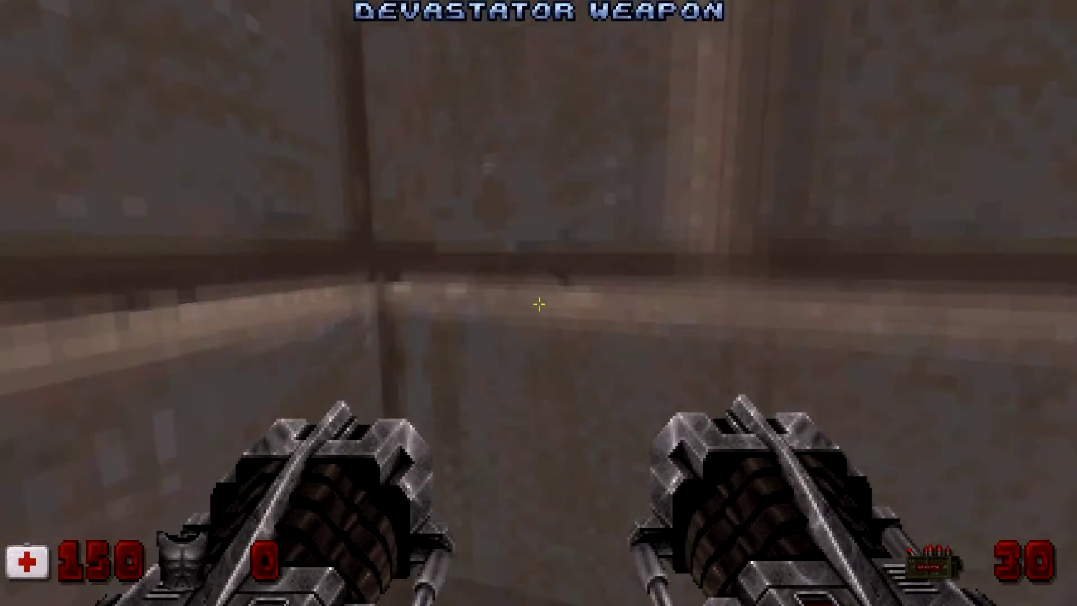
{"action": "key", "text": "w"}
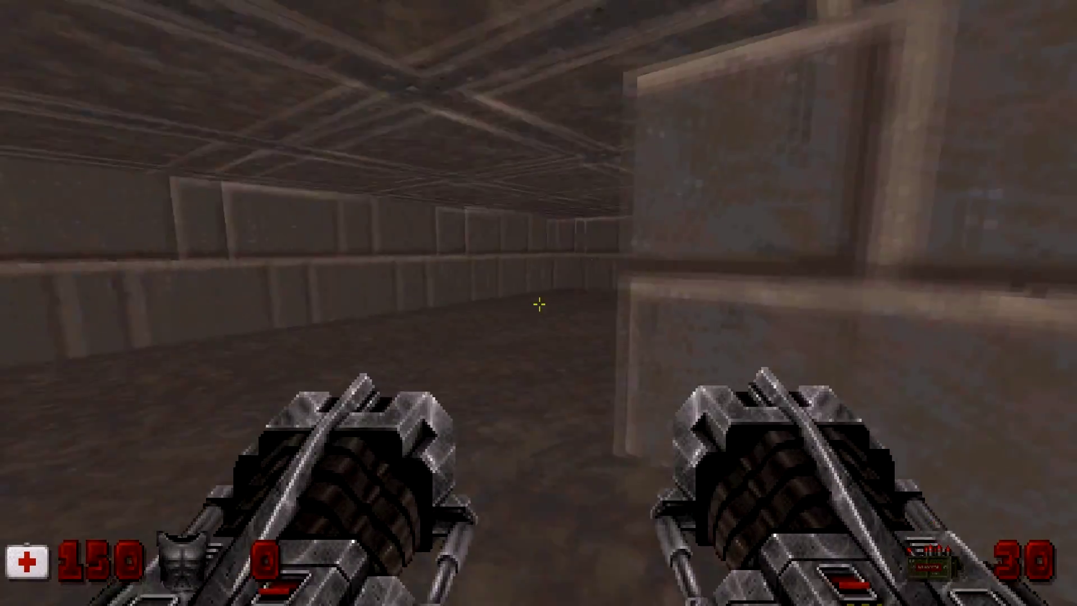
Walk around the main room and the hidden corridors to inspect the masking walls and the passages behind them.
{"action": "key", "text": "w"}
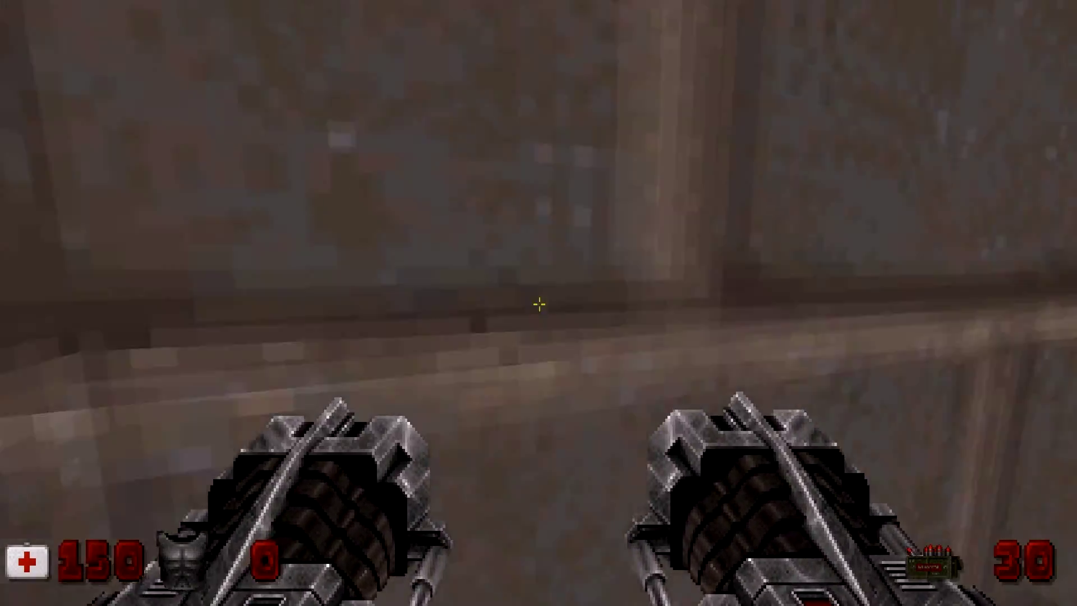
{"action": "key", "text": "Right"}
{"action": "key", "text": "Up"}
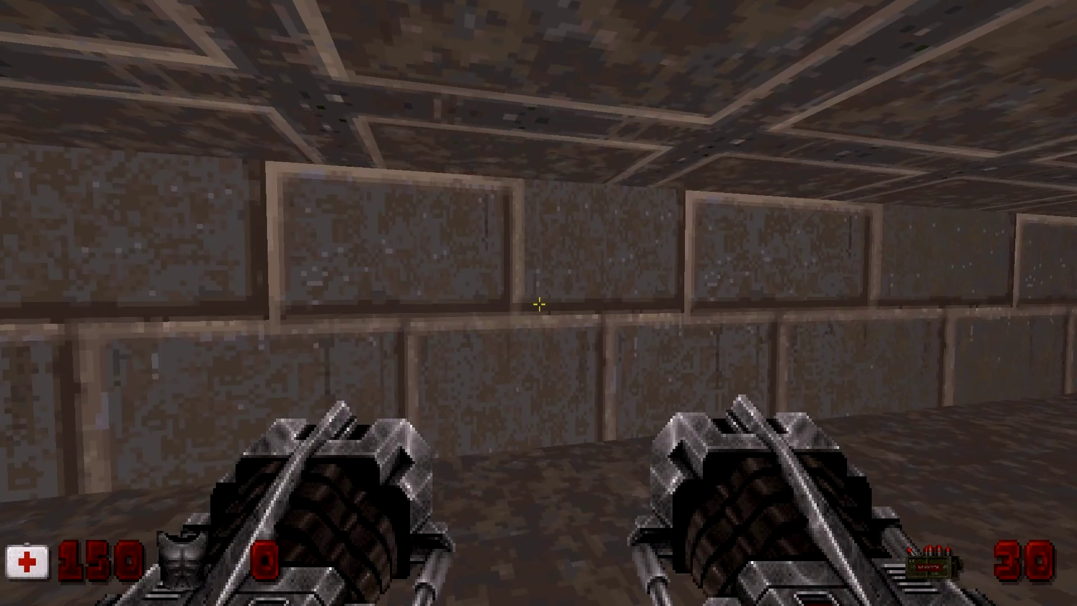
{"action": "key", "text": "w"}
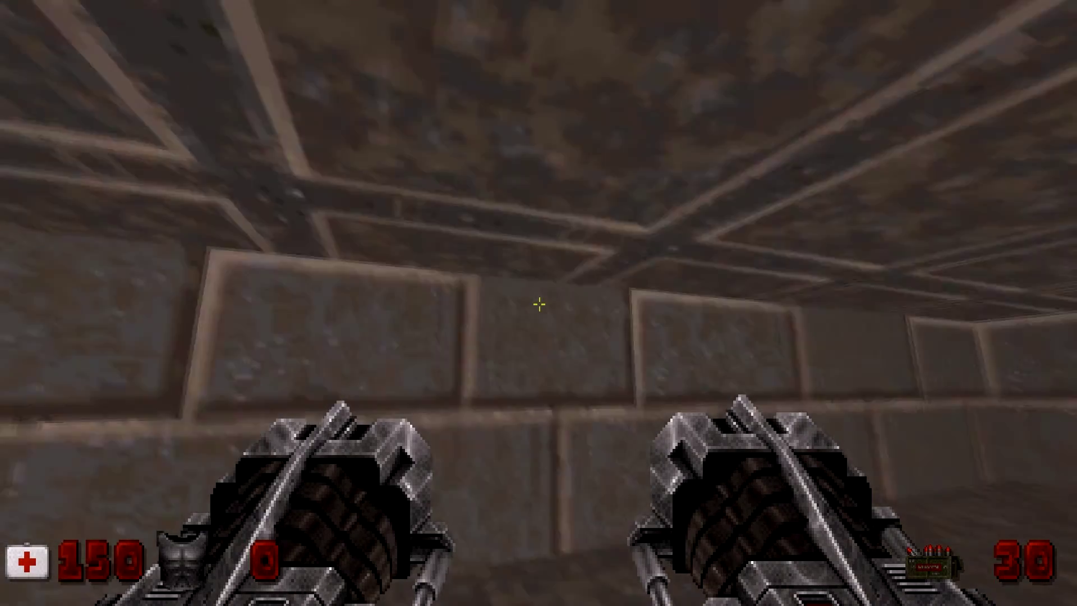
{"action": "key", "text": "w"}
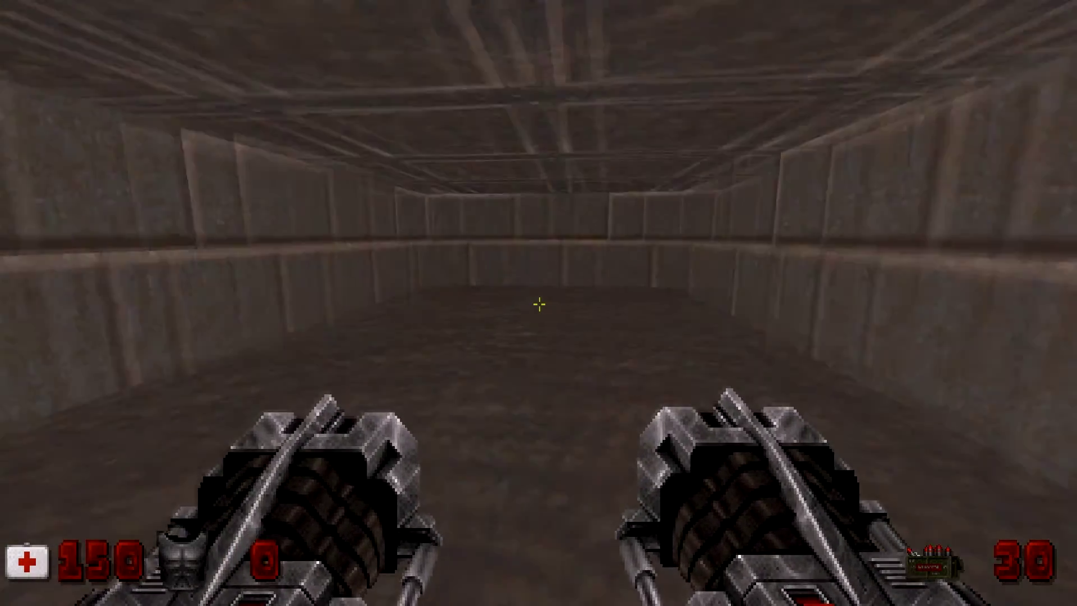
{"action": "key", "text": "w"}
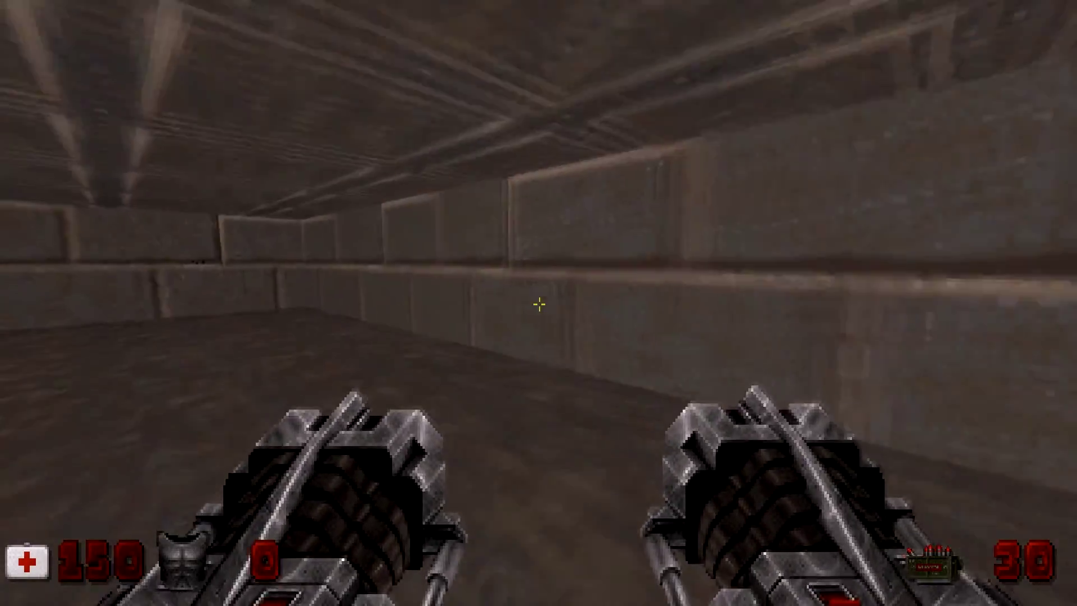
{"action": "key", "text": "w"}
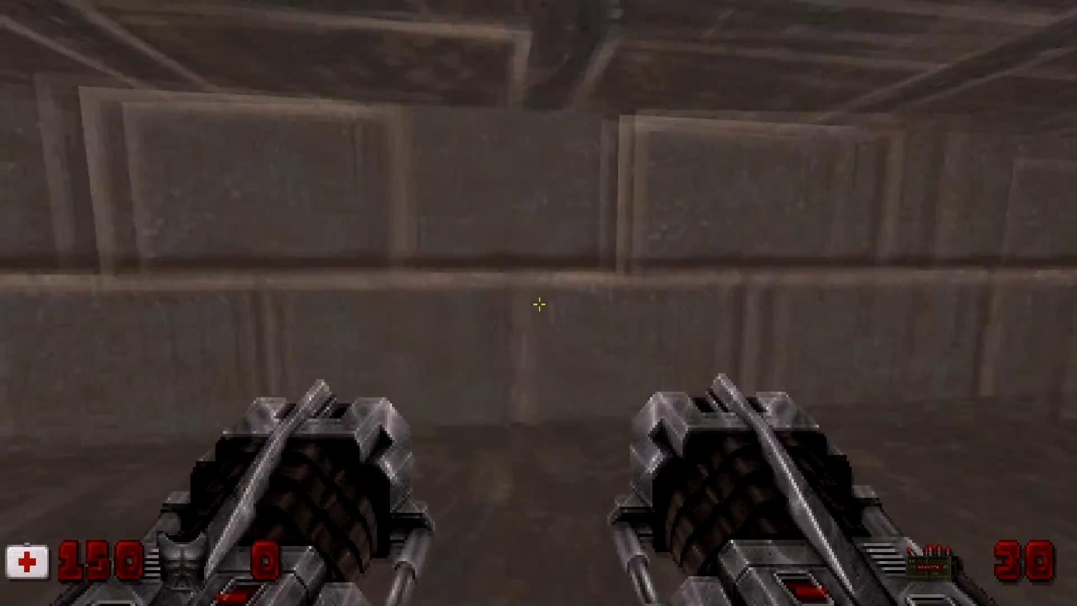
{"action": "key", "text": "w"}
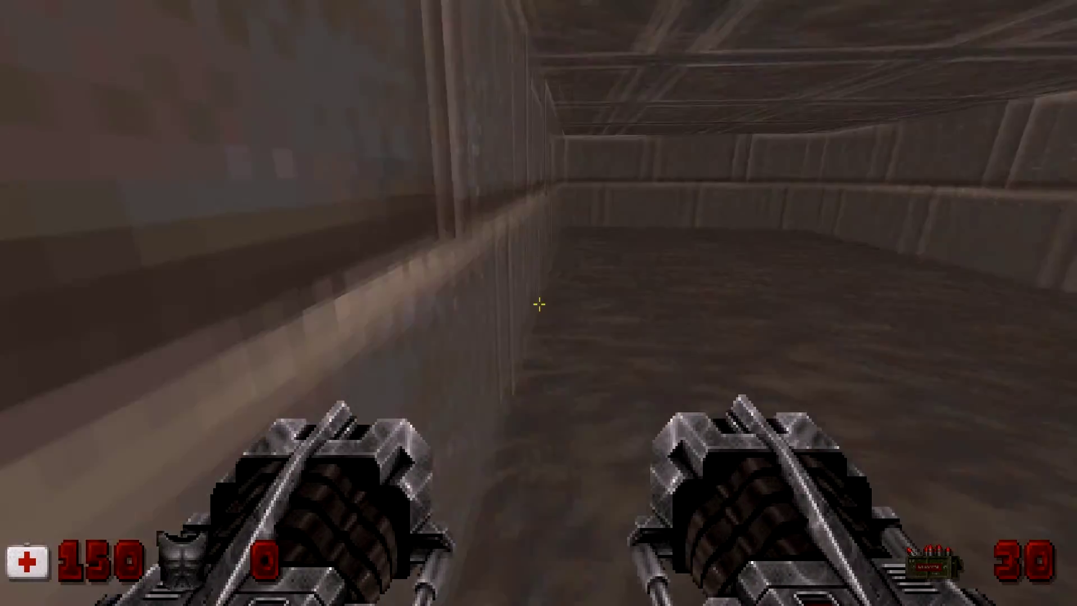
{"action": "key", "text": "w"}
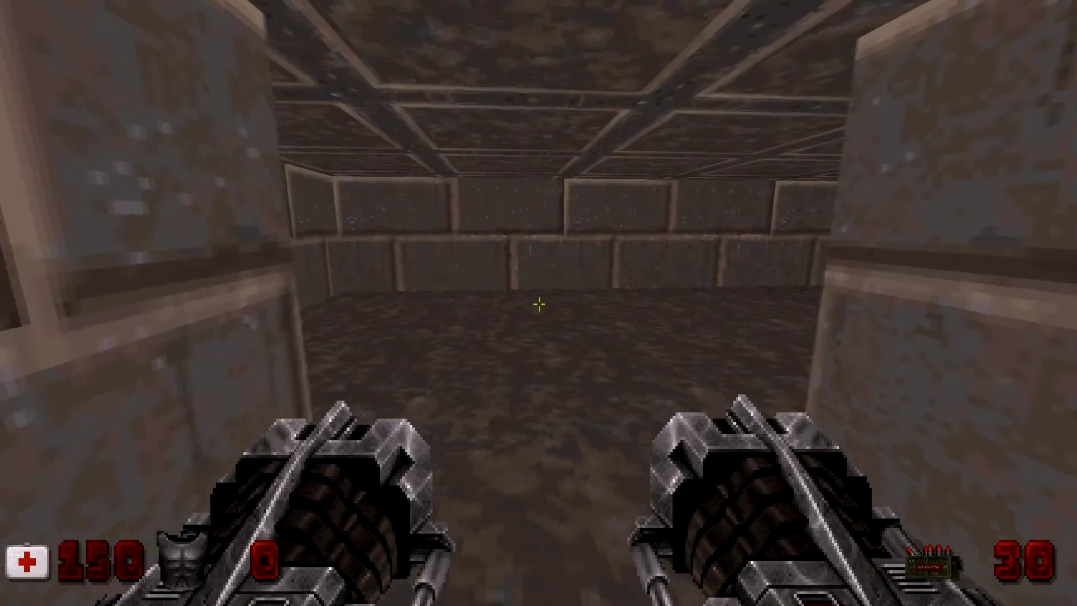
{"action": "key", "text": "w"}
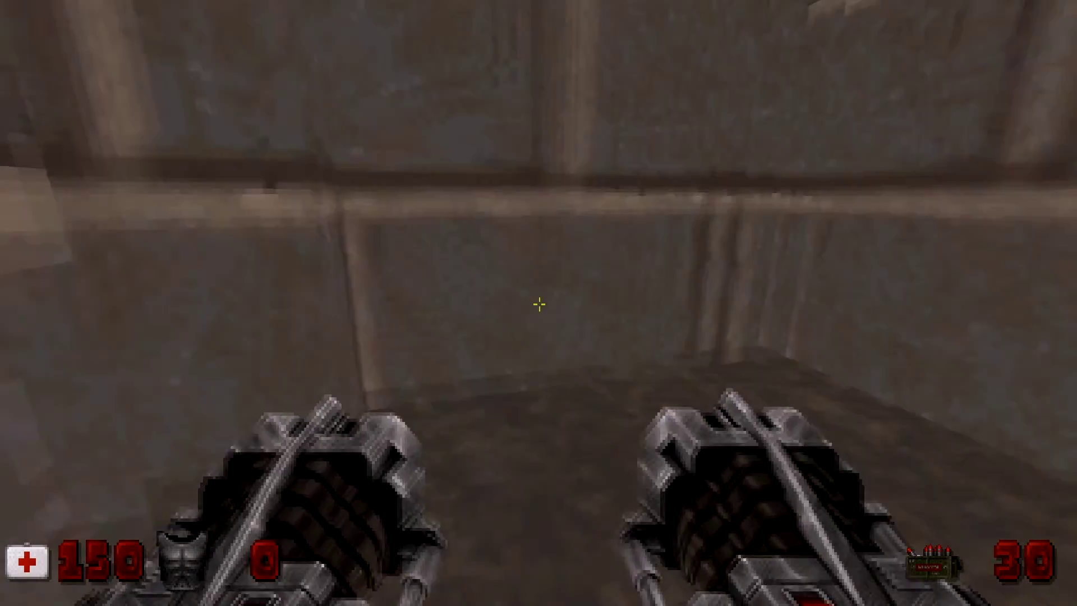
{"action": "key", "text": "Up"}
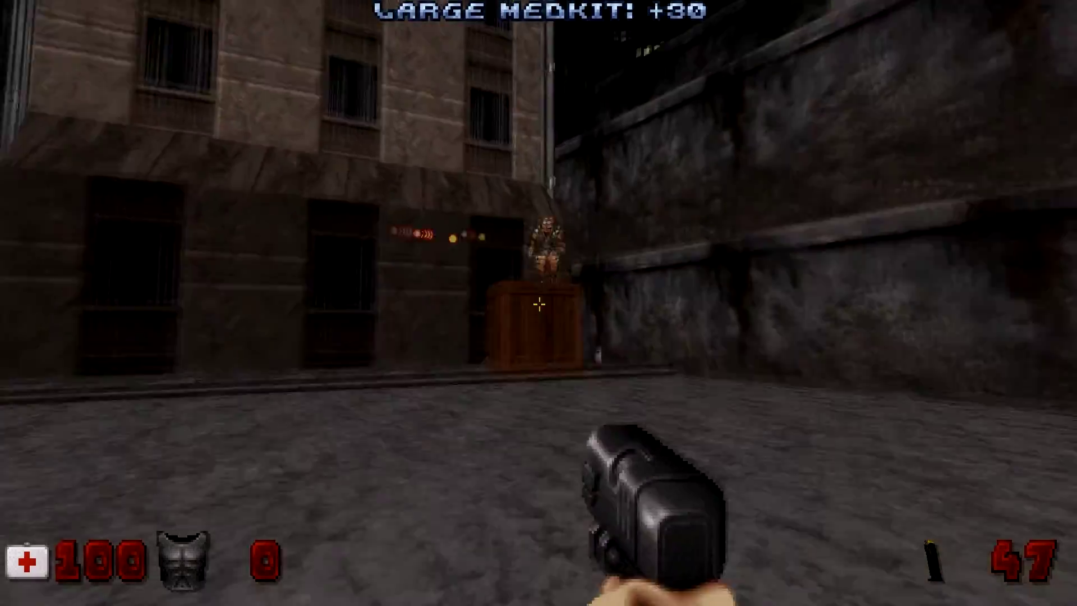
Shoot the enemy standing on the wooden crate in the city street and jump up to the building's sloped ledge.
{"action": "key", "text": "w"}
{"action": "left_click", "coordinate": [539, 304]}
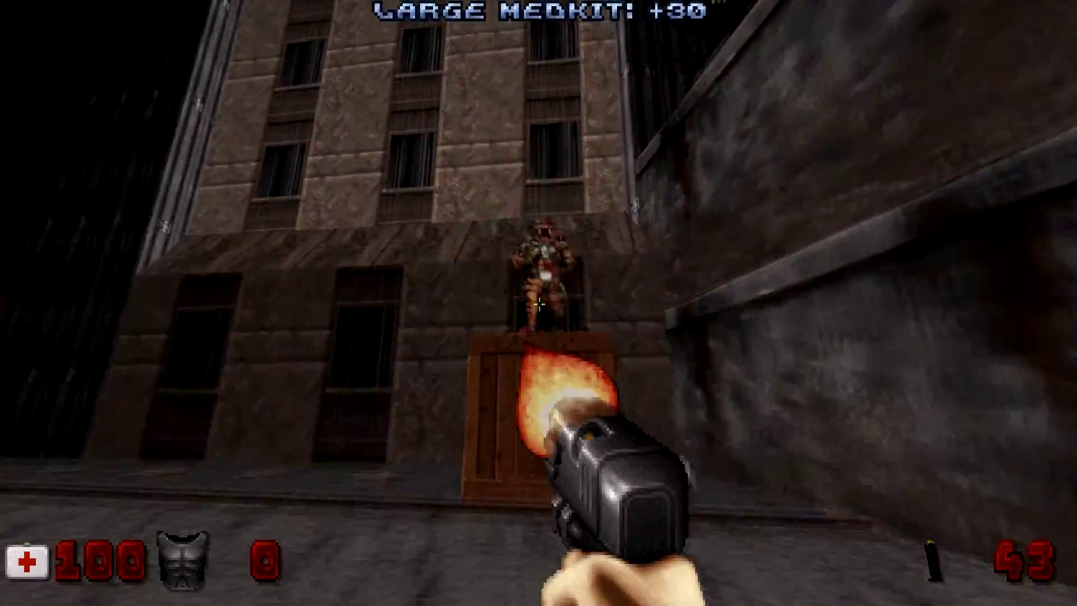
{"action": "key", "text": "space"}
{"action": "key", "text": "w"}
{"action": "key", "text": "space"}
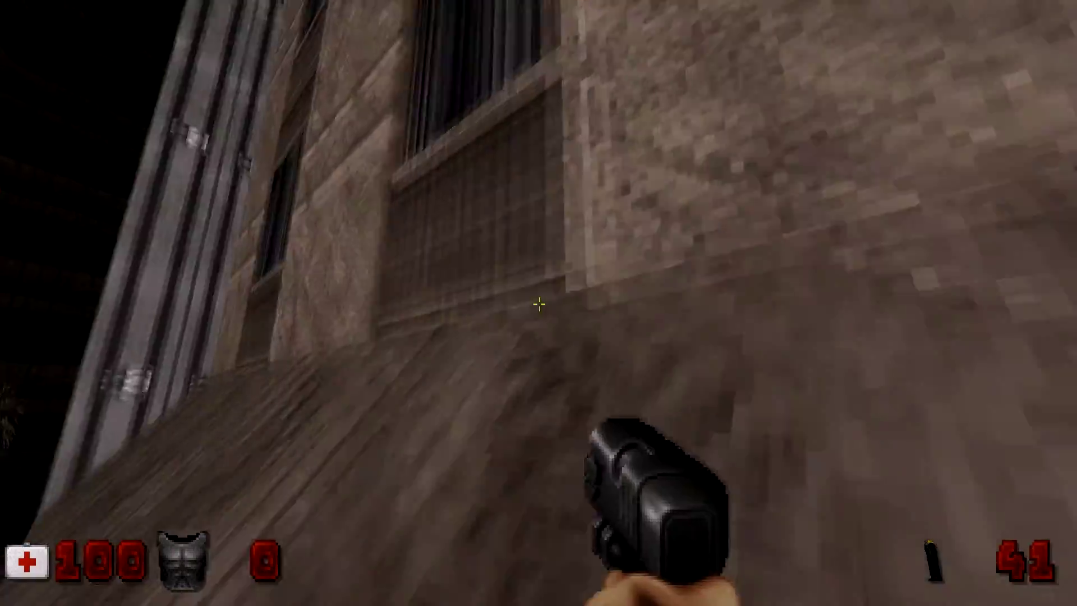
Climb through the window above the ledge into the building and collect the RPG ammo.
{"action": "key", "text": "w"}
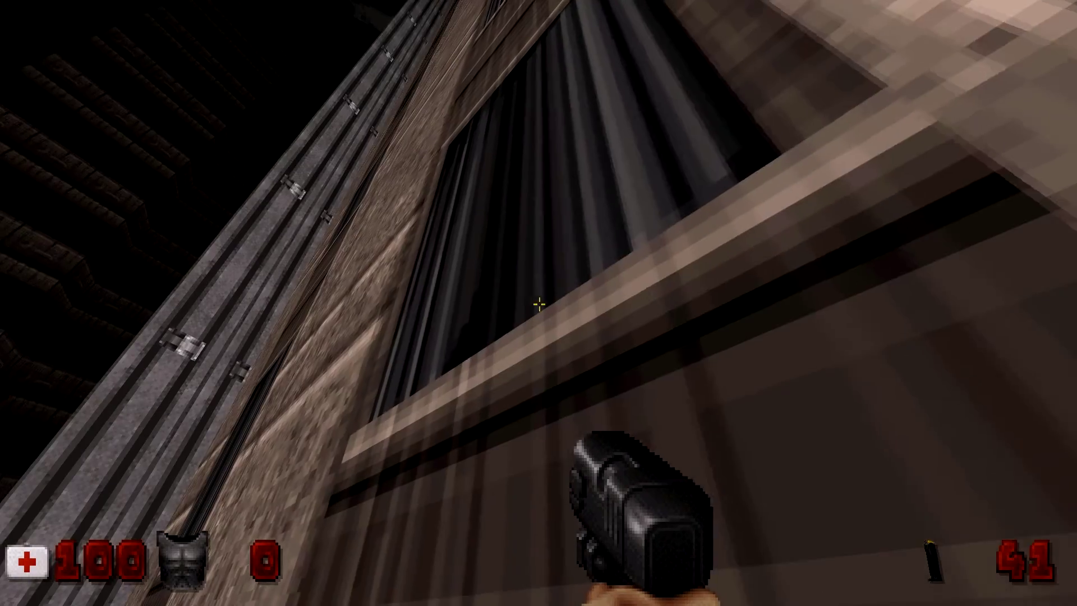
{"action": "key", "text": "w"}
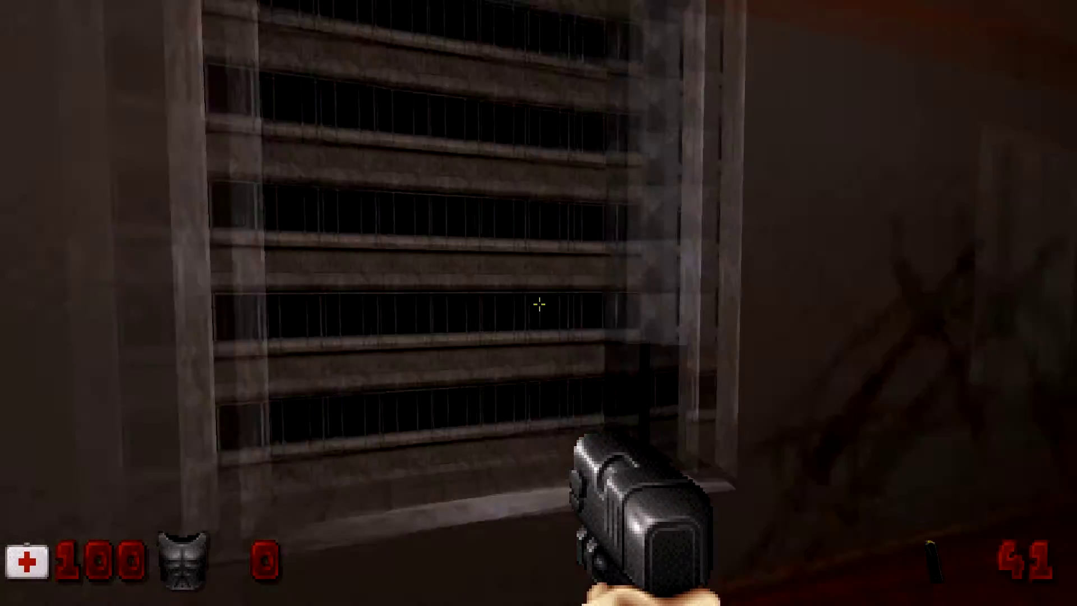
{"action": "key", "text": "w"}
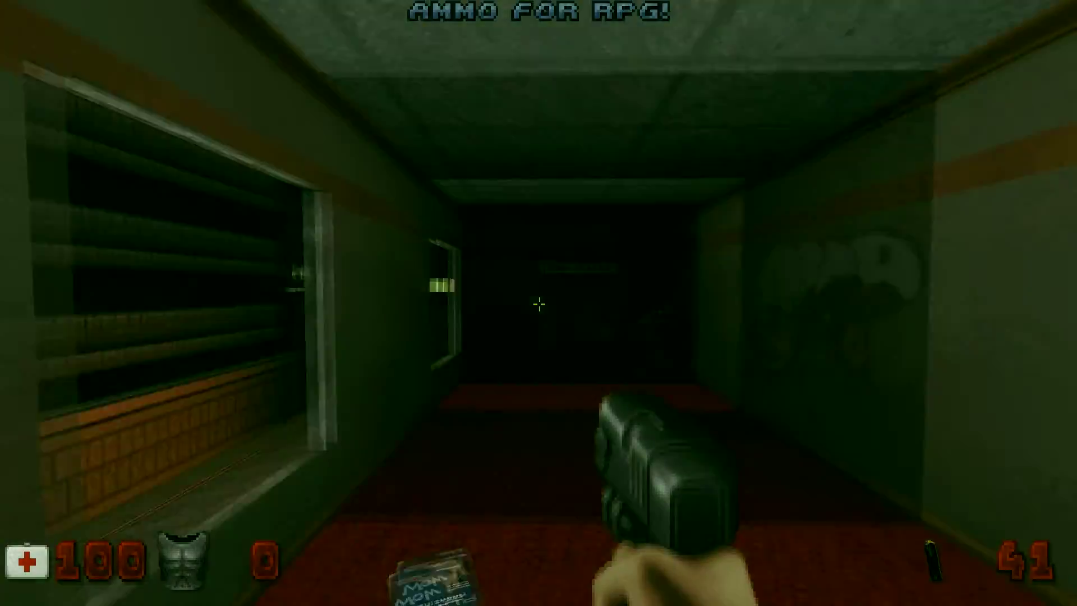
Shoot at the enemy beside the hallway's movie poster and go back out to the ledge overlooking the street.
{"action": "key", "text": "w"}
{"action": "left_click", "coordinate": [539, 304]}
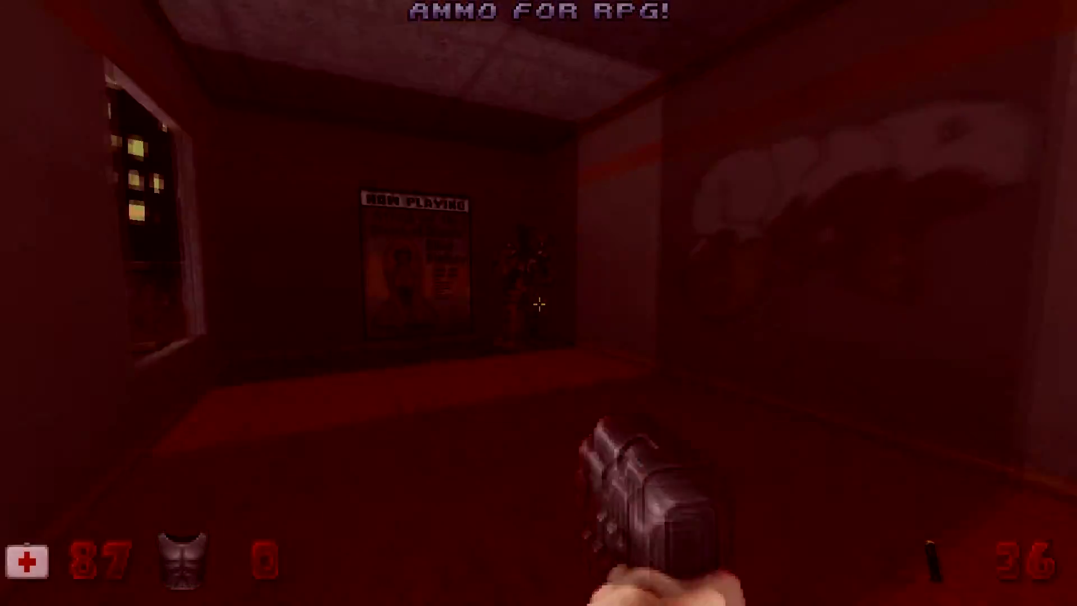
{"action": "key", "text": "Right"}
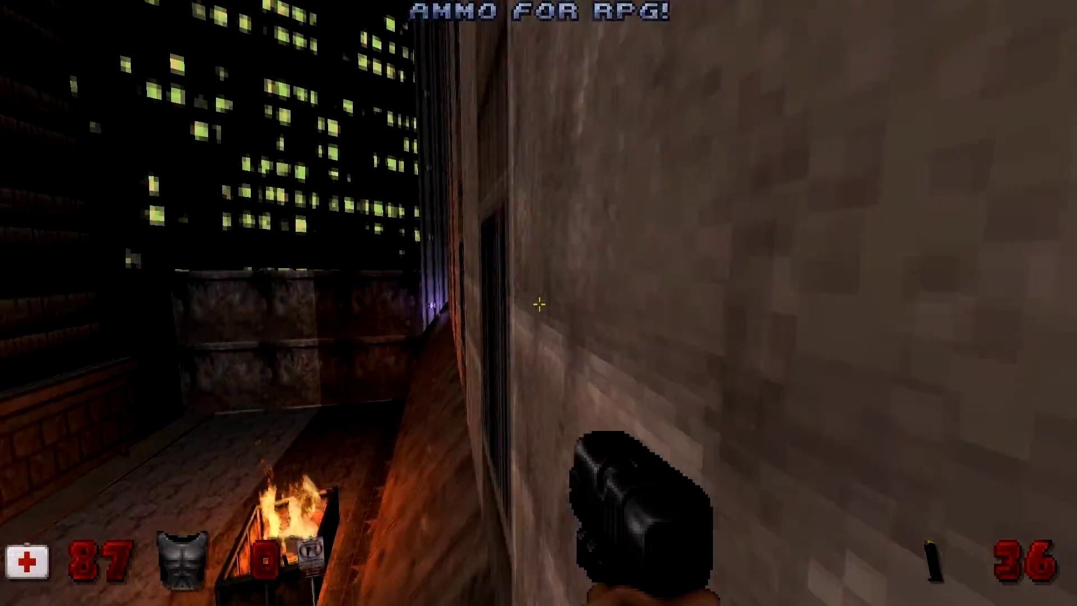
{"action": "key", "text": "Left"}
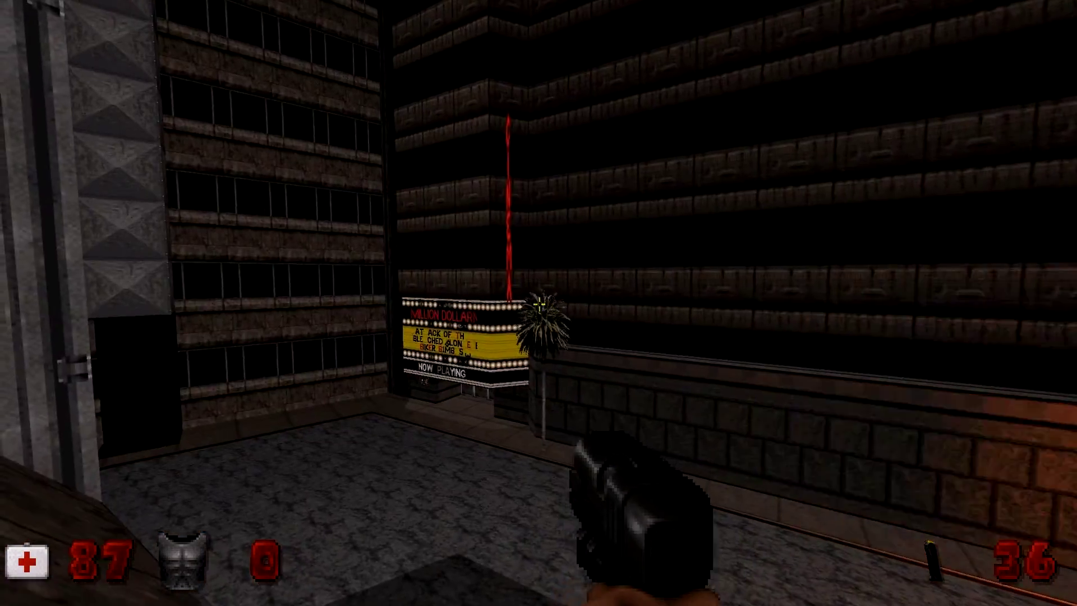
Enable god mode with the dnkroz cheat and rise above the street with the jetpack.
{"action": "type", "text": "dnkroz"}
{"action": "key", "text": "Up"}
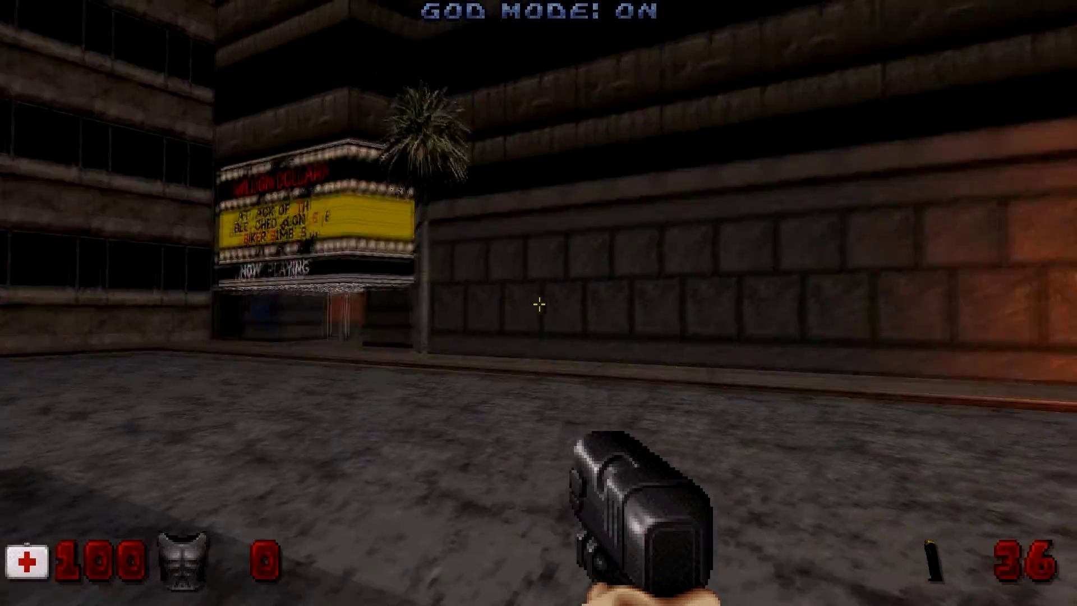
{"action": "key", "text": "j"}
{"action": "key", "text": "space"}
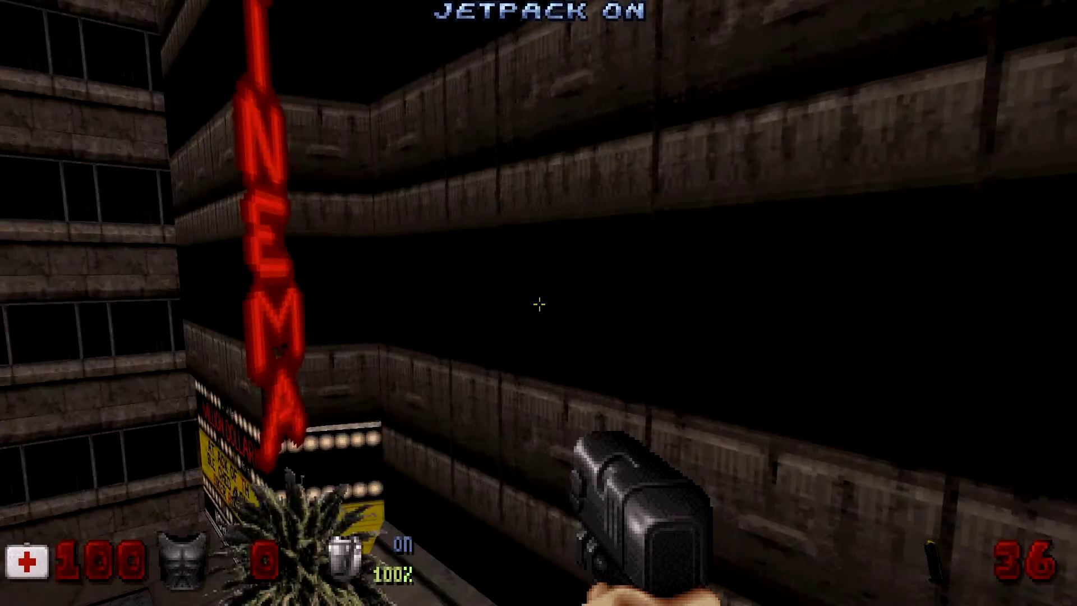
Fly to the dark facade opposite the burning dumpster and pass through it into the hidden red-lit room.
{"action": "key", "text": "Right"}
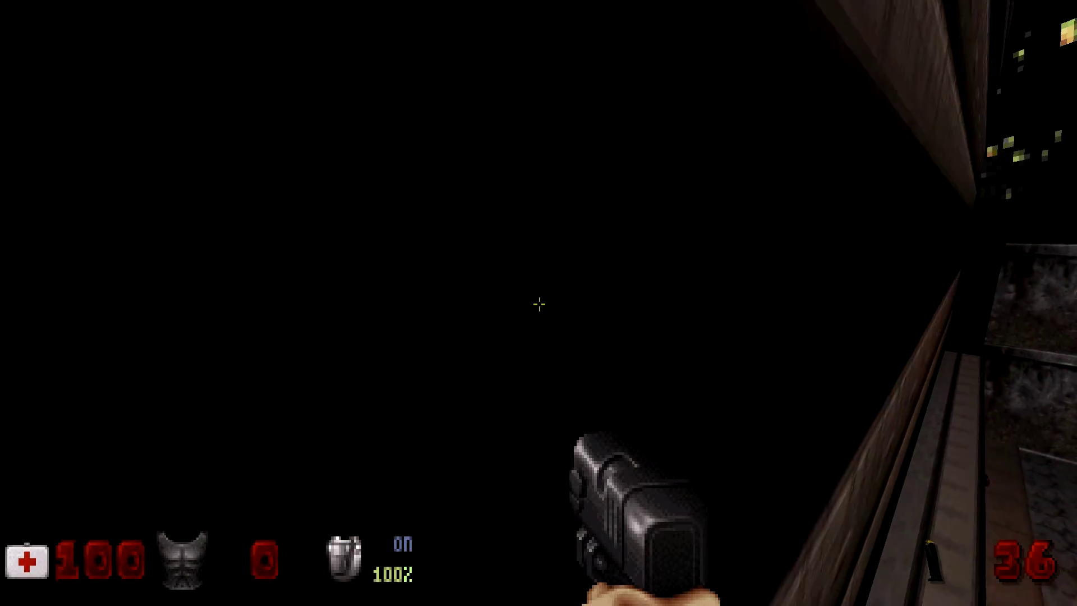
{"action": "key", "text": "w"}
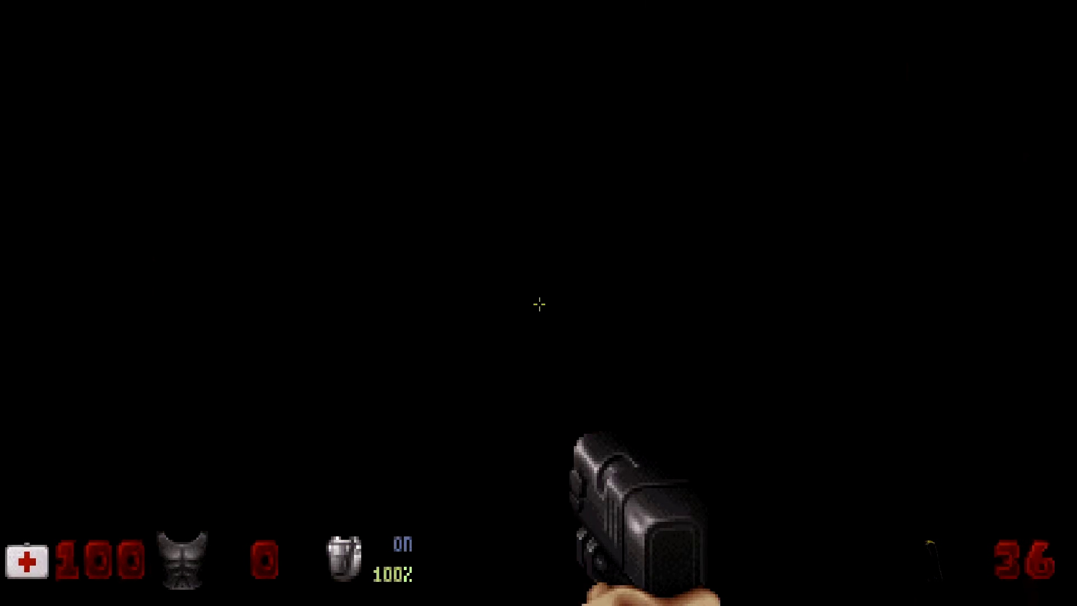
{"action": "key", "text": "w"}
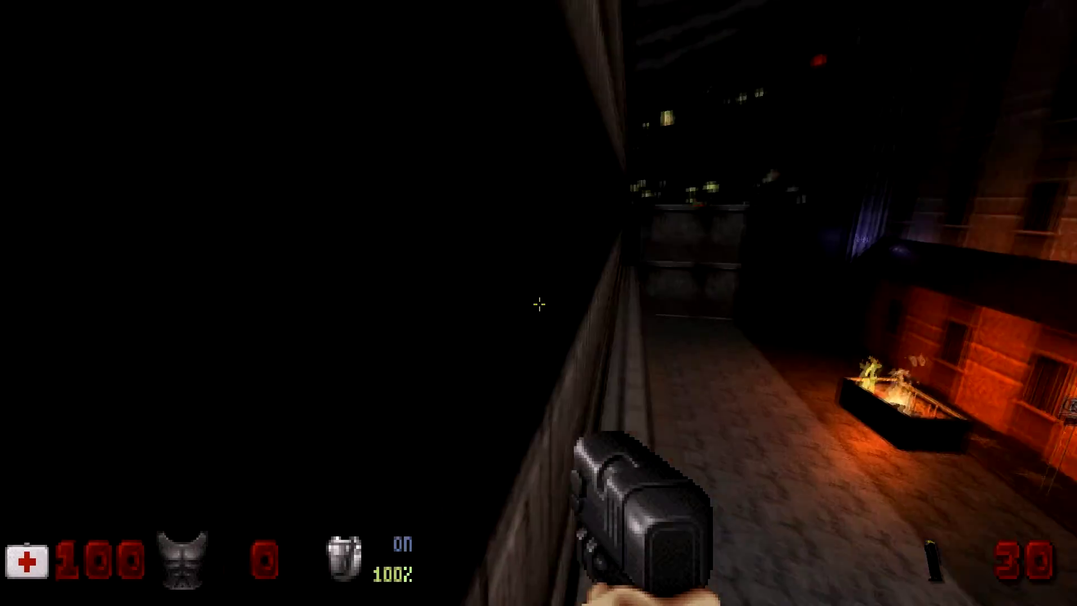
{"action": "key", "text": "w"}
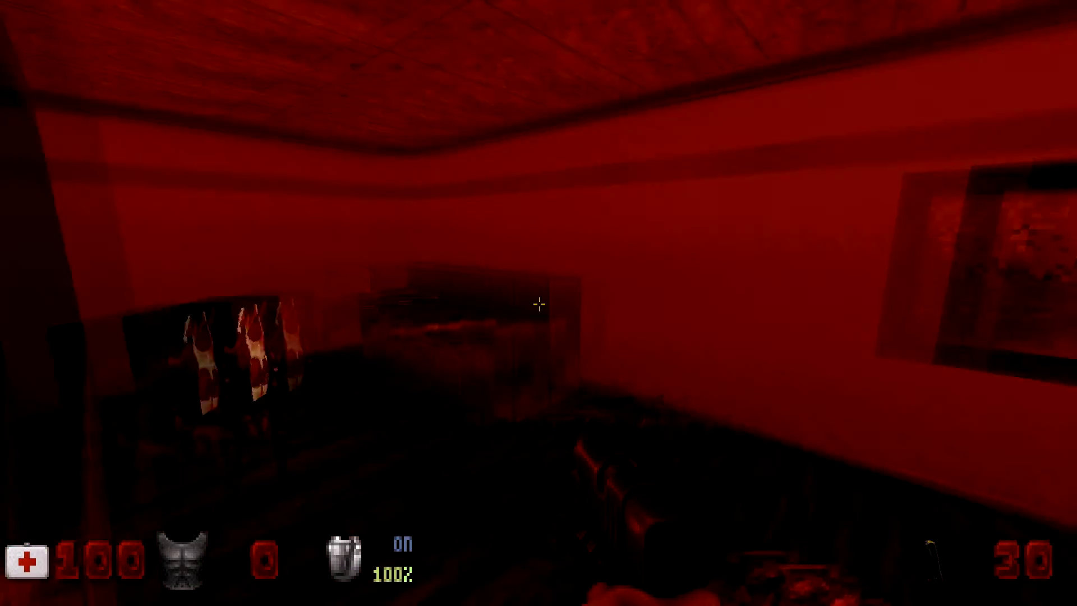
Examine the hidden red-lit room's interior and its opening onto the street.
{"action": "key", "text": "Right"}
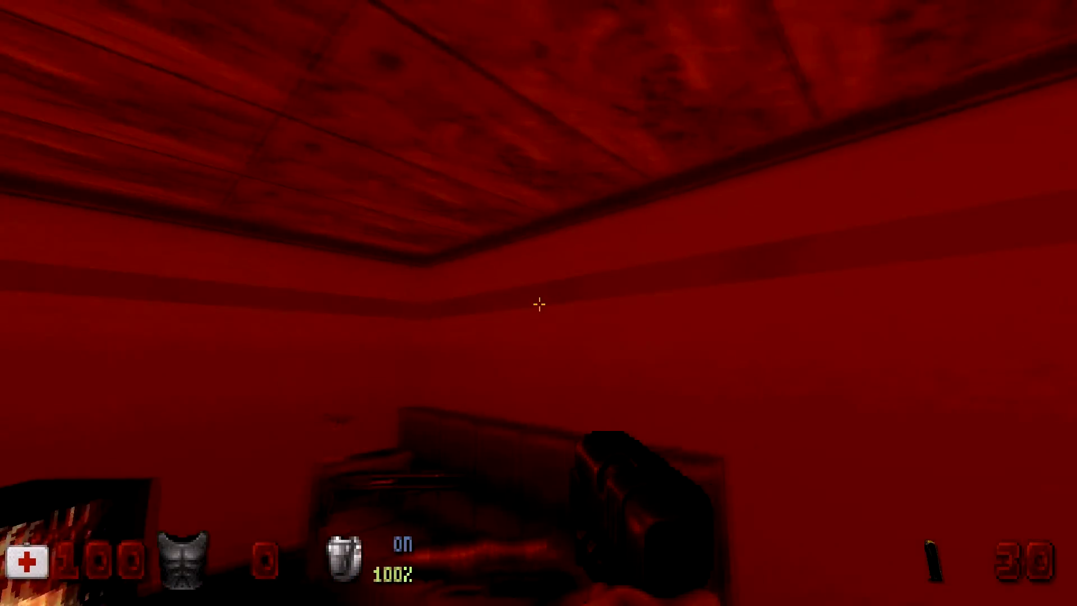
{"action": "key", "text": "Right"}
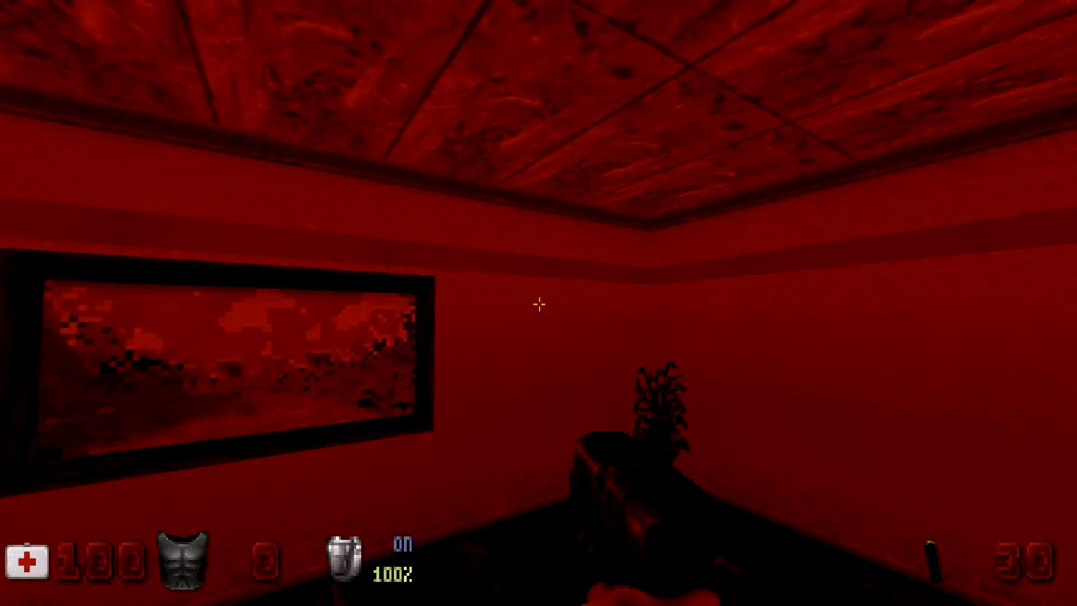
{"action": "key", "text": "w"}
{"action": "key", "text": "a"}
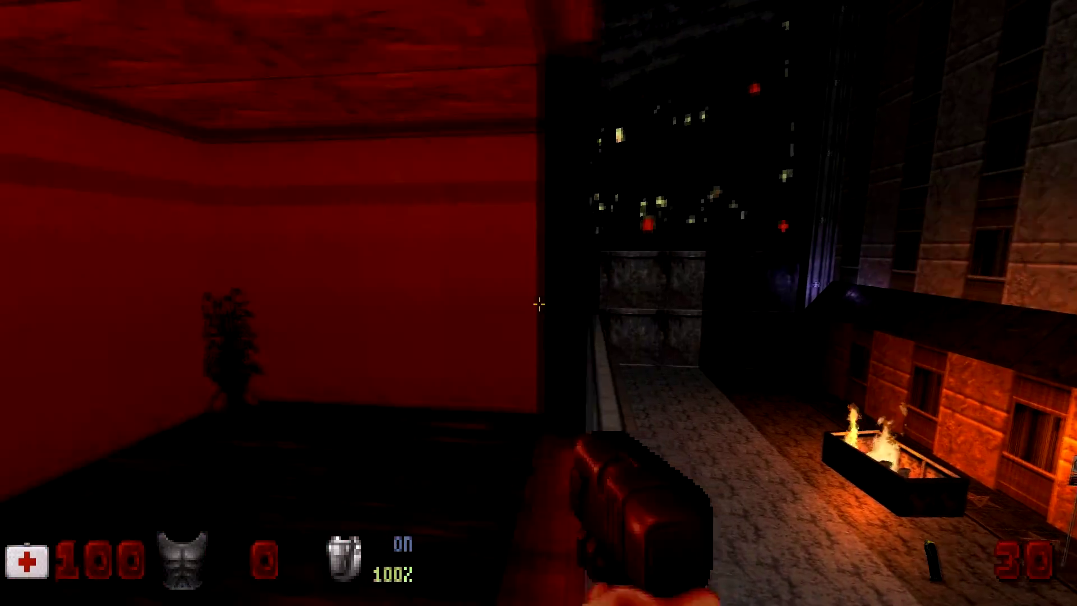
Fly out of the hidden room and descend to the street beside the burning dumpster.
{"action": "key", "text": "Right"}
{"action": "key", "text": "Up"}
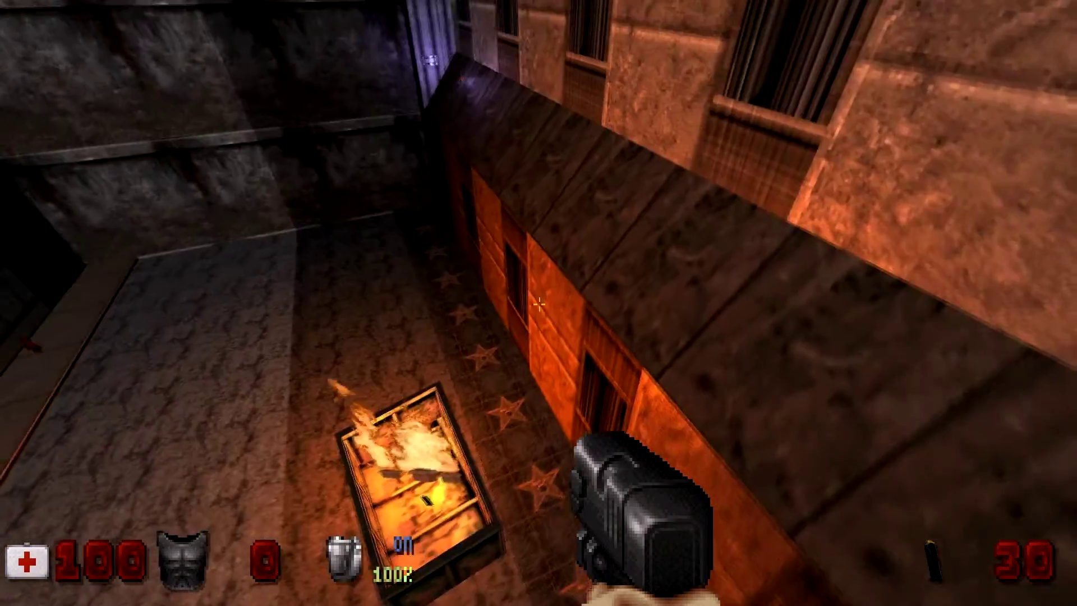
{"action": "key", "text": "Left"}
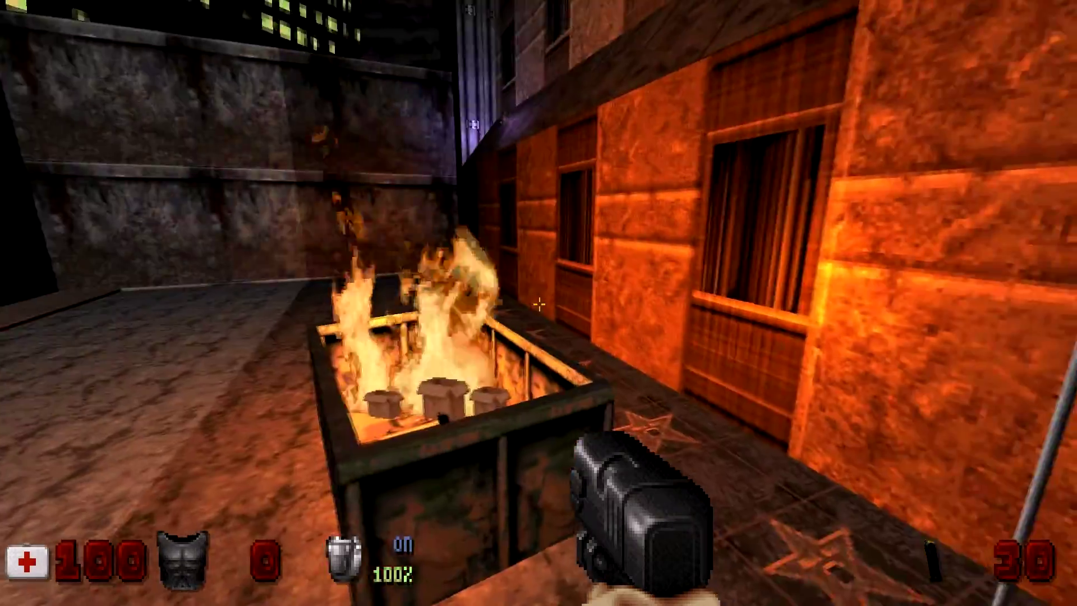
{"action": "key", "text": "Up"}
{"action": "key", "text": "w"}
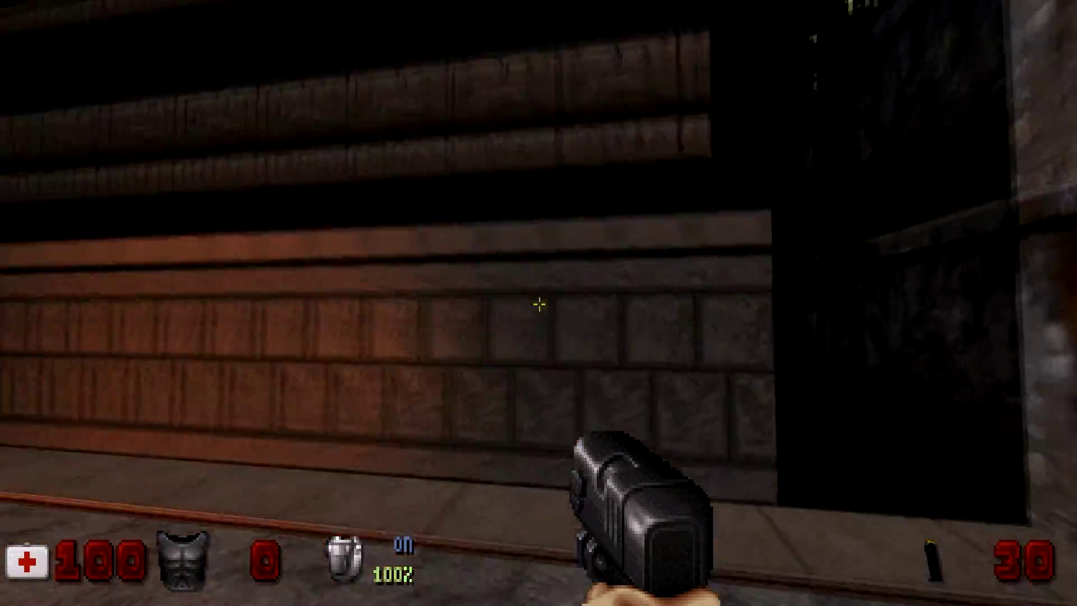
Shoot the flying enemy near the dark end of the street with the pistol.
{"action": "left_click", "coordinate": [539, 303]}
{"action": "left_click", "coordinate": [539, 303]}
{"action": "left_click", "coordinate": [538, 304]}
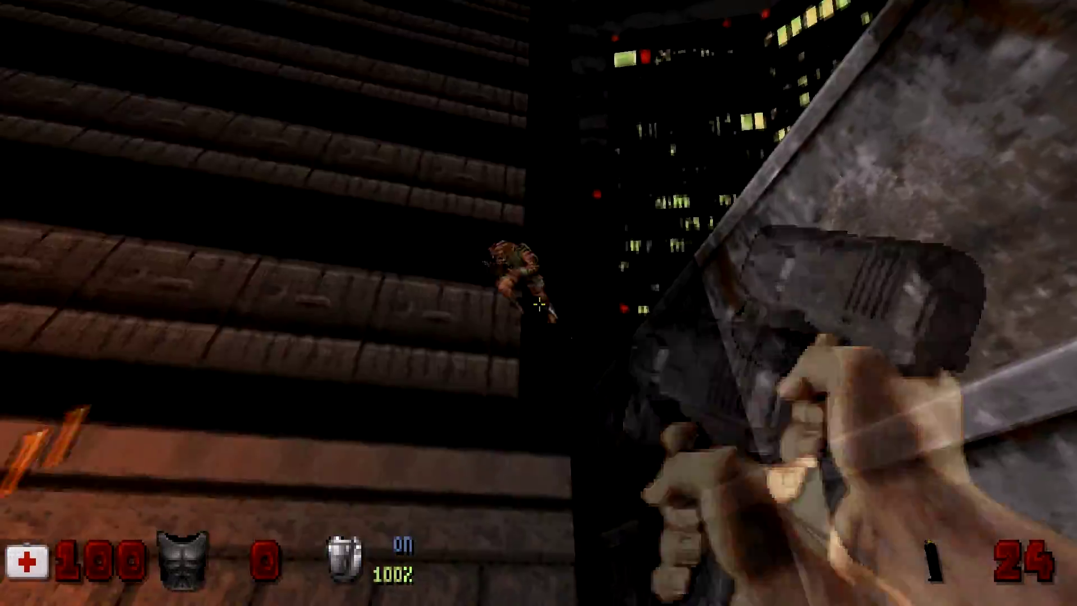
{"action": "left_click", "coordinate": [539, 304]}
{"action": "left_click", "coordinate": [539, 304]}
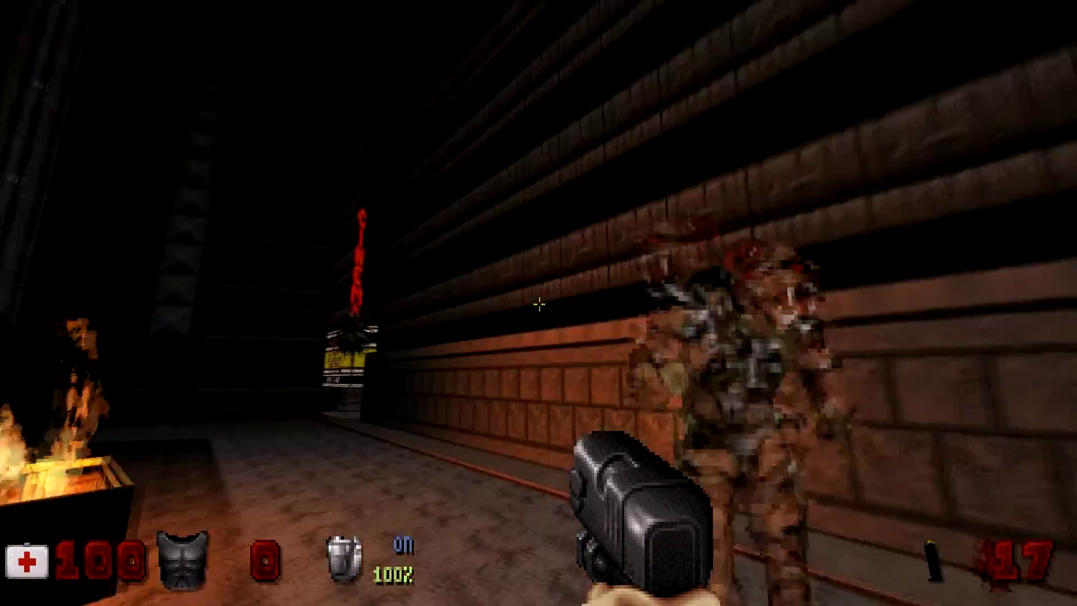
Move up the street to the dark building corner opposite the cinema and switch the jetpack off.
{"action": "key", "text": "Up"}
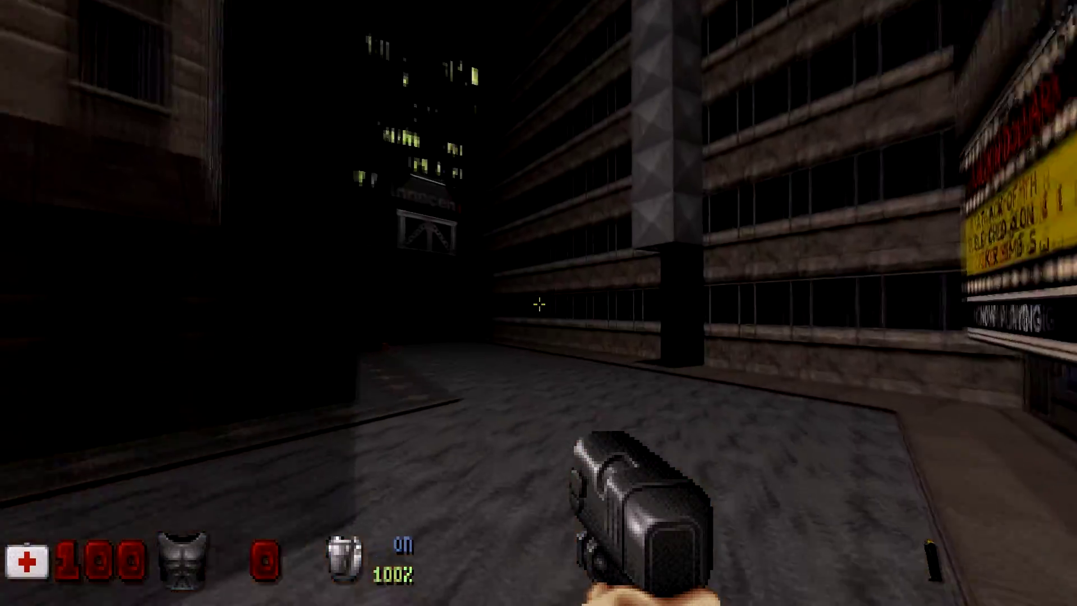
{"action": "key", "text": "Left"}
{"action": "key", "text": "w"}
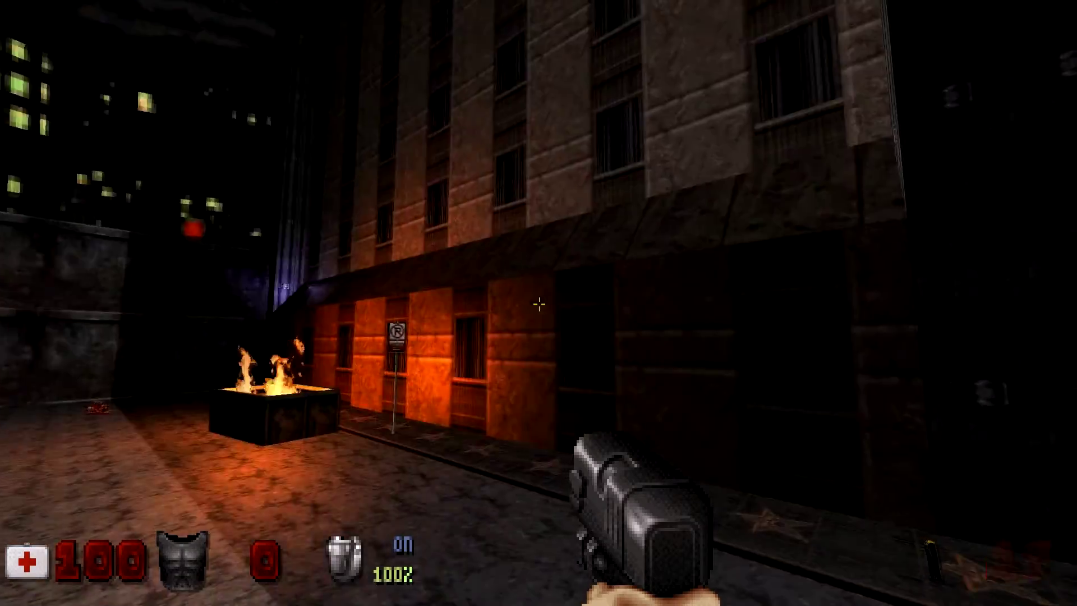
{"action": "key", "text": "Right"}
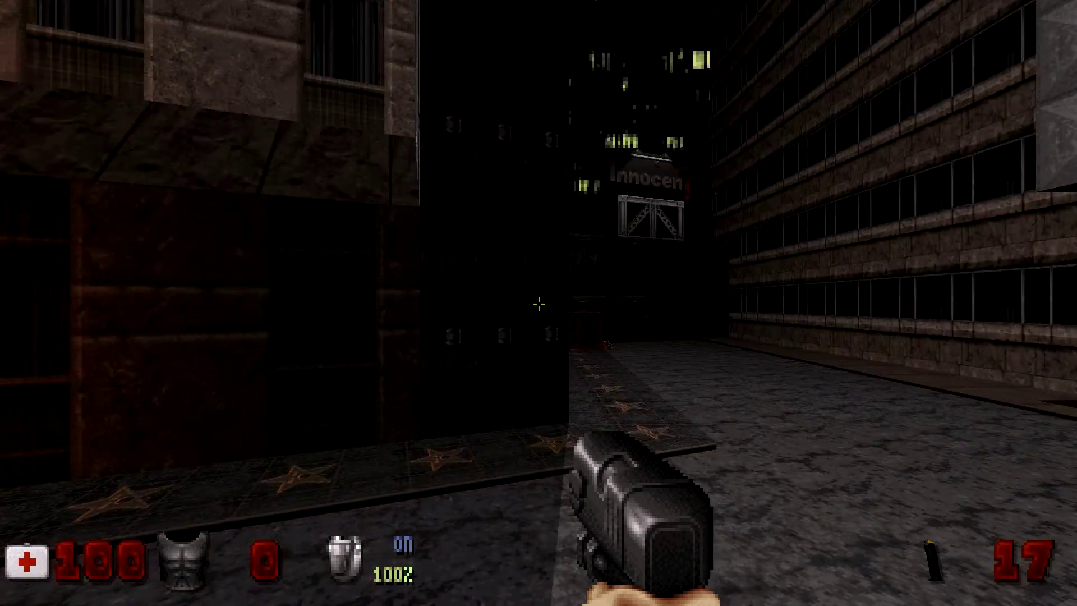
{"action": "key", "text": "Left"}
{"action": "key", "text": "Right"}
{"action": "key", "text": "Left"}
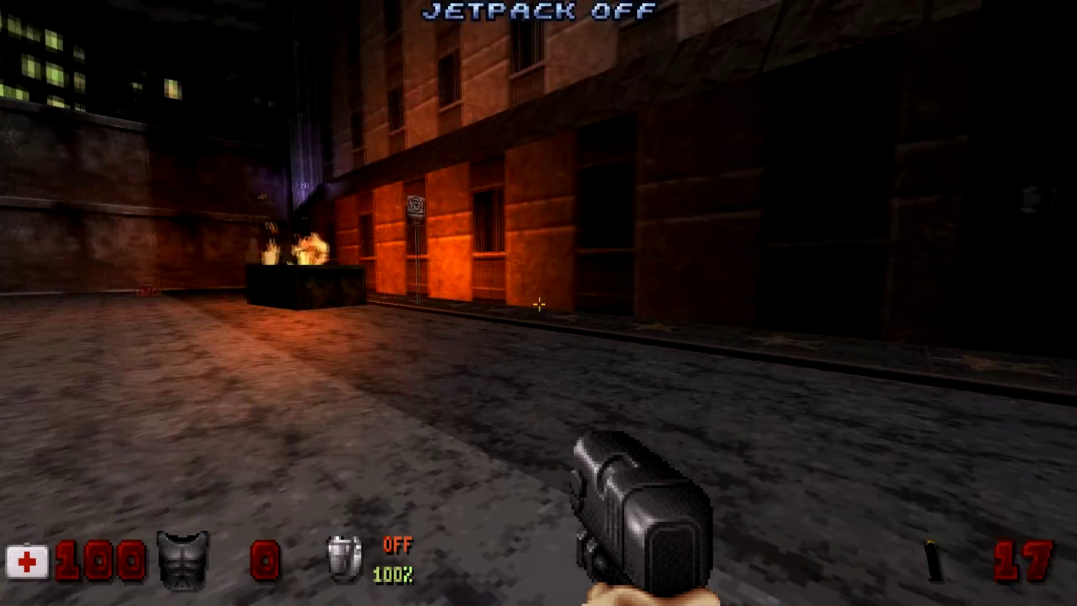
Walk along the stone wall past the cinema entrance towards the concrete wall closing off the street.
{"action": "key", "text": "Left"}
{"action": "key", "text": "Left"}
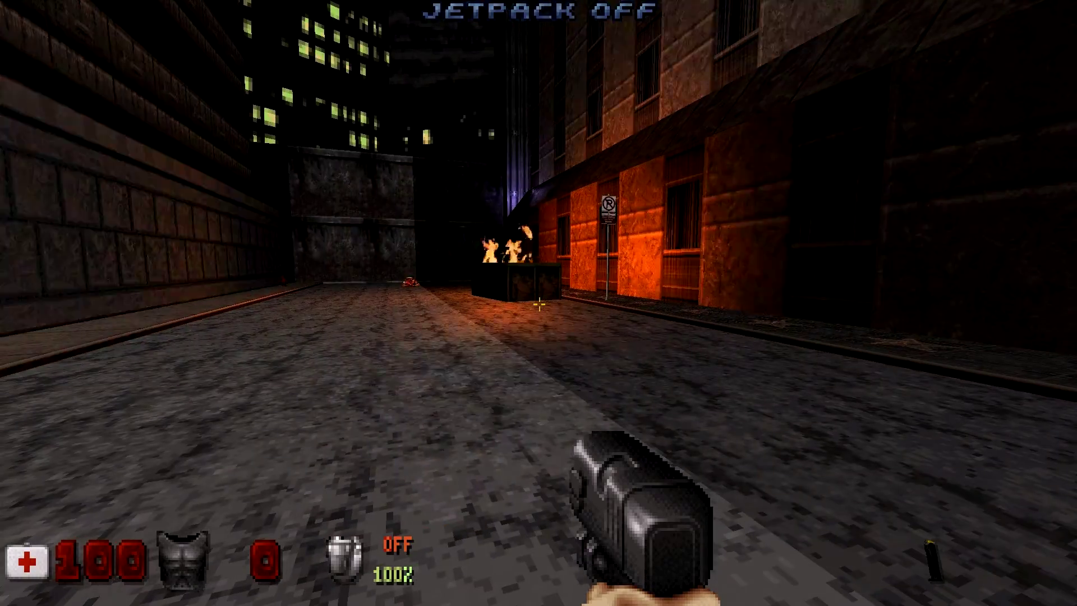
{"action": "key", "text": "Left"}
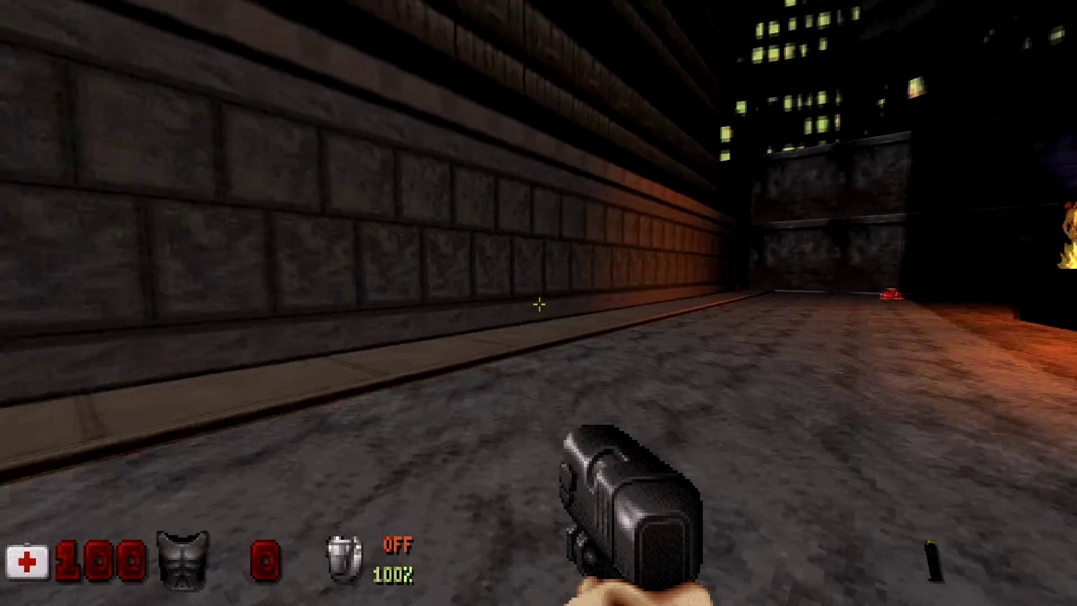
{"action": "key", "text": "Right"}
{"action": "key", "text": "Up"}
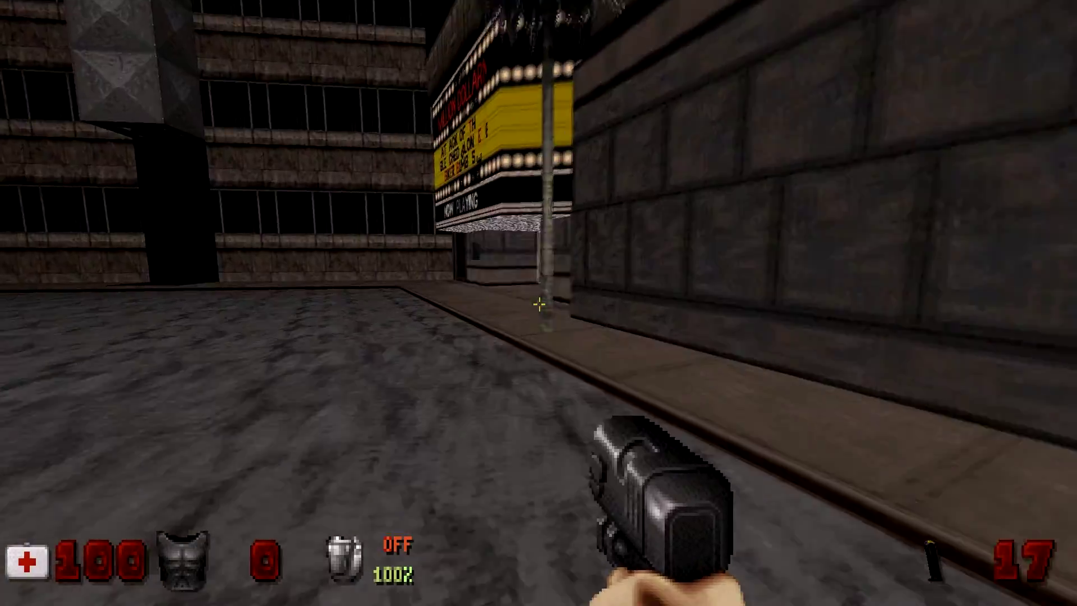
{"action": "key", "text": "Up"}
{"action": "key", "text": "Left"}
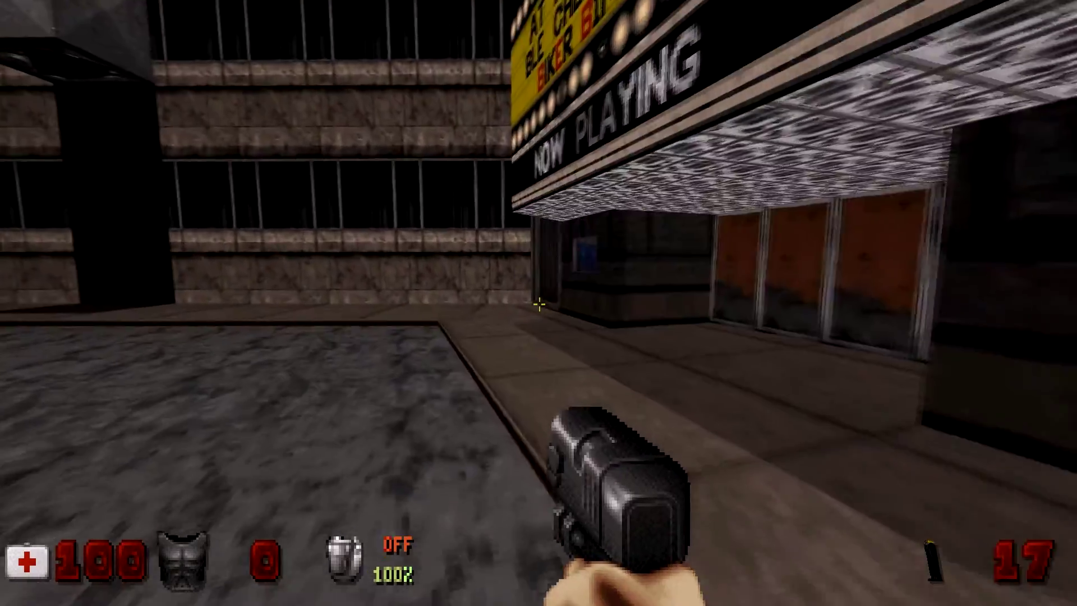
{"action": "key", "text": "Up"}
{"action": "key", "text": "Left"}
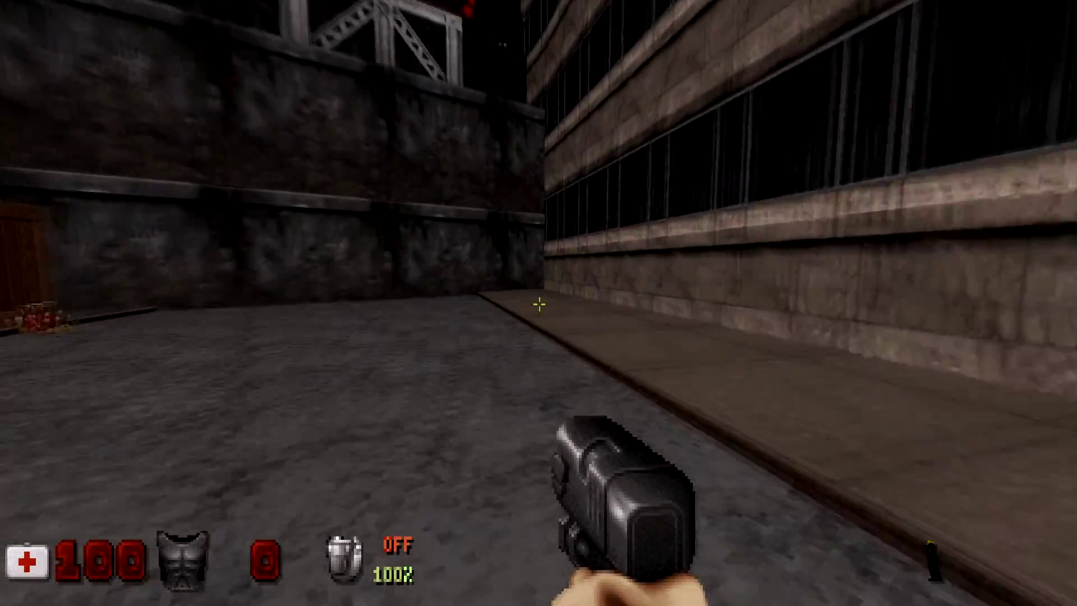
Examine the street from the cinema side, looking towards the burning dumpster and back at the cinema front.
{"action": "key", "text": "Up"}
{"action": "key", "text": "w"}
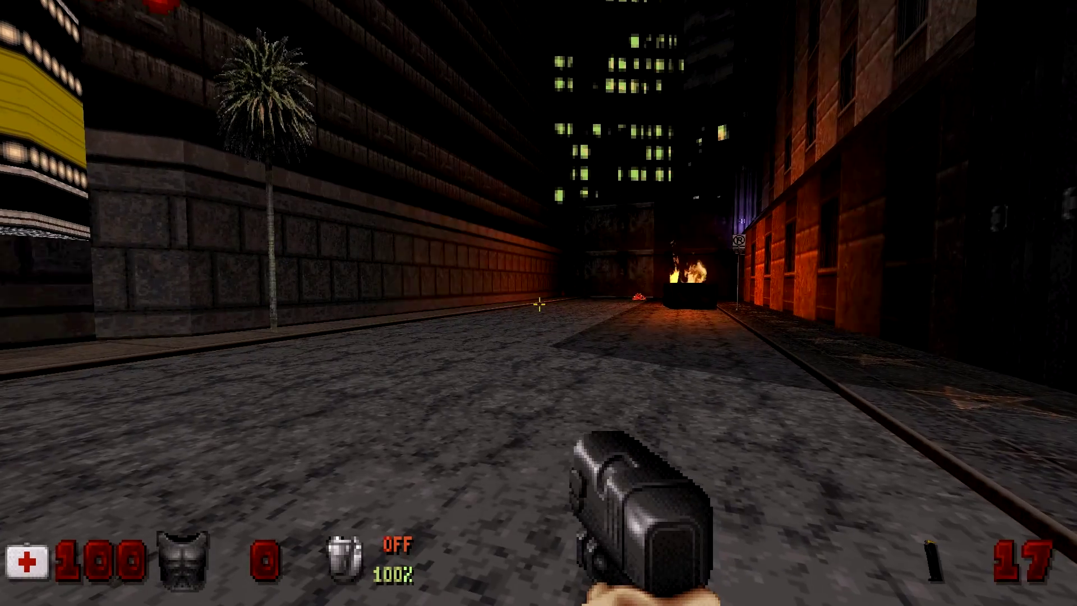
{"action": "key", "text": "Up"}
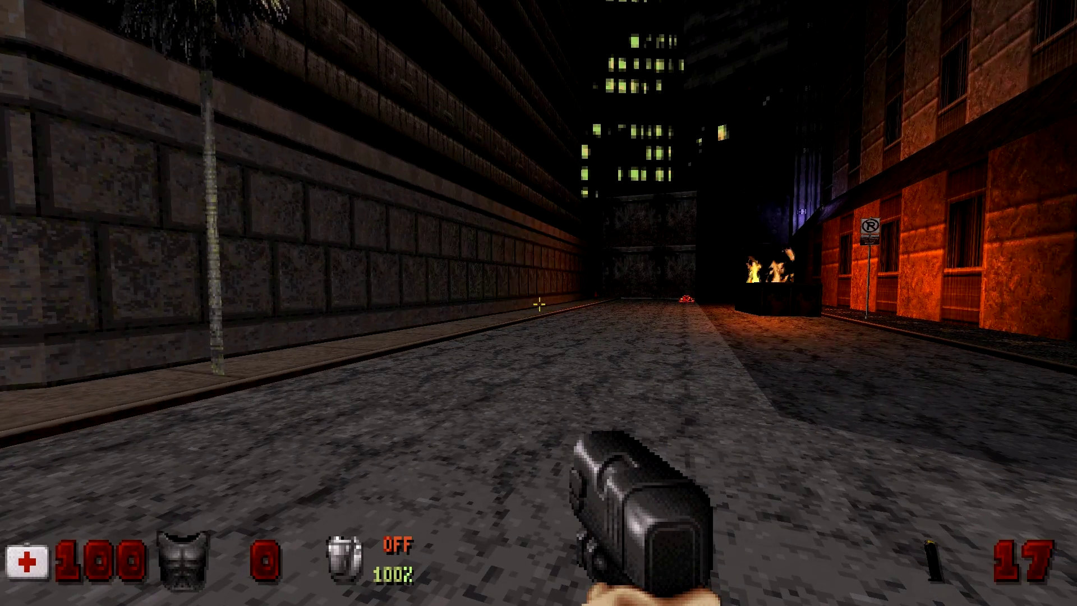
{"action": "key", "text": "s"}
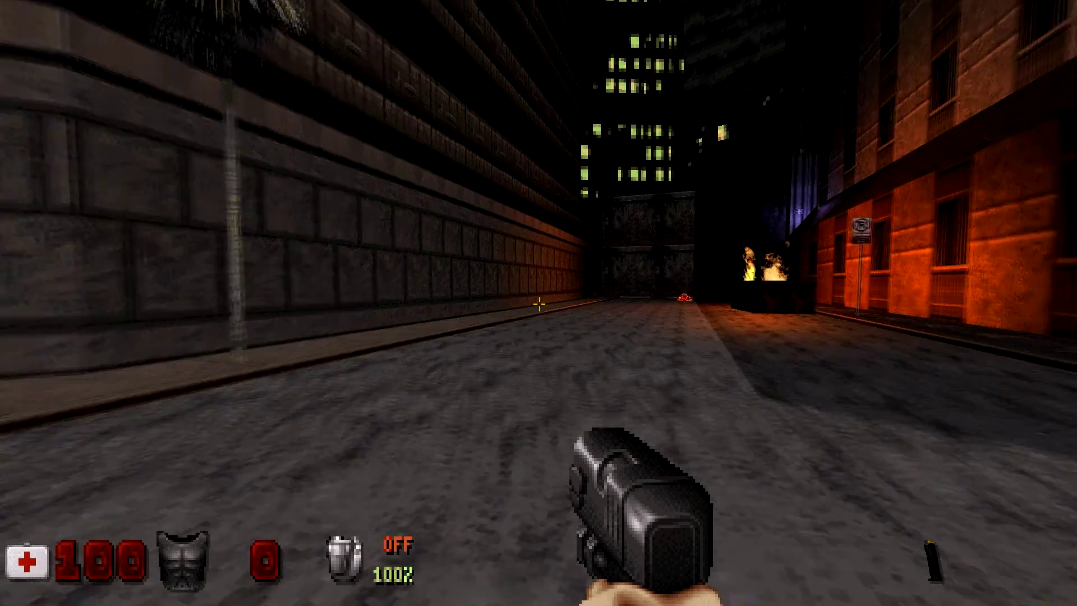
{"action": "key", "text": "w"}
{"action": "key", "text": "Right"}
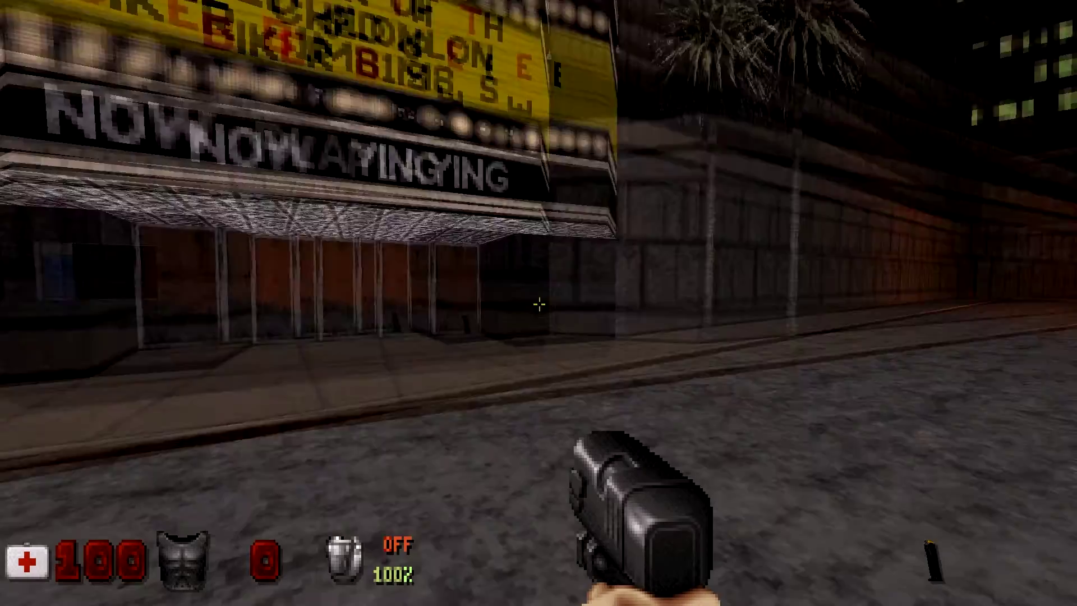